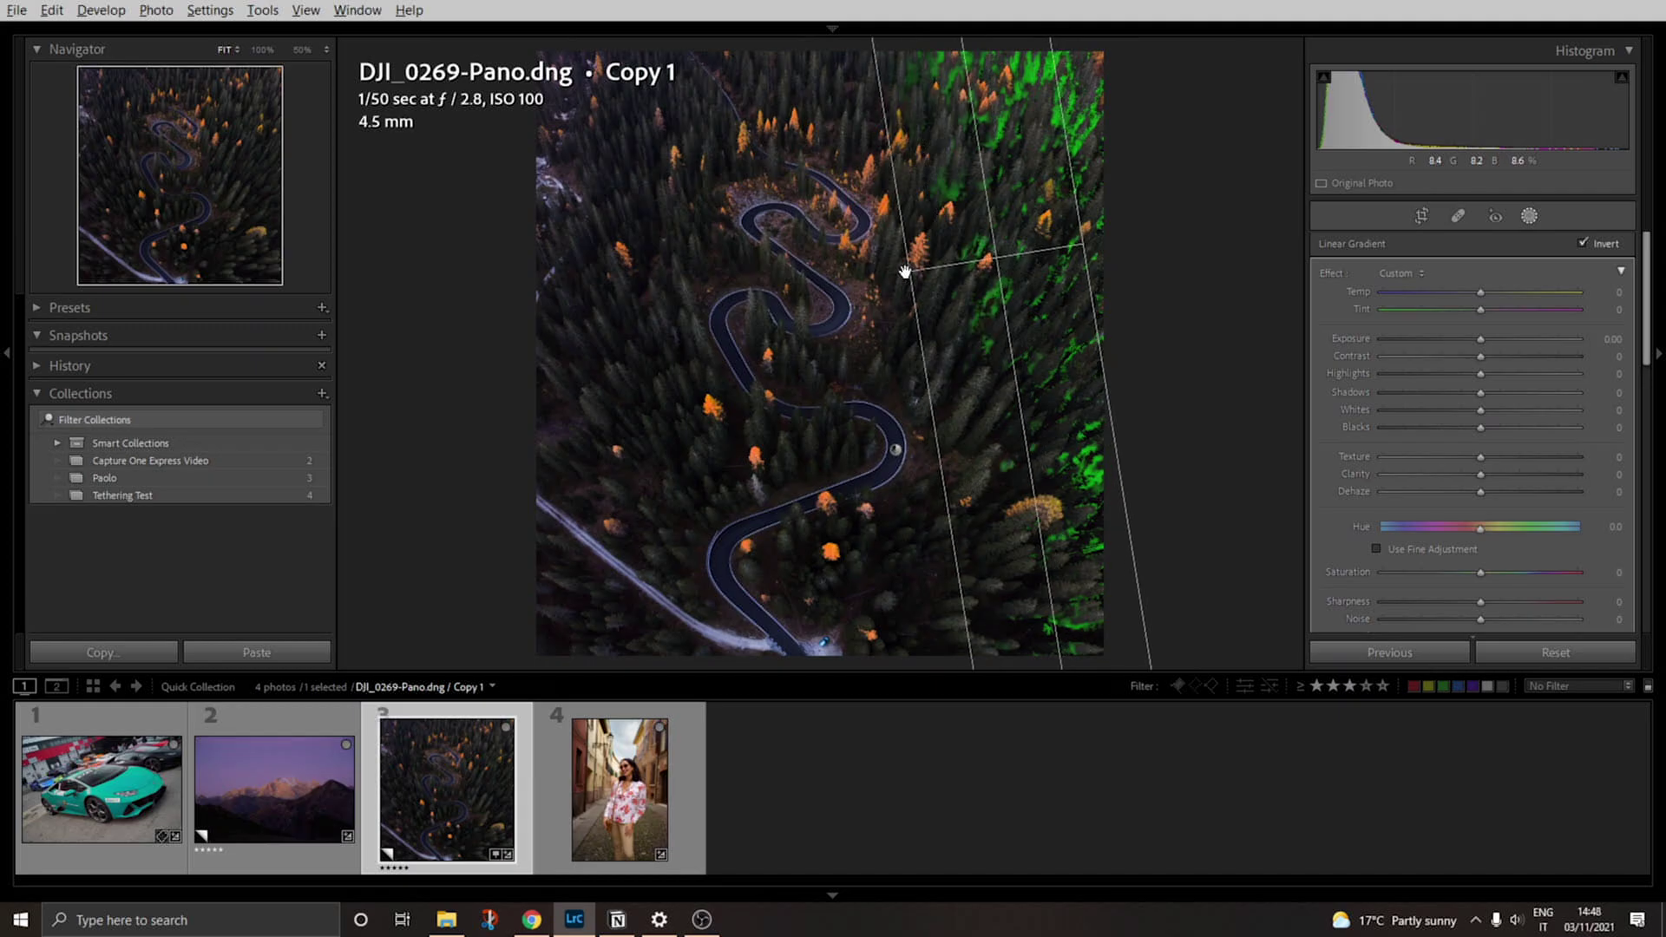
- Widen the inverted linear gradient across the winding road in the forest photo
{"action": "left_click_drag", "start_coordinate": [896, 271], "coordinate": [717, 293]}
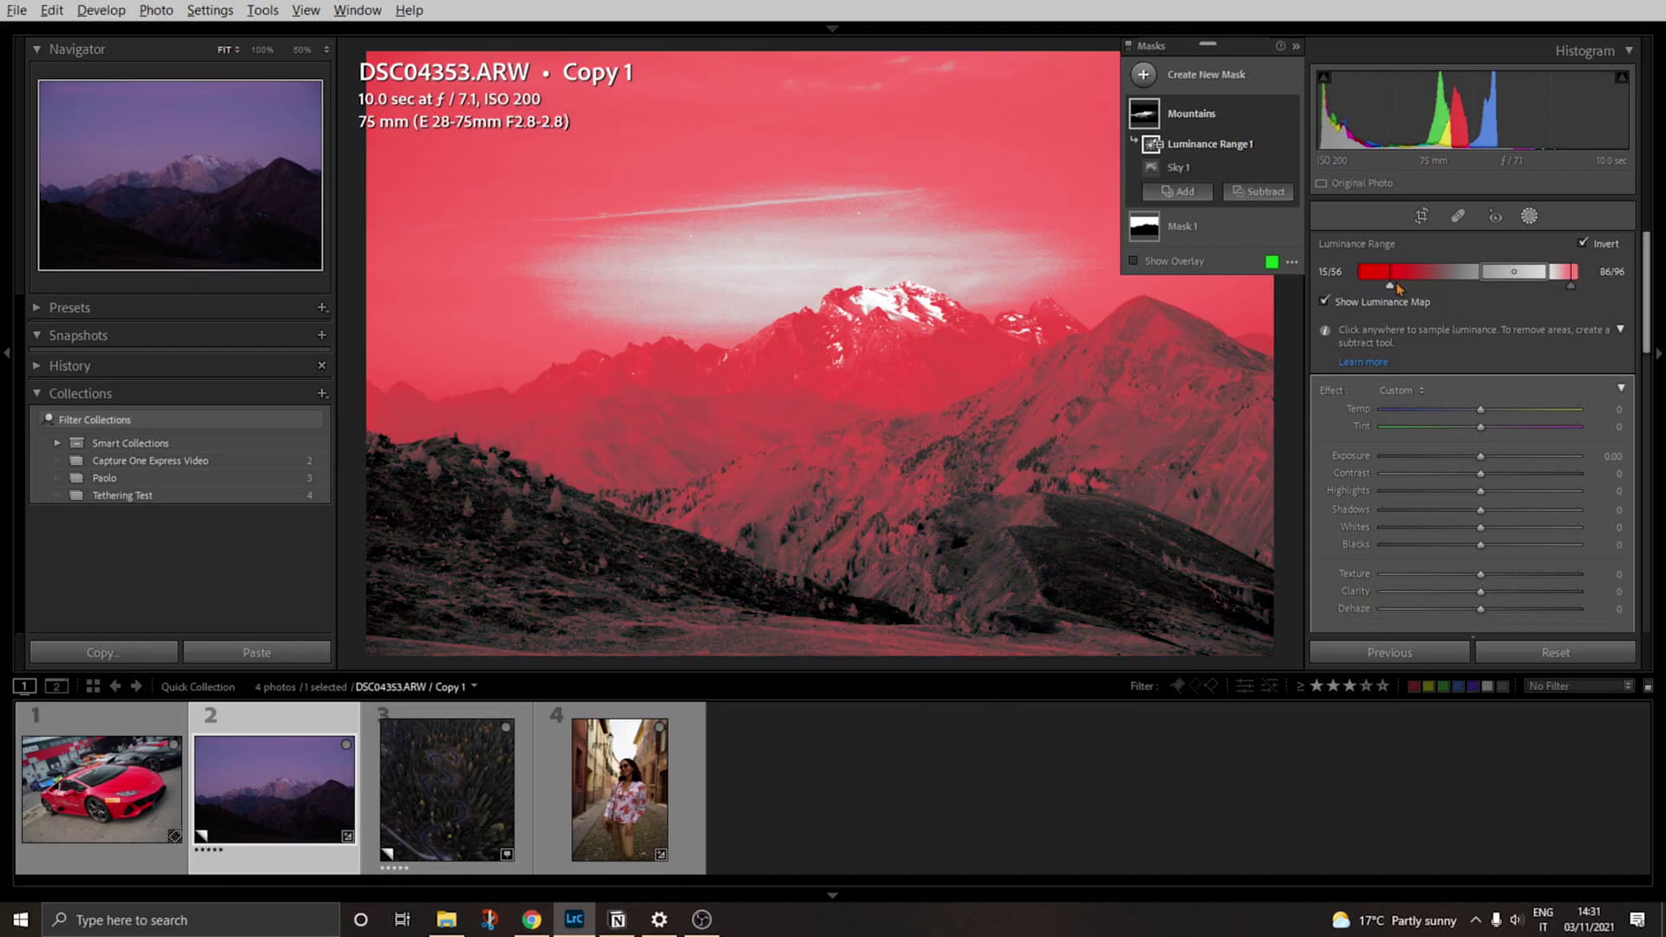
- Raise the lower falloff limit of the luminance range in the Mountains mask
{"action": "left_click_drag", "start_coordinate": [1392, 288], "coordinate": [1452, 291]}
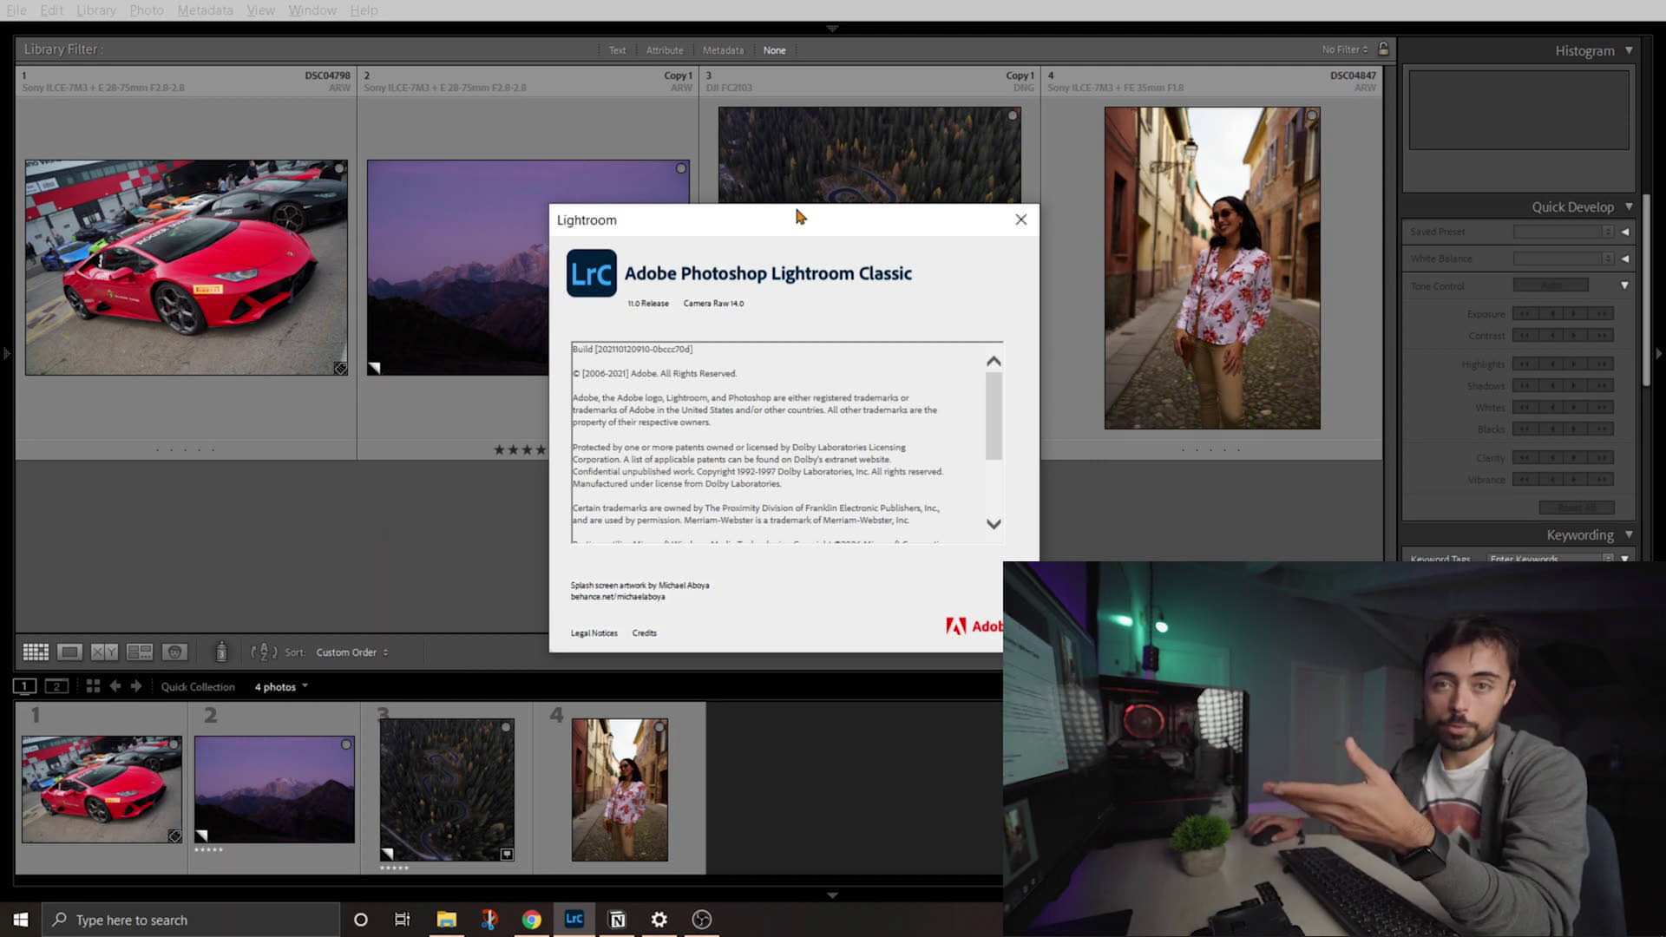
- Open the purple mountain photo for developing and create a Select Sky mask on it
{"action": "left_click", "coordinate": [799, 216]}
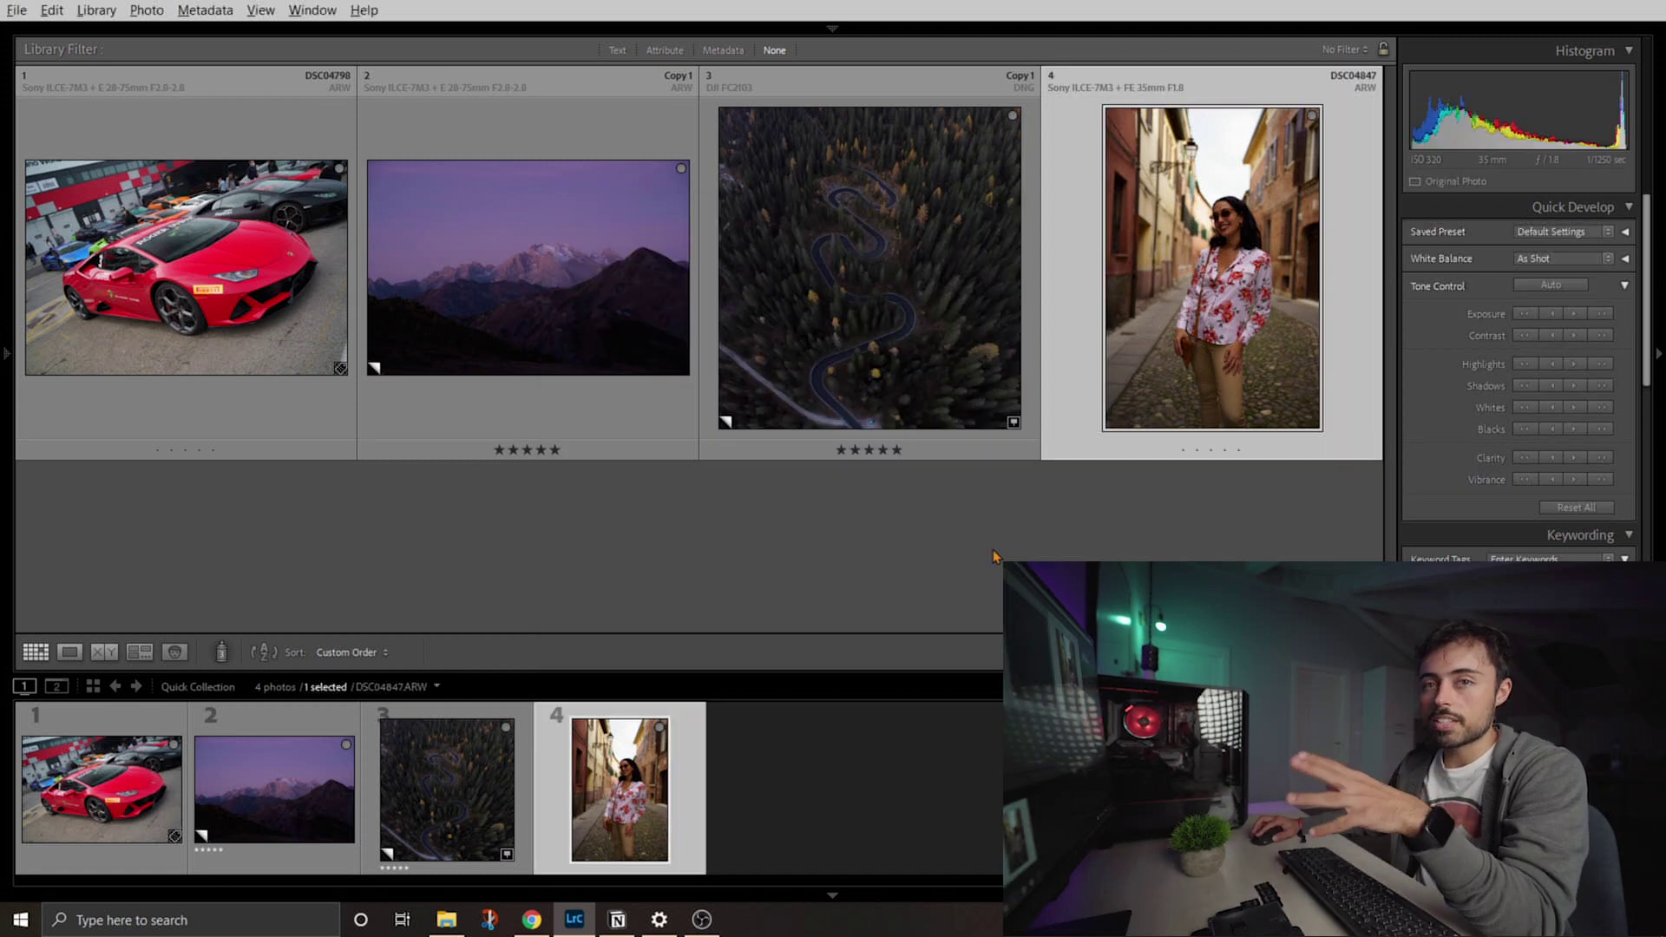
{"action": "left_click", "coordinate": [636, 327]}
{"action": "key", "text": "d"}
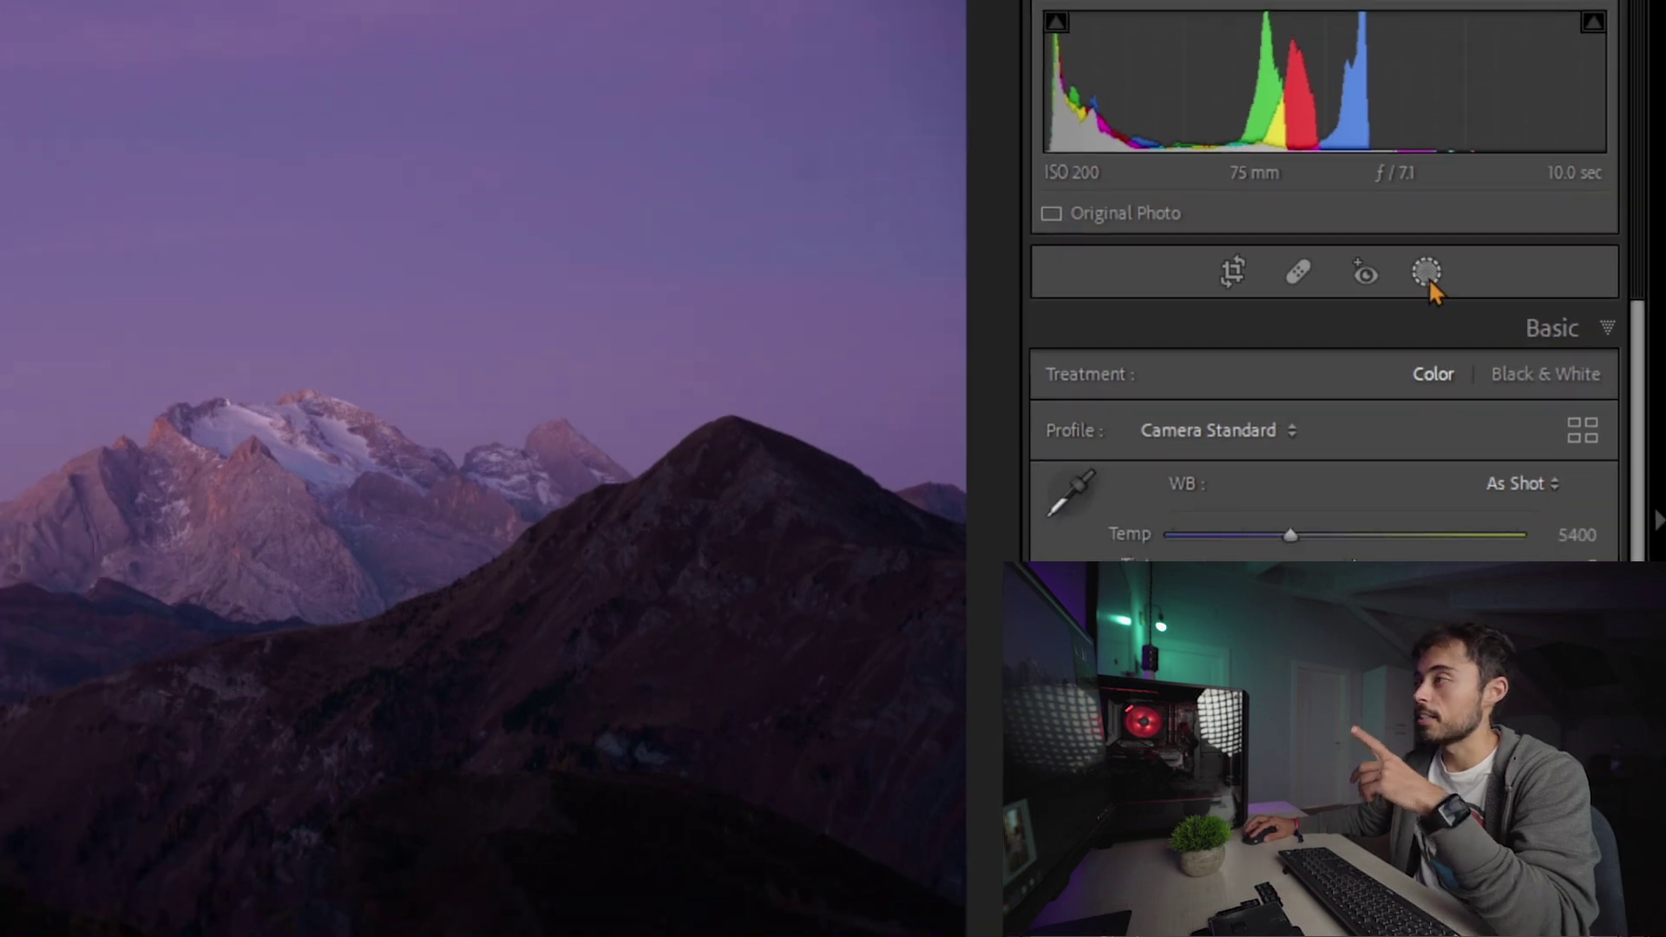
{"action": "left_click", "coordinate": [1407, 318]}
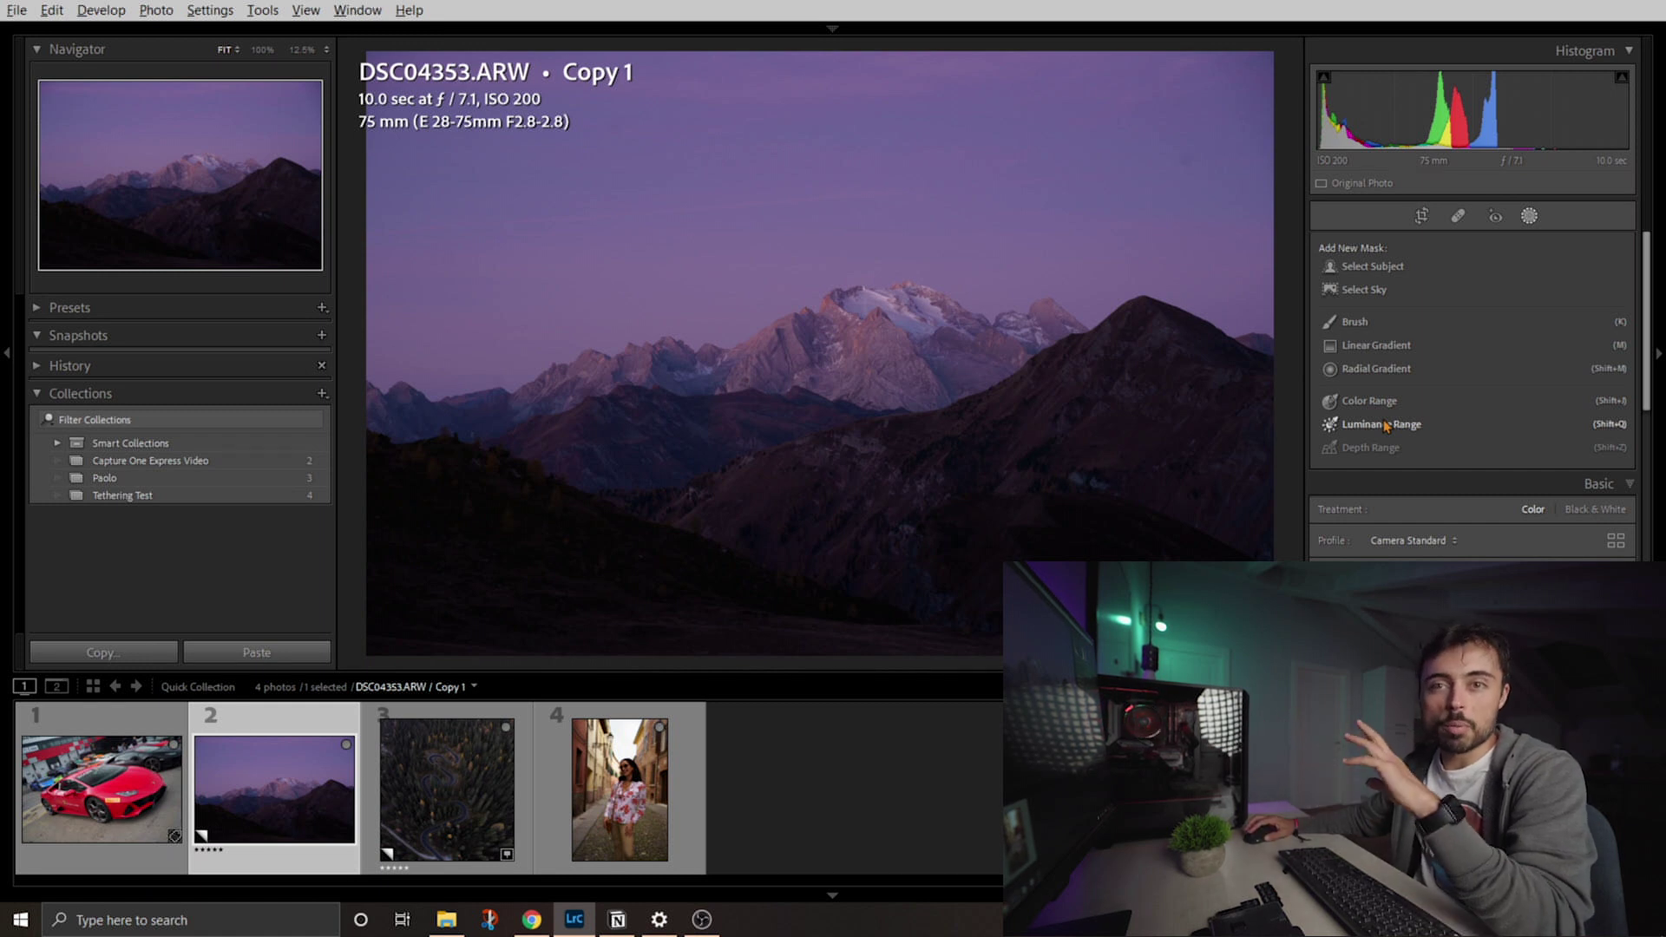
{"action": "left_click", "coordinate": [1373, 292]}
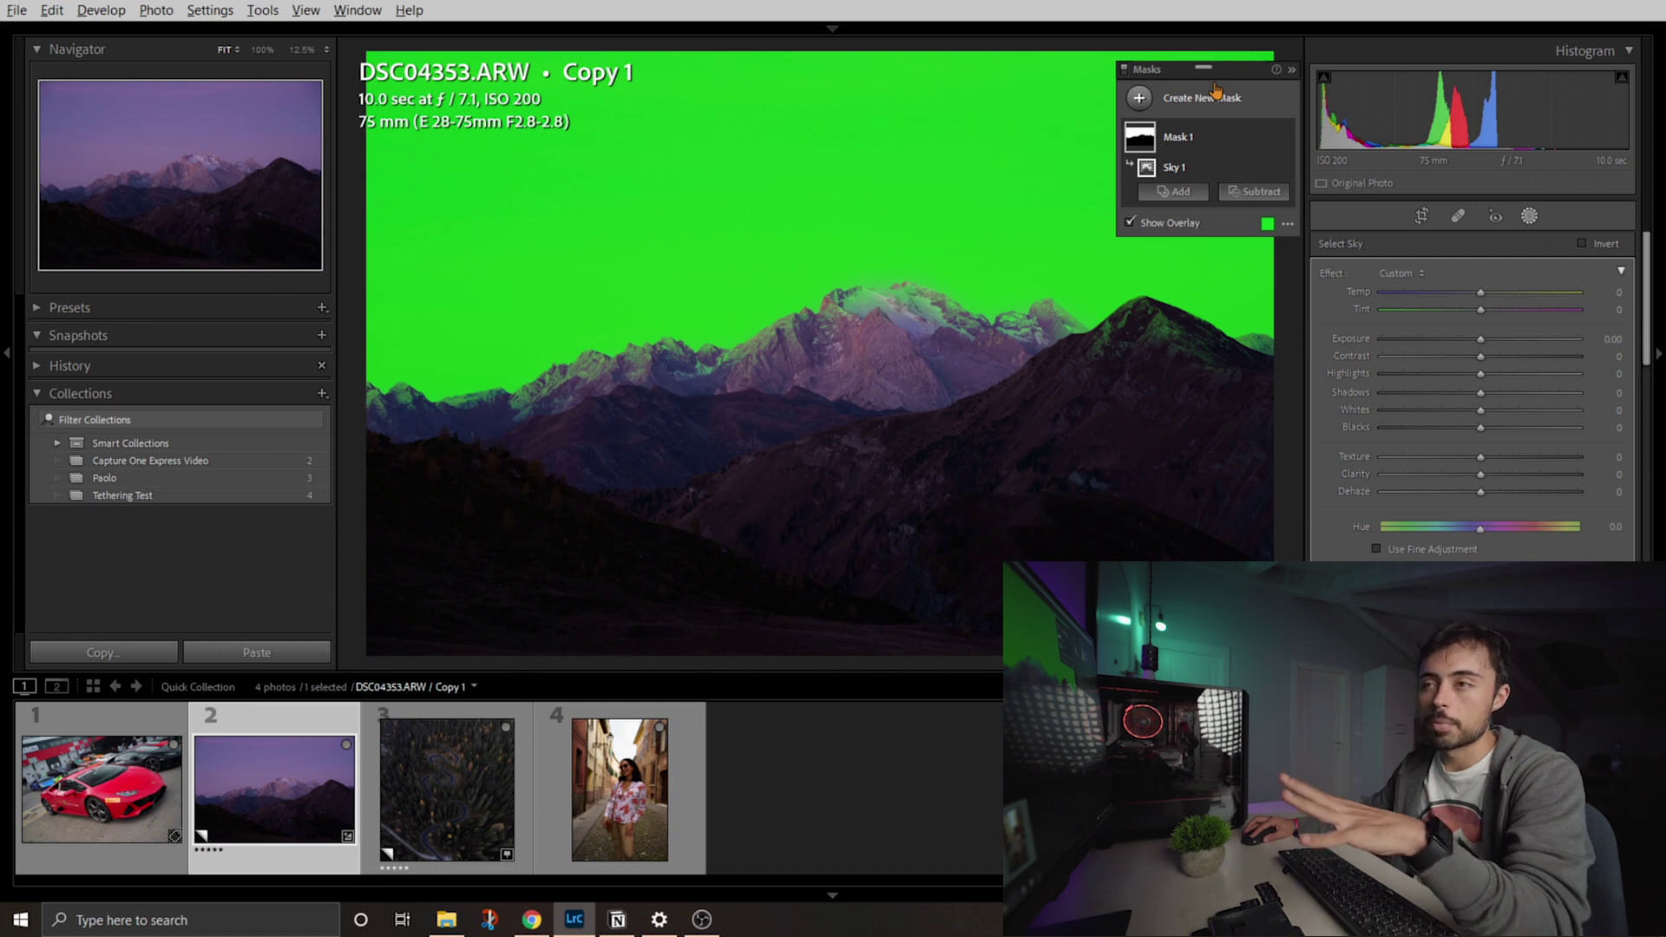
- Dock the Masks panel among the editing controls, and float it over the photo again
{"action": "left_click_drag", "start_coordinate": [1212, 69], "coordinate": [1466, 243]}
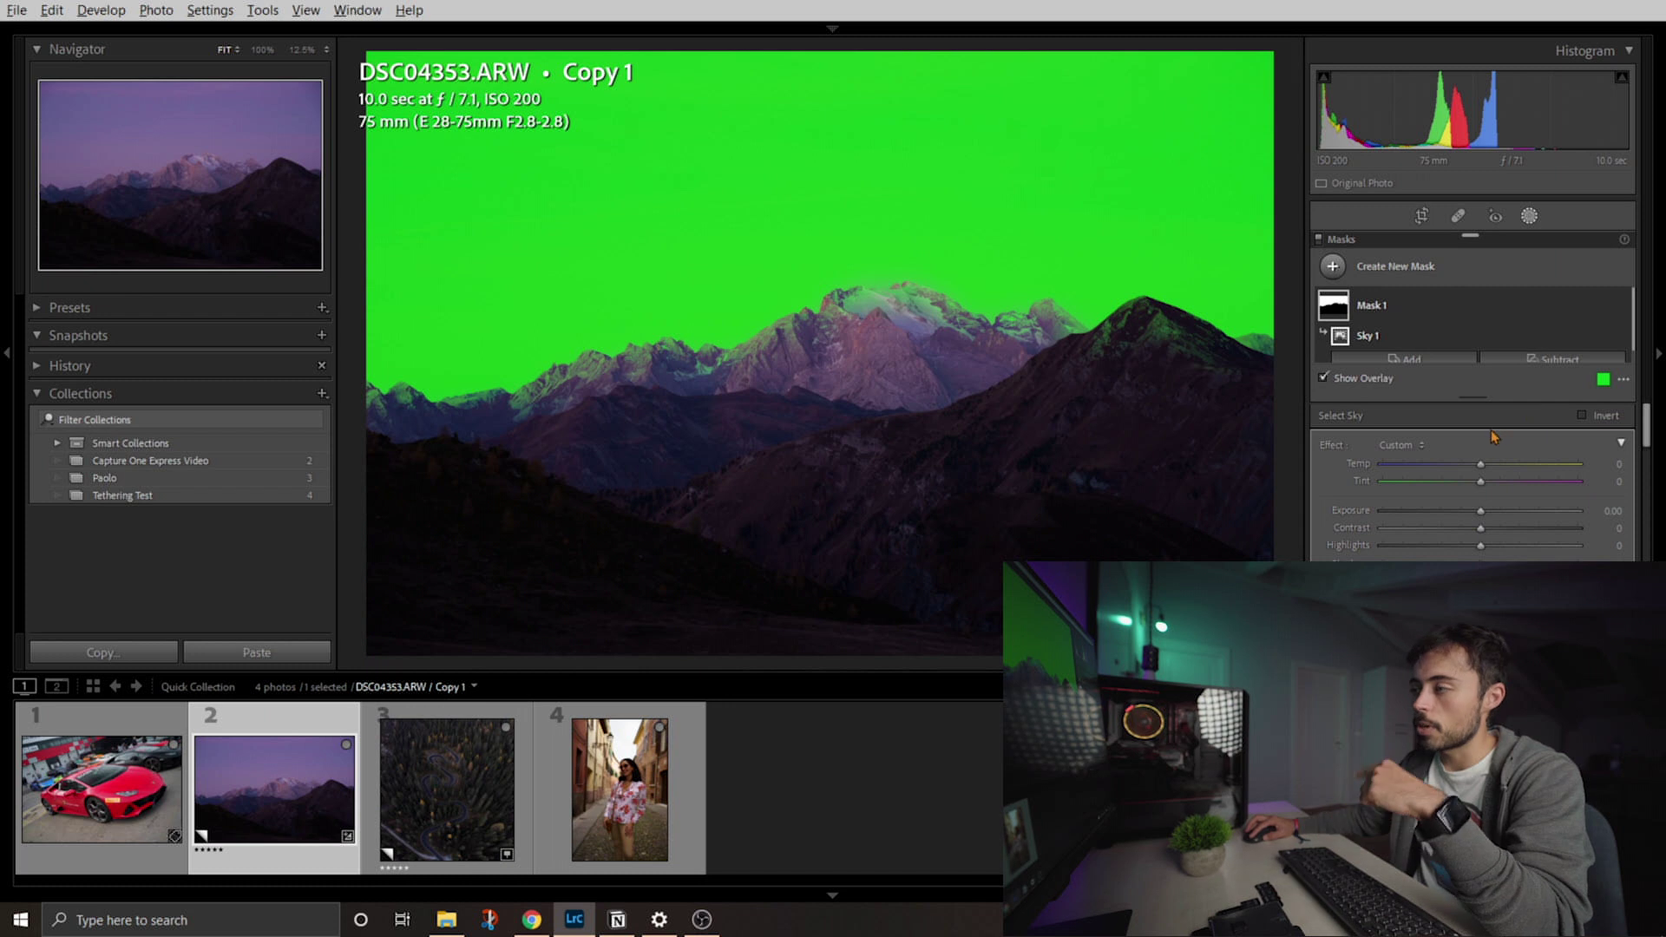
{"action": "left_click_drag", "start_coordinate": [1471, 240], "coordinate": [1198, 47]}
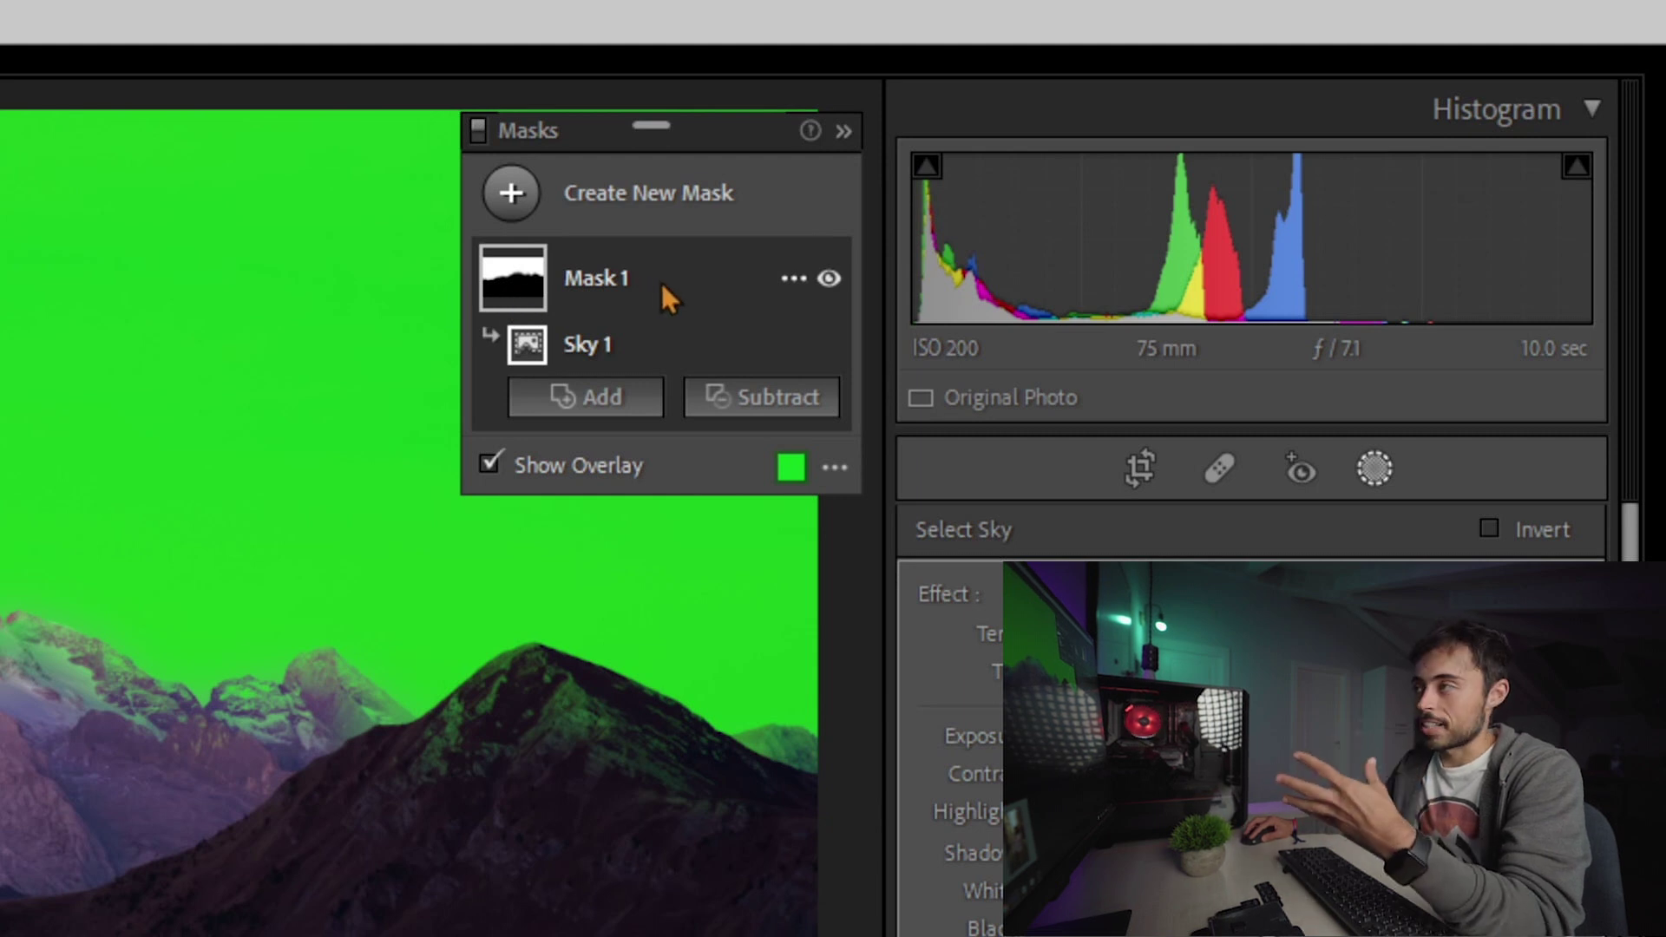
- Rename the sky selection's mask from its default name to Sky
{"action": "left_click", "coordinate": [794, 279]}
{"action": "left_click", "coordinate": [859, 295]}
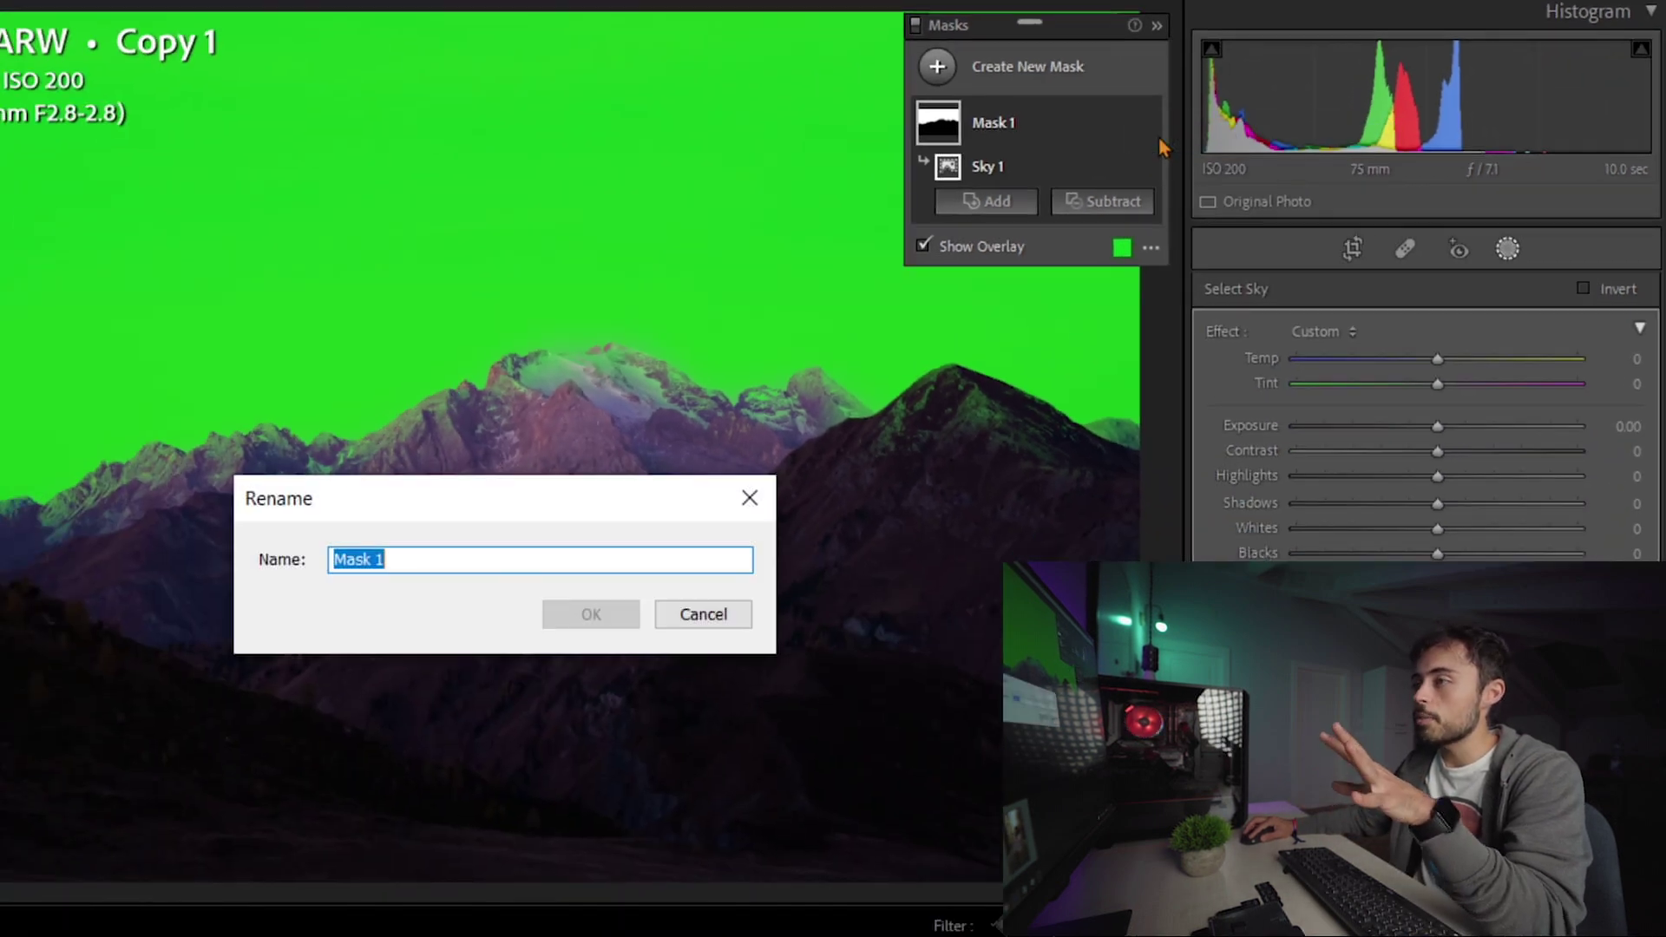
{"action": "type", "text": "Sky"}
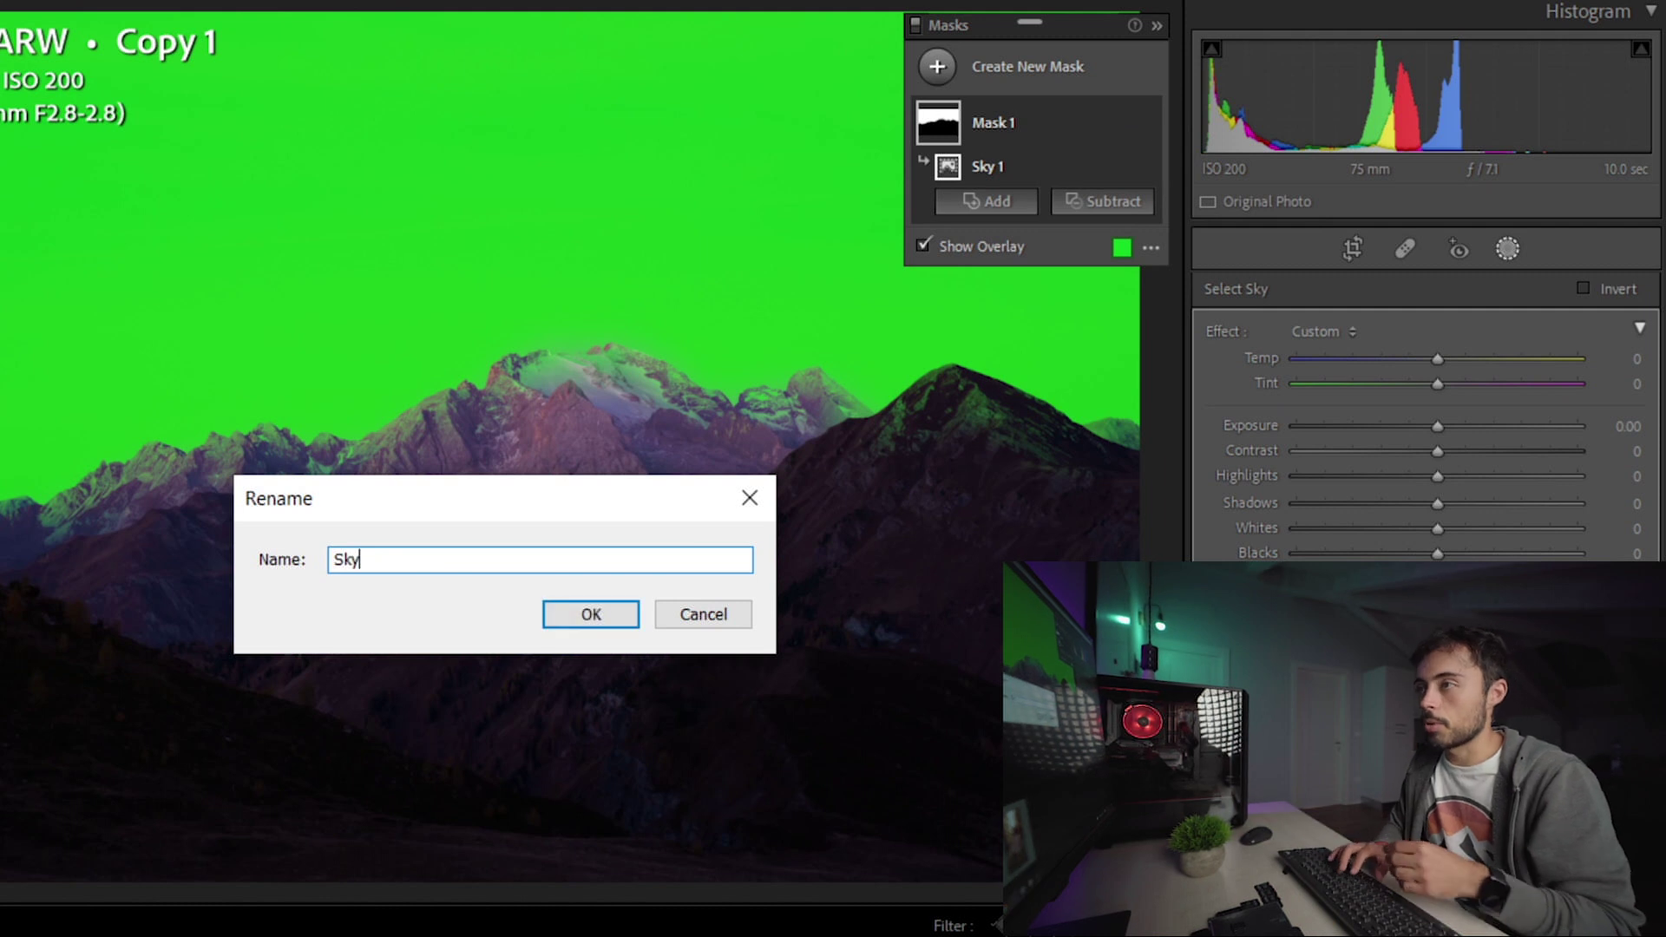
{"action": "key", "text": "Return"}
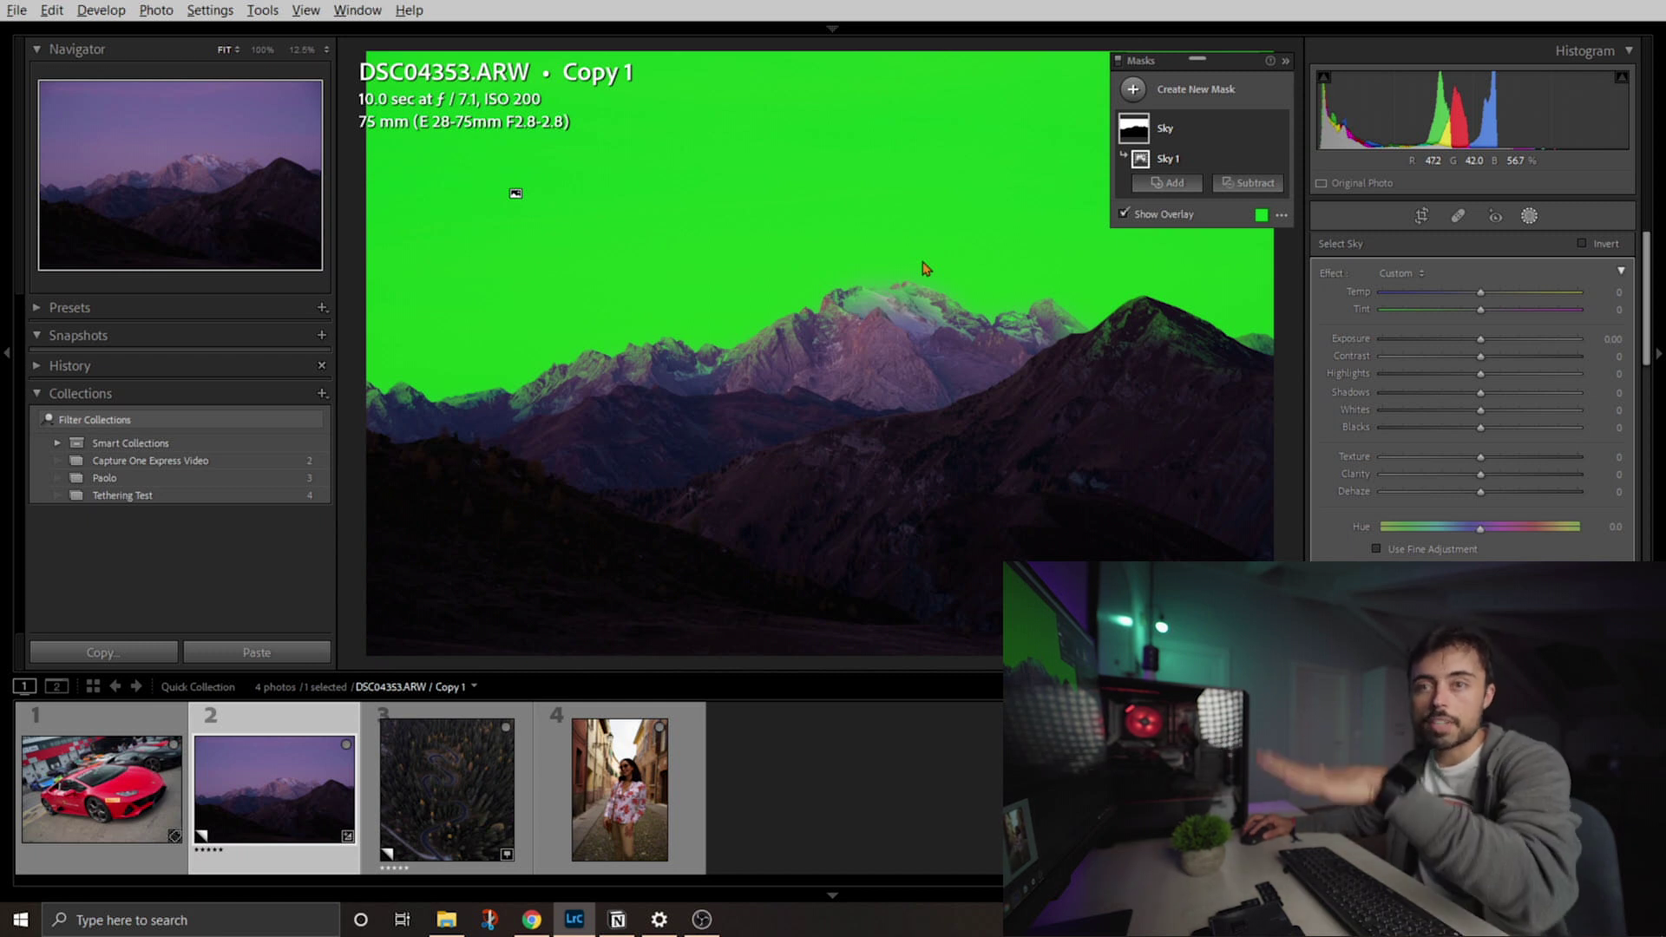
- Toggle the Sky mask's overlay off and on to compare the photo with and without it
{"action": "left_click", "coordinate": [1146, 218]}
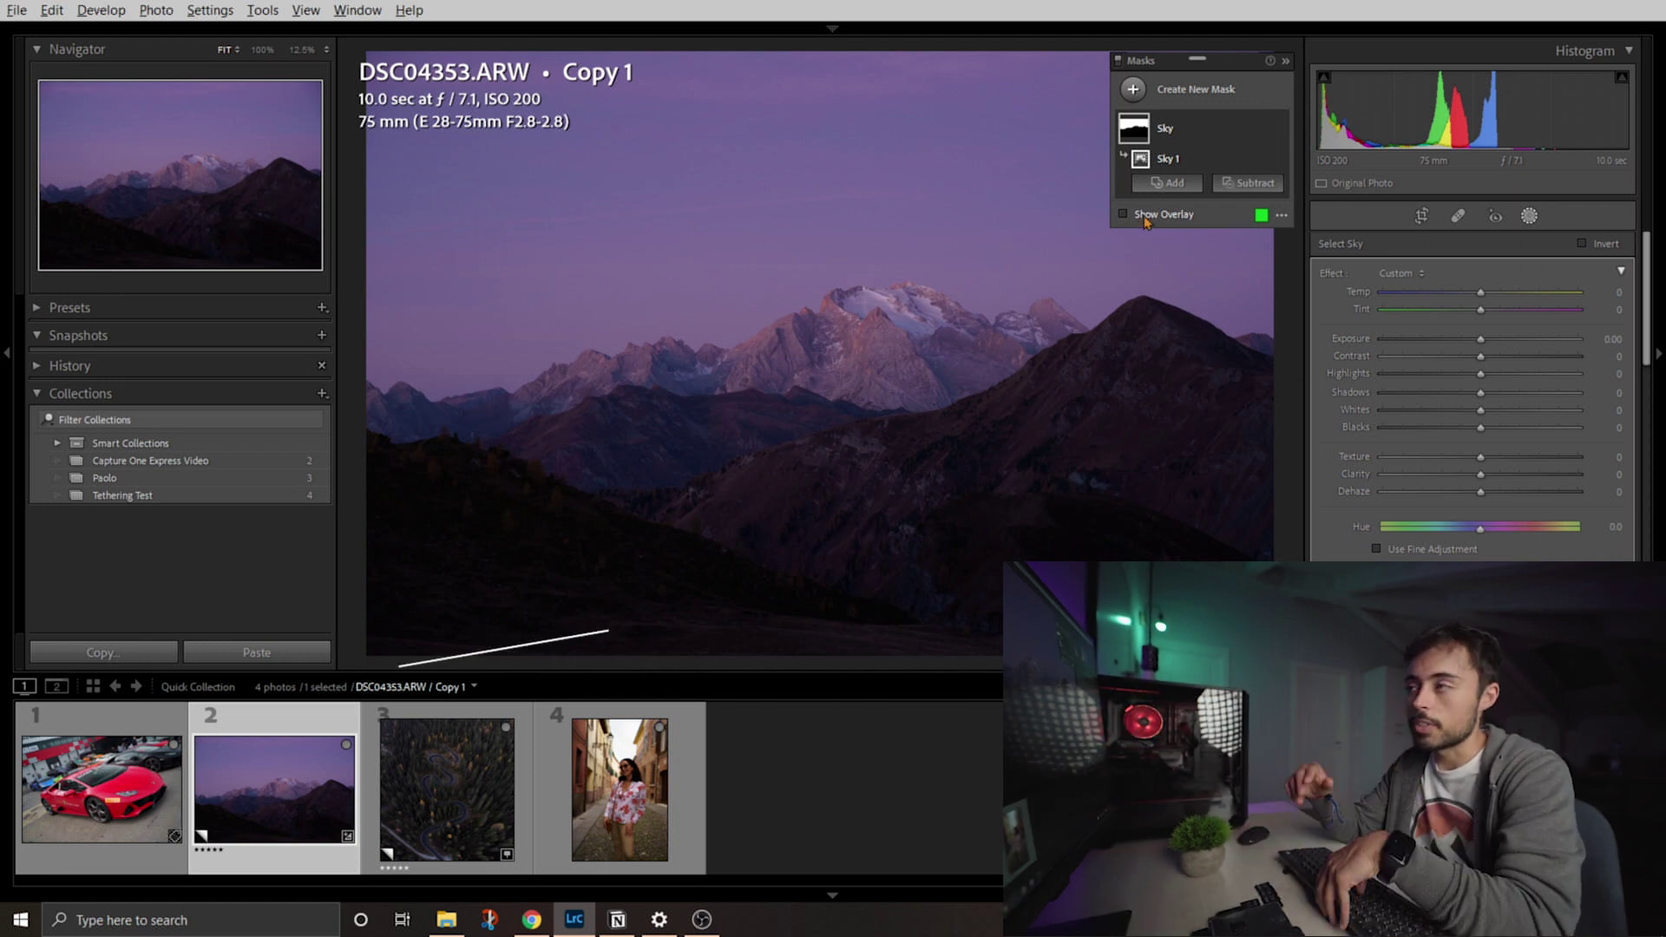
{"action": "key", "text": "o"}
{"action": "key", "text": "o"}
{"action": "key", "text": "o"}
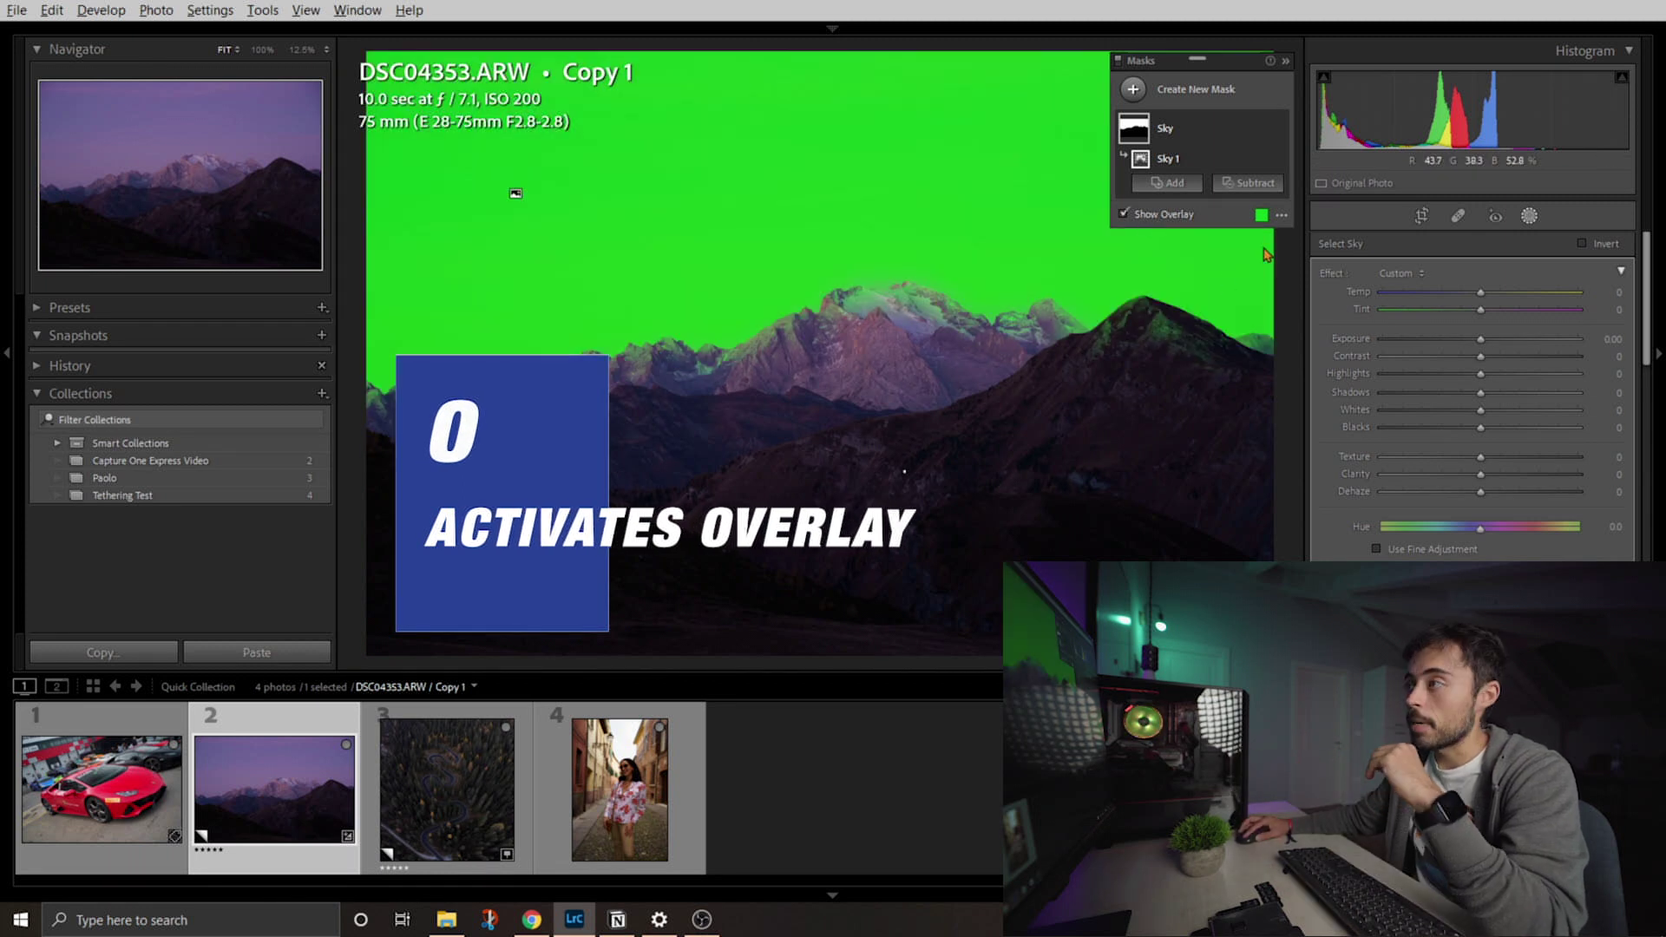
- Lower the mask overlay's opacity to about half, and switch it to show the unaffected area and back to the affected area
{"action": "left_click", "coordinate": [1259, 216]}
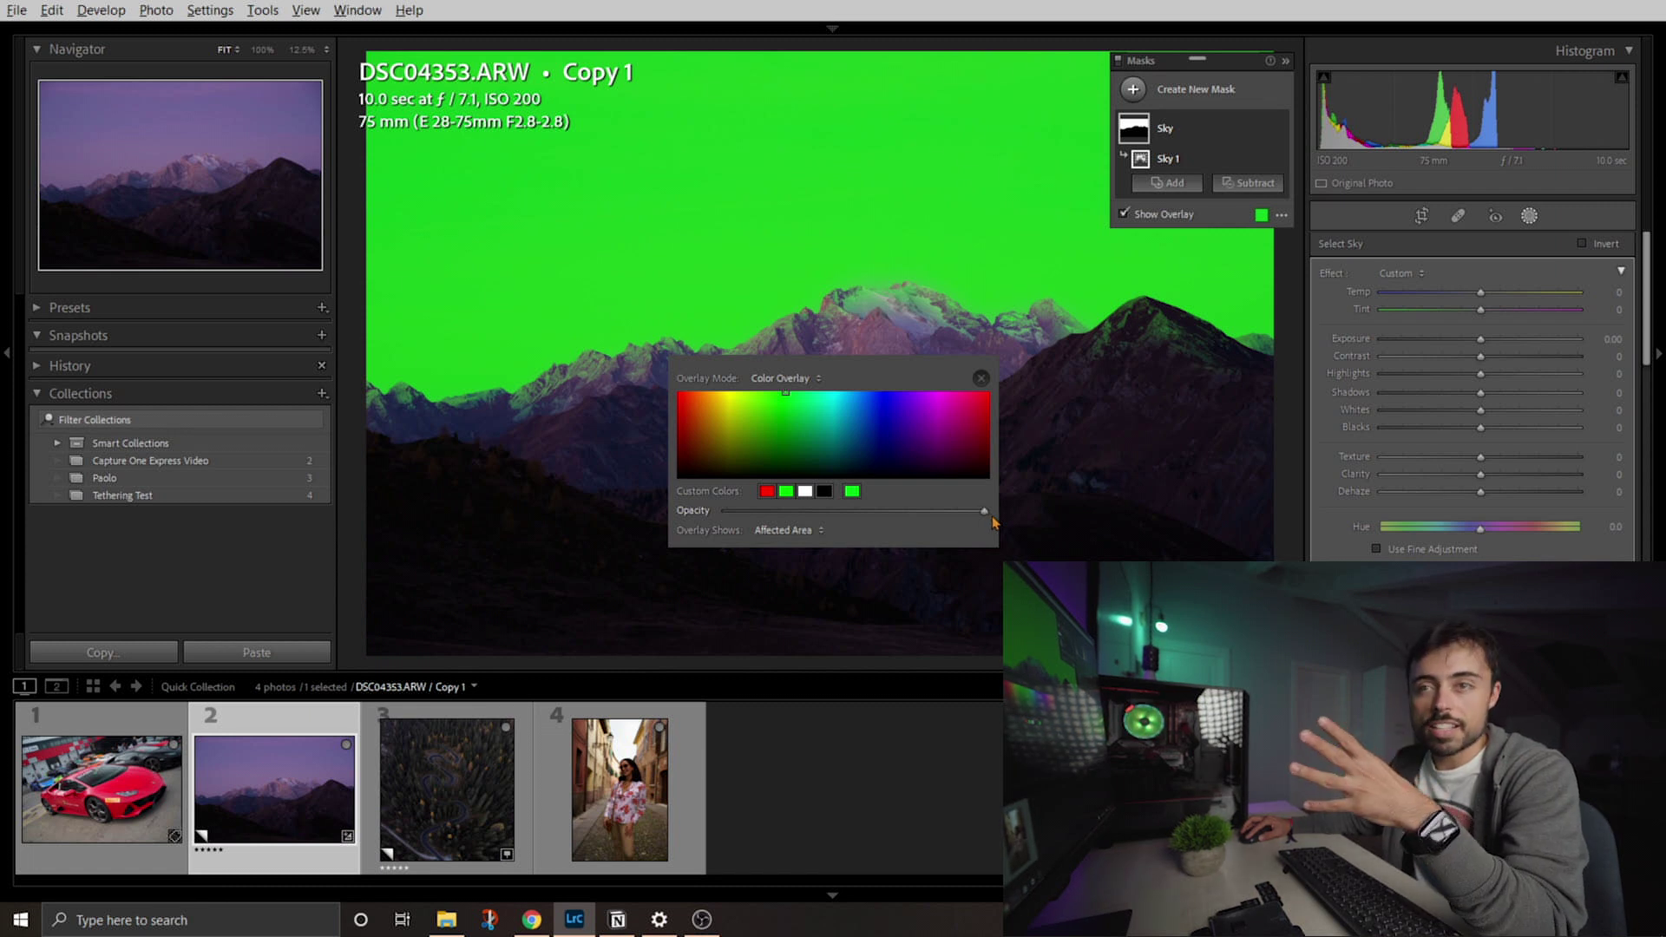
{"action": "left_click_drag", "start_coordinate": [991, 518], "coordinate": [857, 516]}
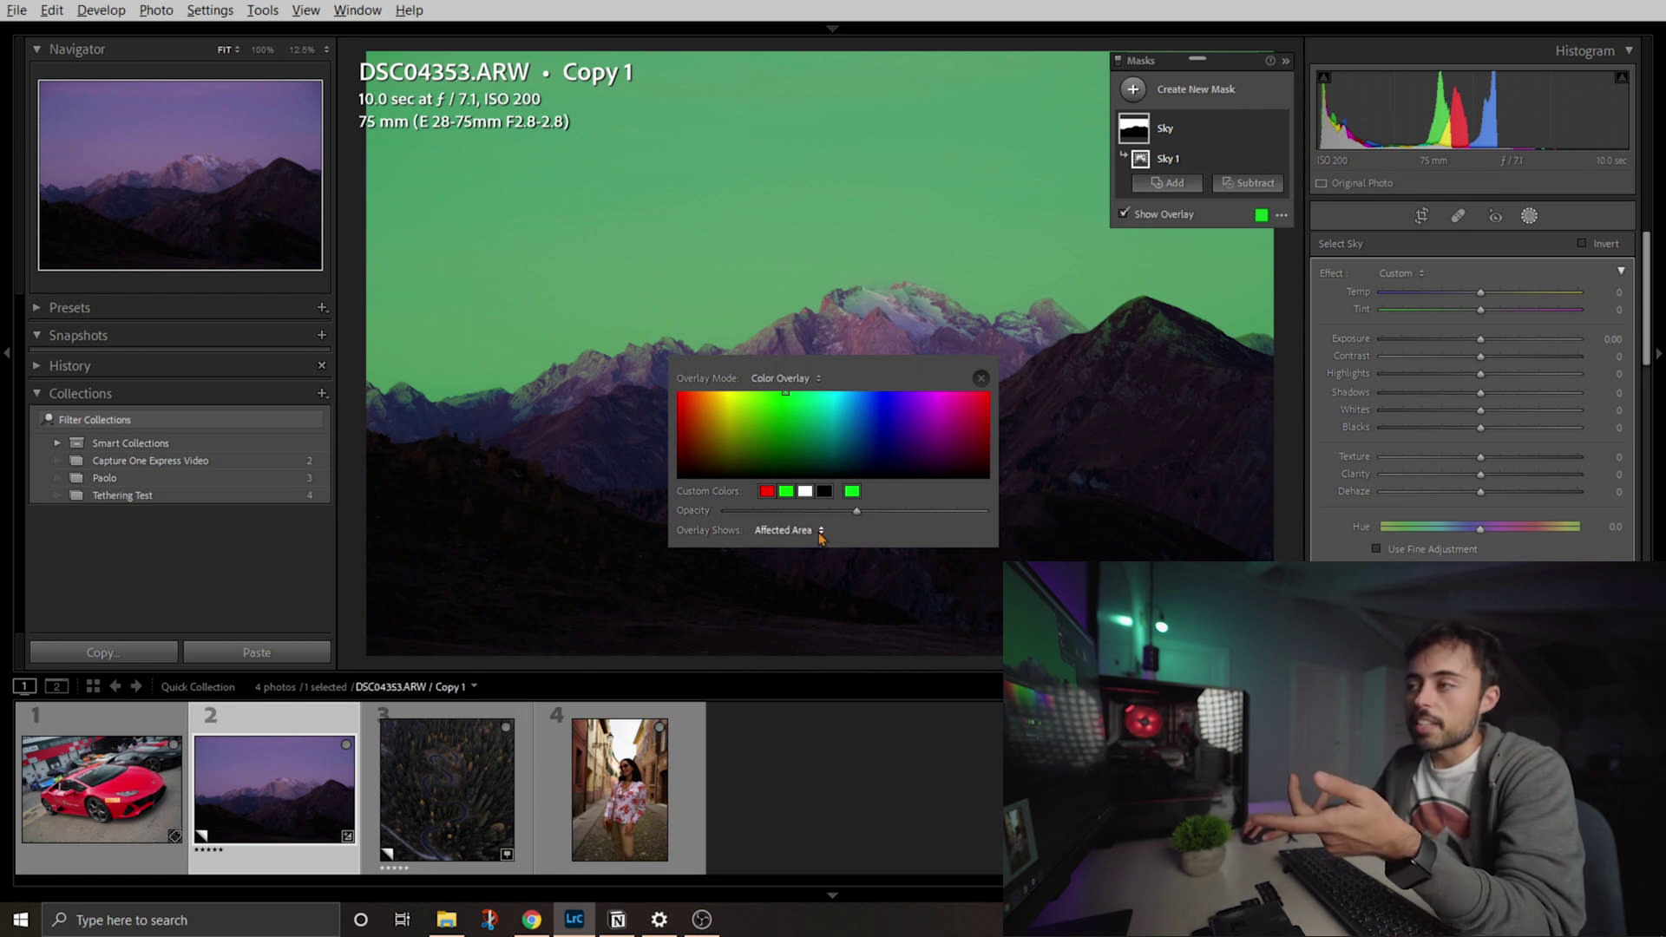
{"action": "left_click", "coordinate": [820, 533]}
{"action": "left_click", "coordinate": [790, 573]}
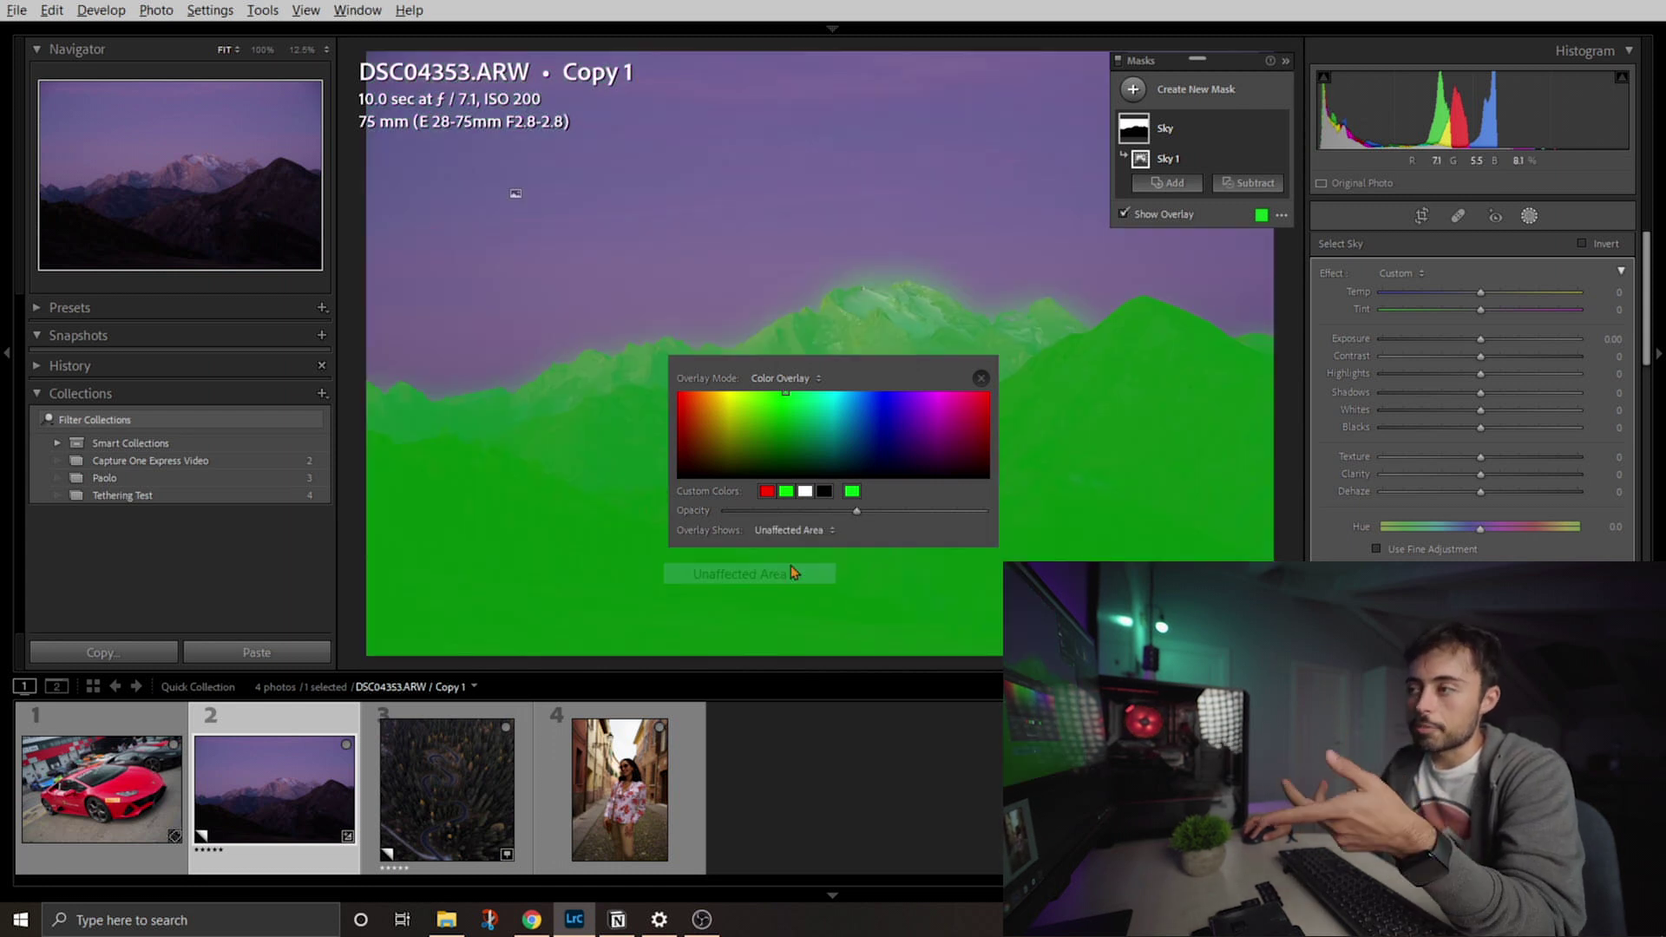
{"action": "left_click", "coordinate": [812, 531]}
{"action": "left_click", "coordinate": [797, 555]}
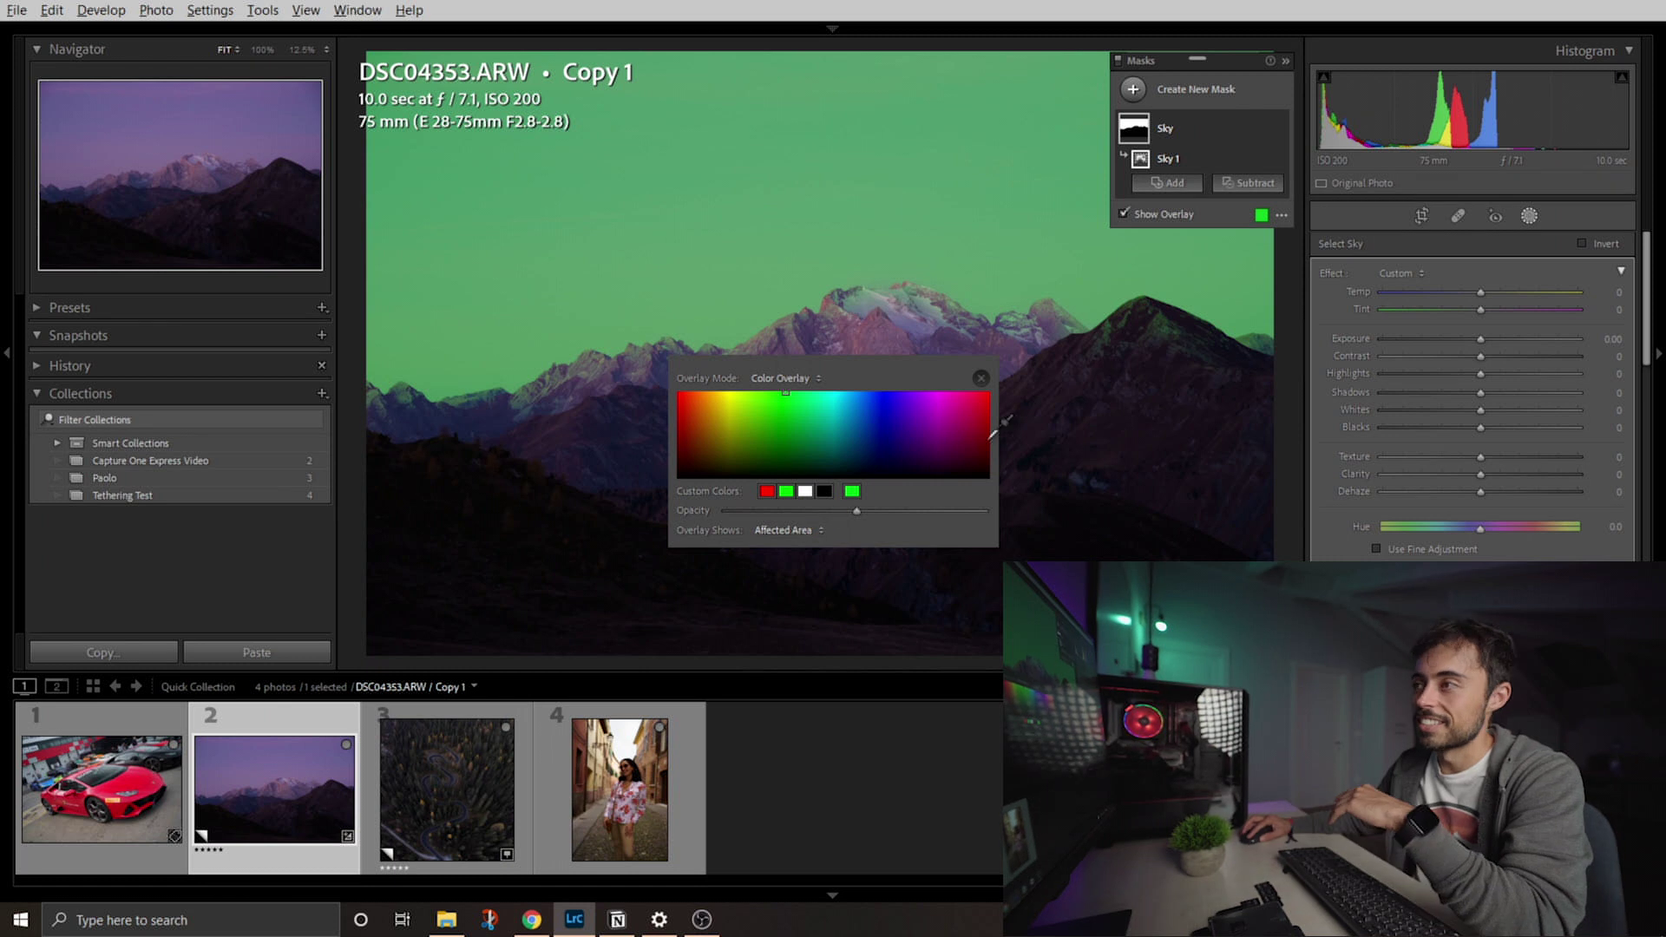
- Preview the Sky mask as Color Overlay on B&W, Image on B&W, Image on Black and Image on White
{"action": "left_click", "coordinate": [1281, 215]}
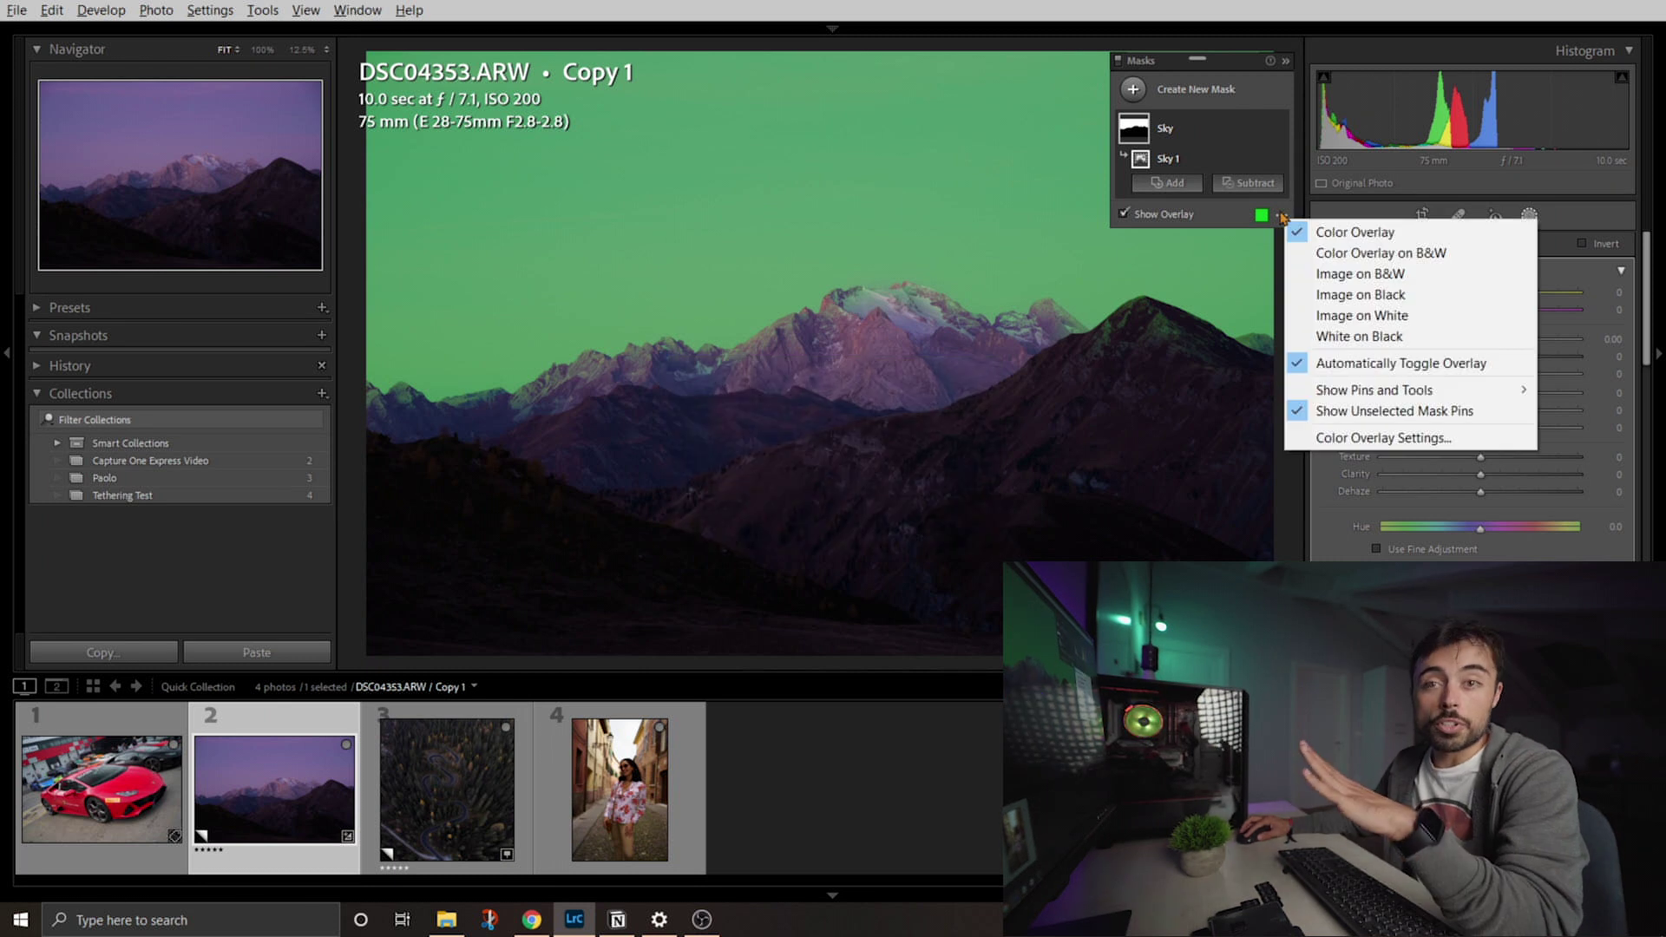
{"action": "left_click", "coordinate": [1364, 252]}
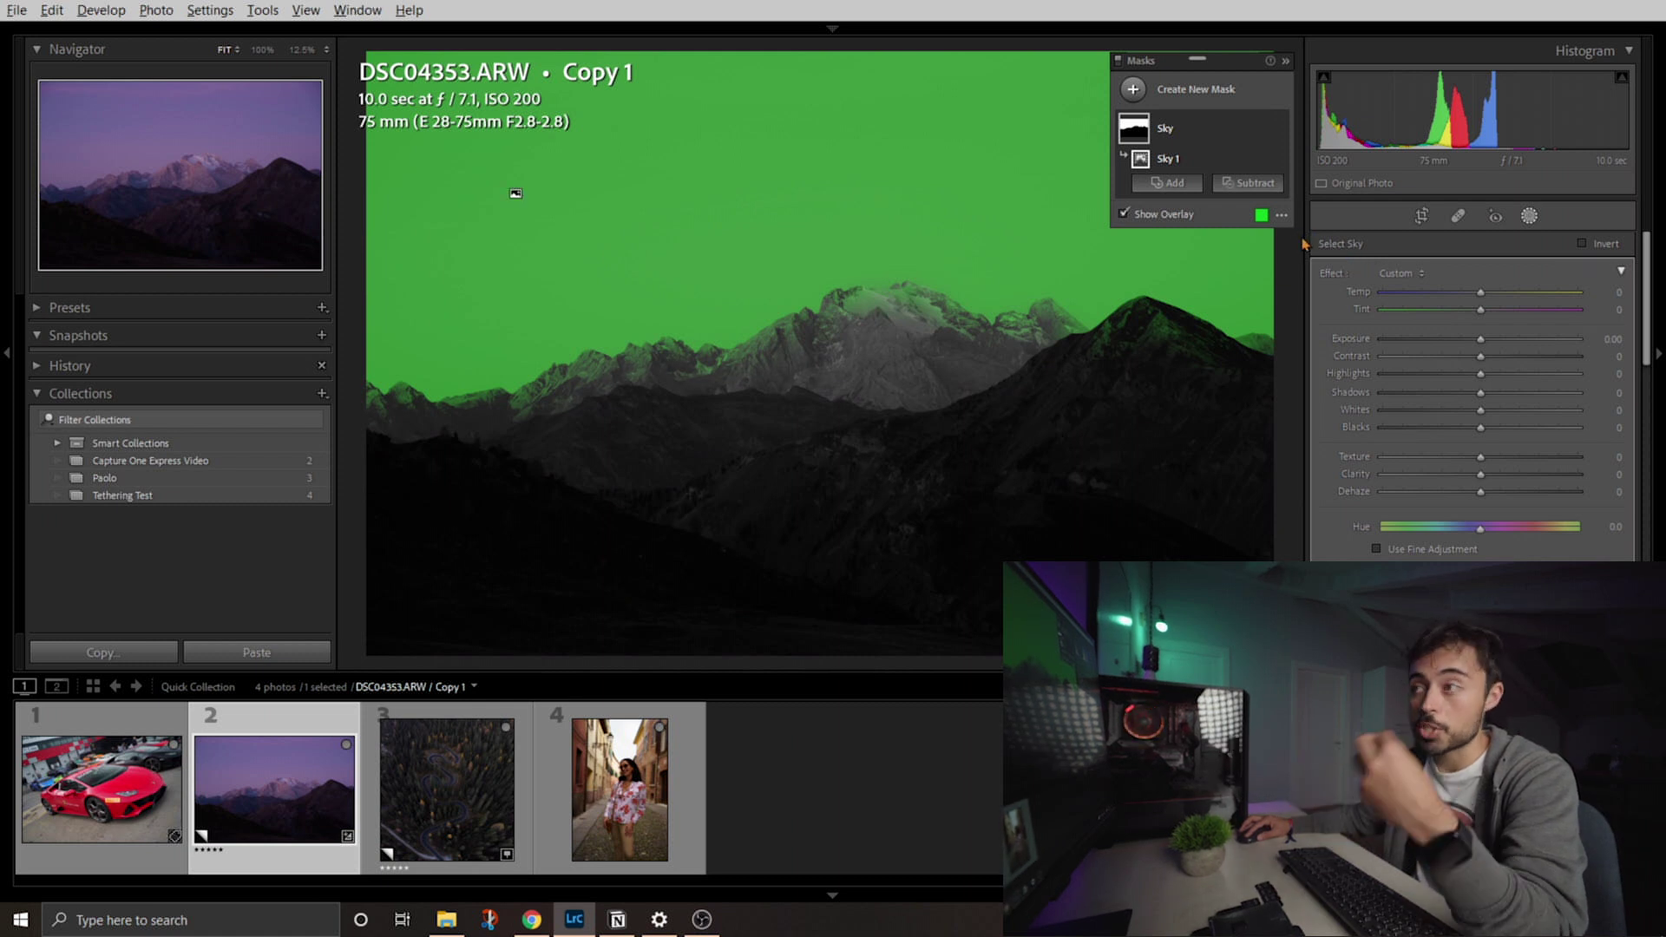
{"action": "left_click", "coordinate": [1282, 215]}
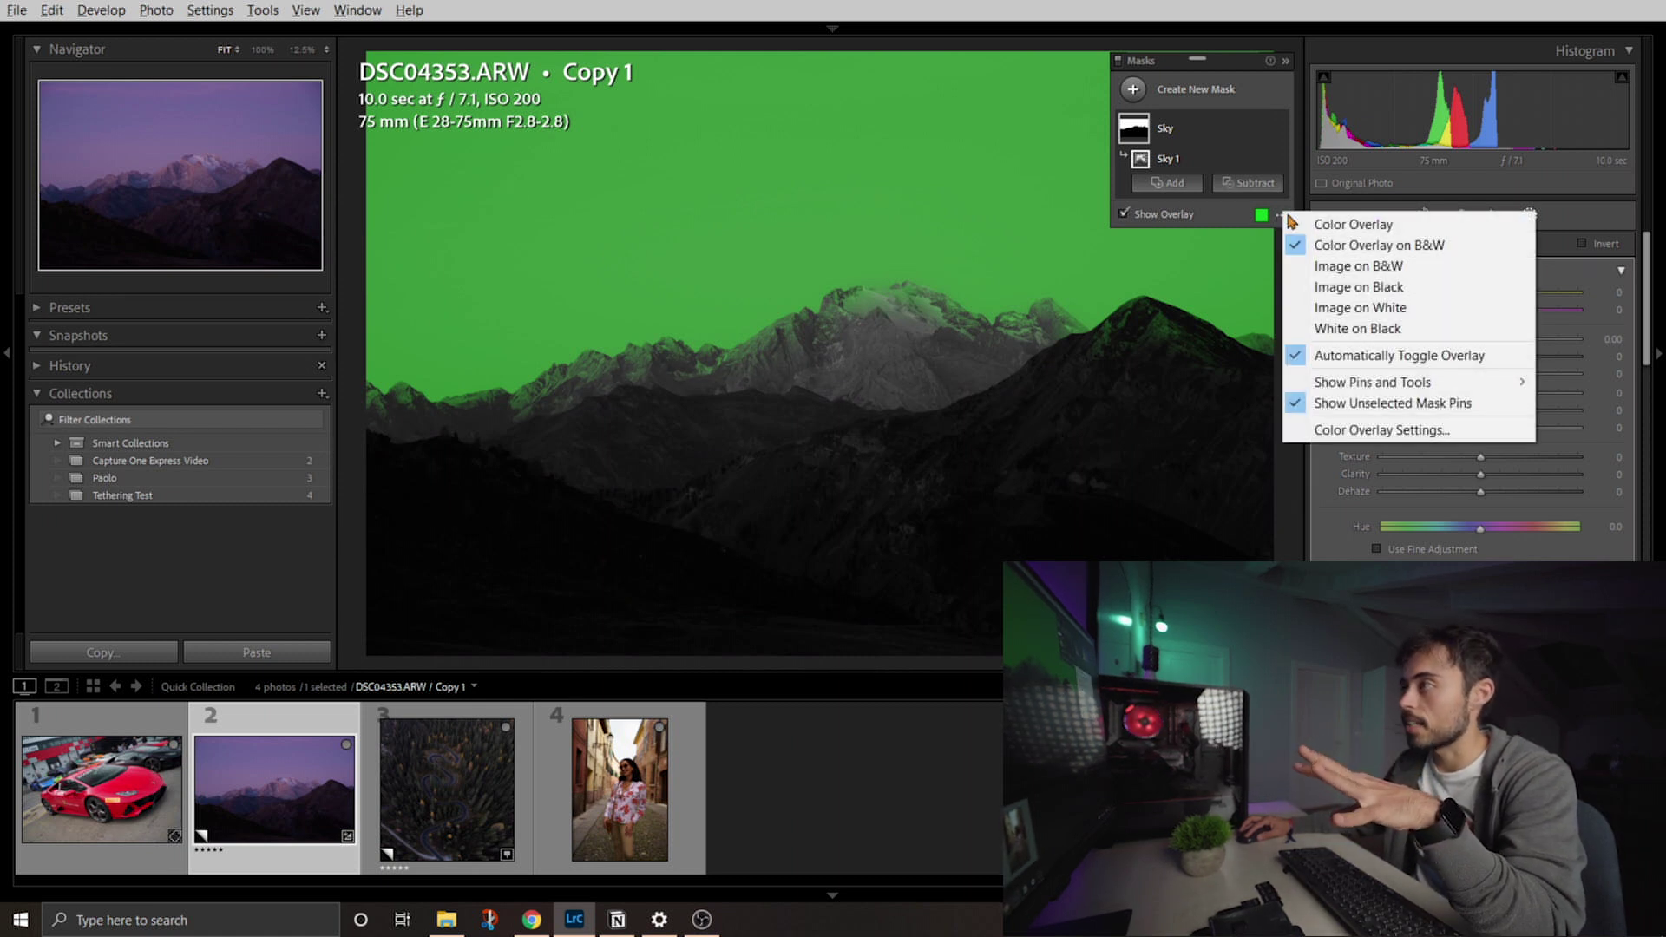
{"action": "left_click", "coordinate": [1344, 269]}
{"action": "left_click", "coordinate": [1282, 217]}
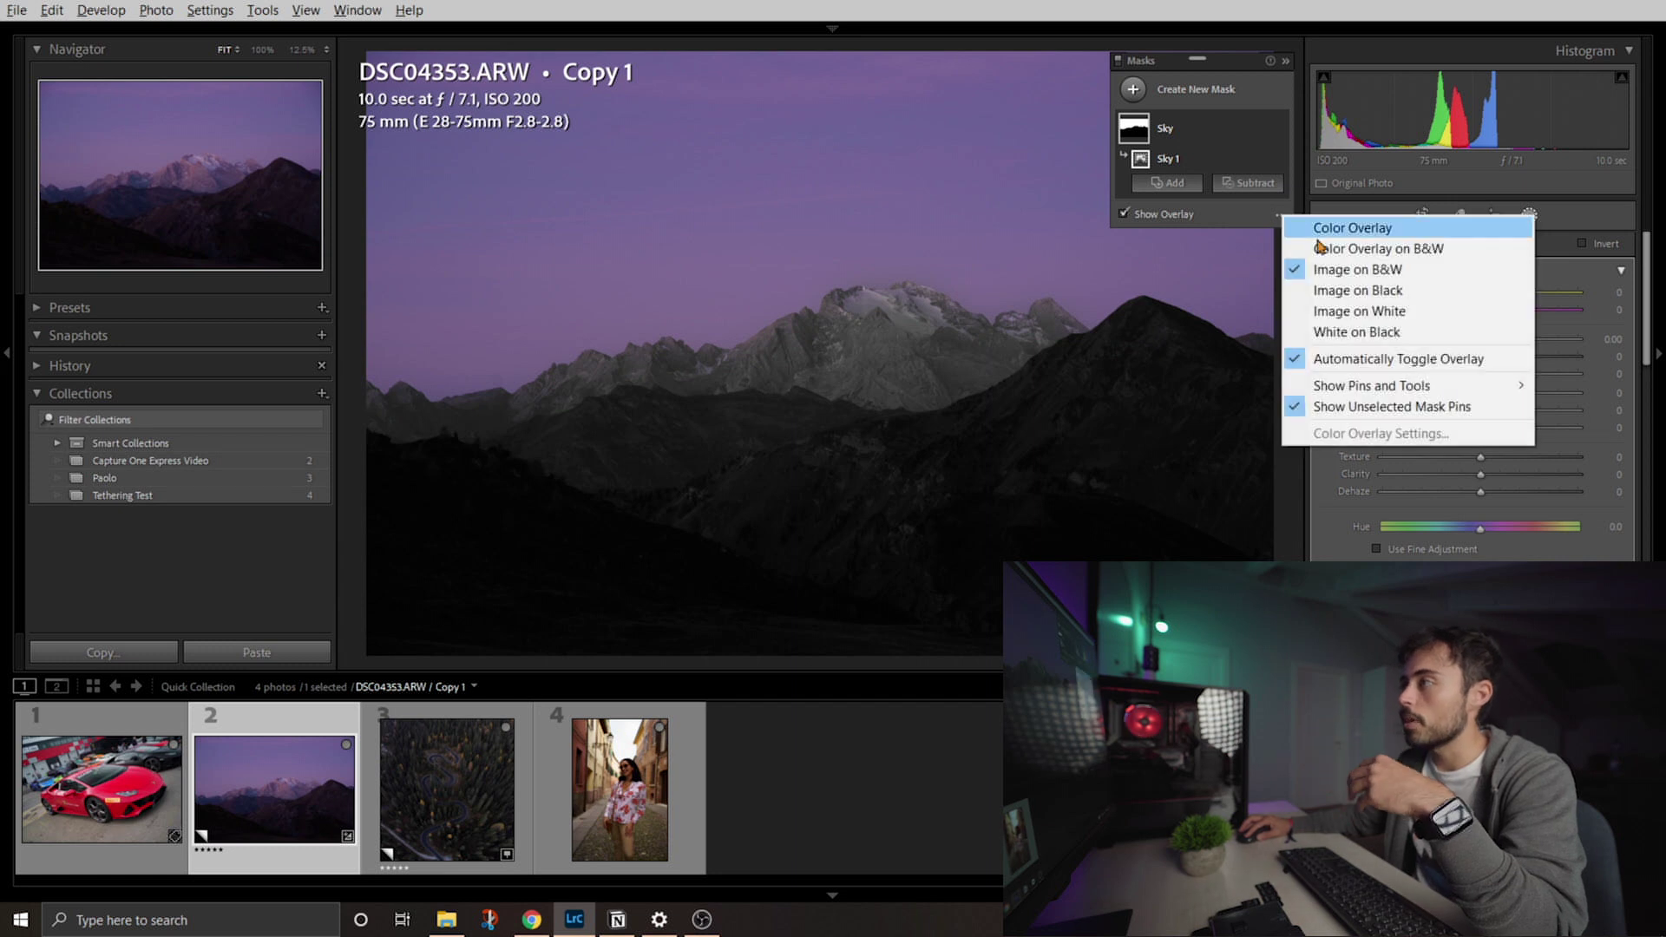
{"action": "left_click", "coordinate": [1336, 294]}
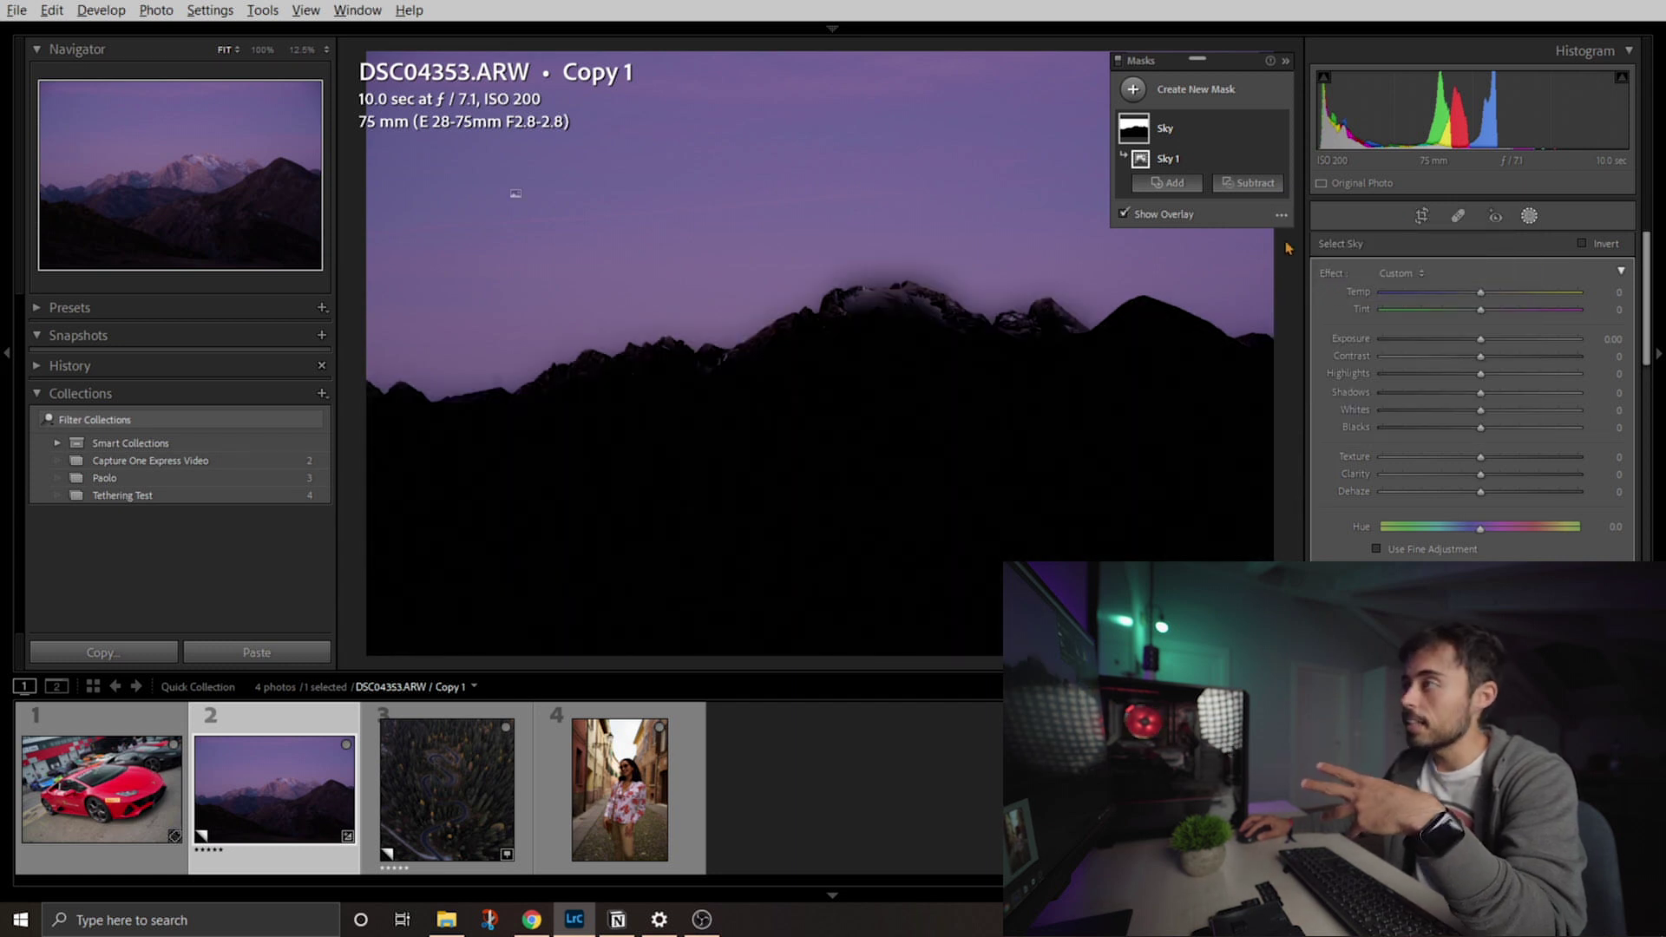
{"action": "left_click", "coordinate": [1282, 214]}
{"action": "left_click", "coordinate": [1336, 316]}
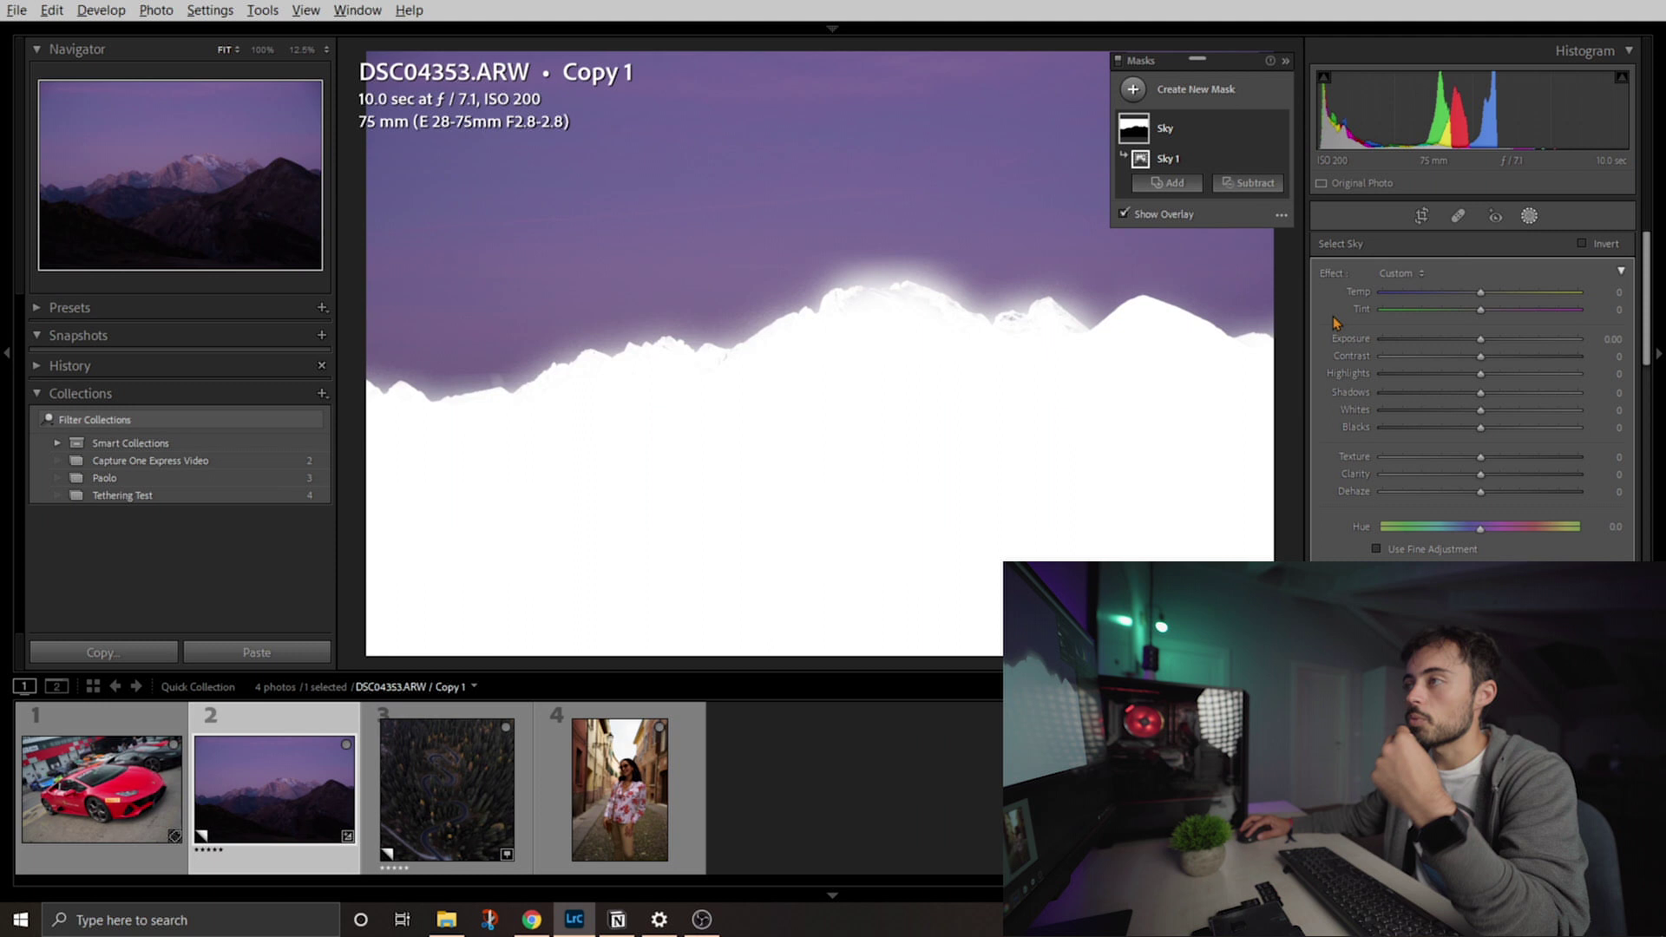
{"action": "left_click", "coordinate": [1281, 217]}
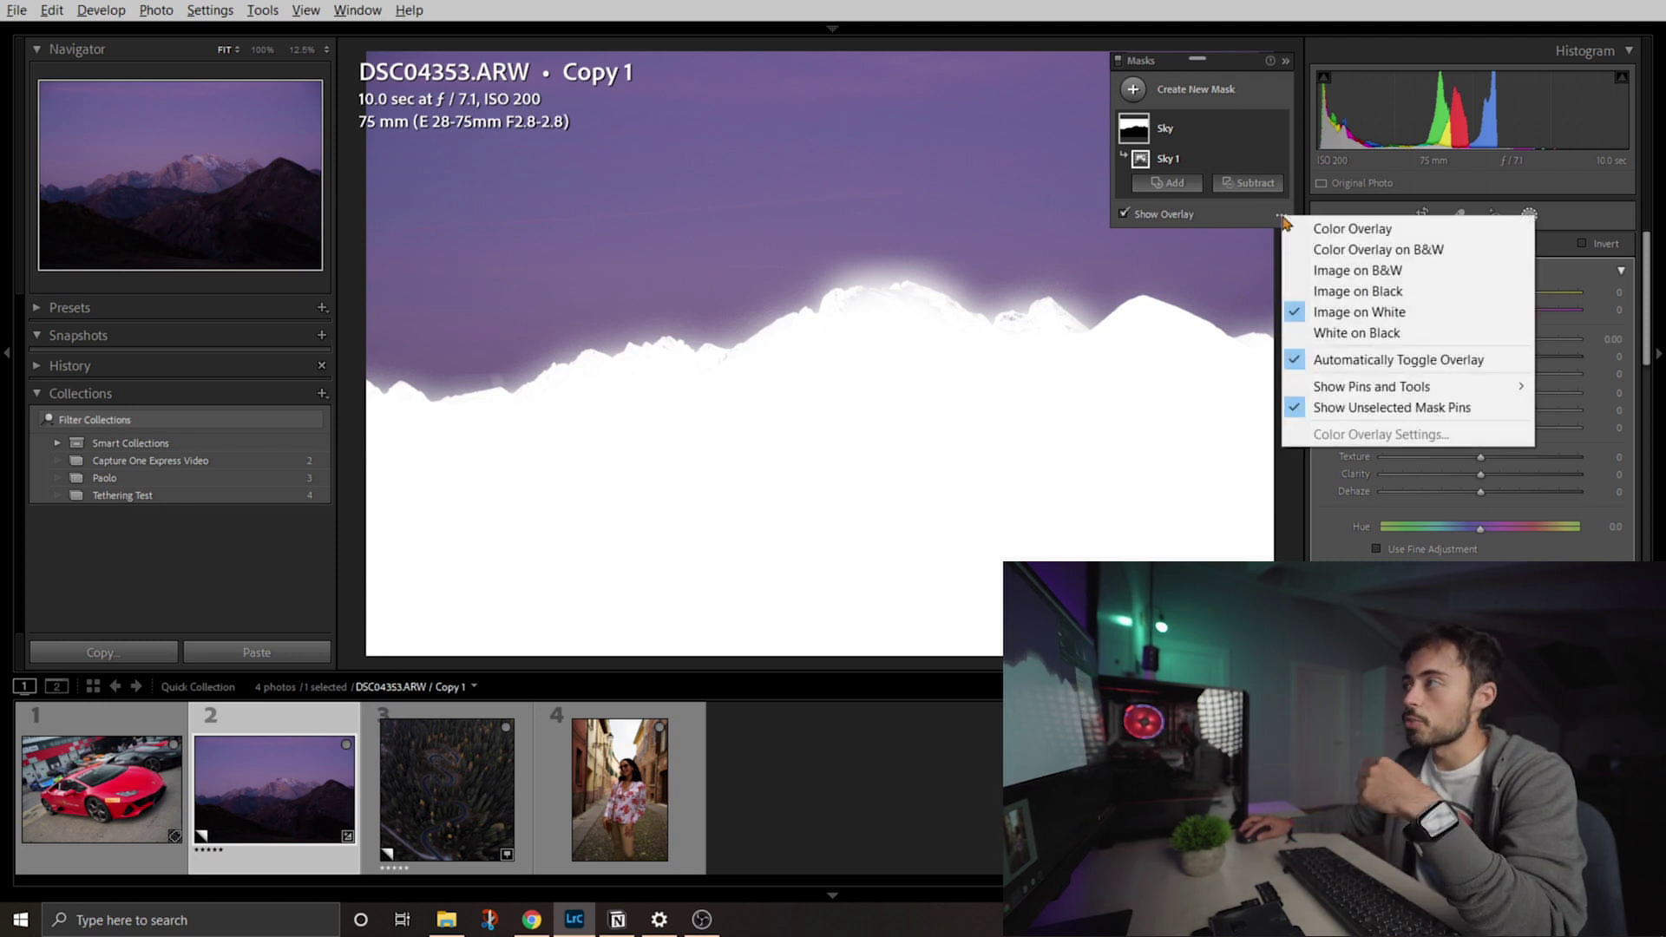
{"action": "left_click", "coordinate": [1313, 267]}
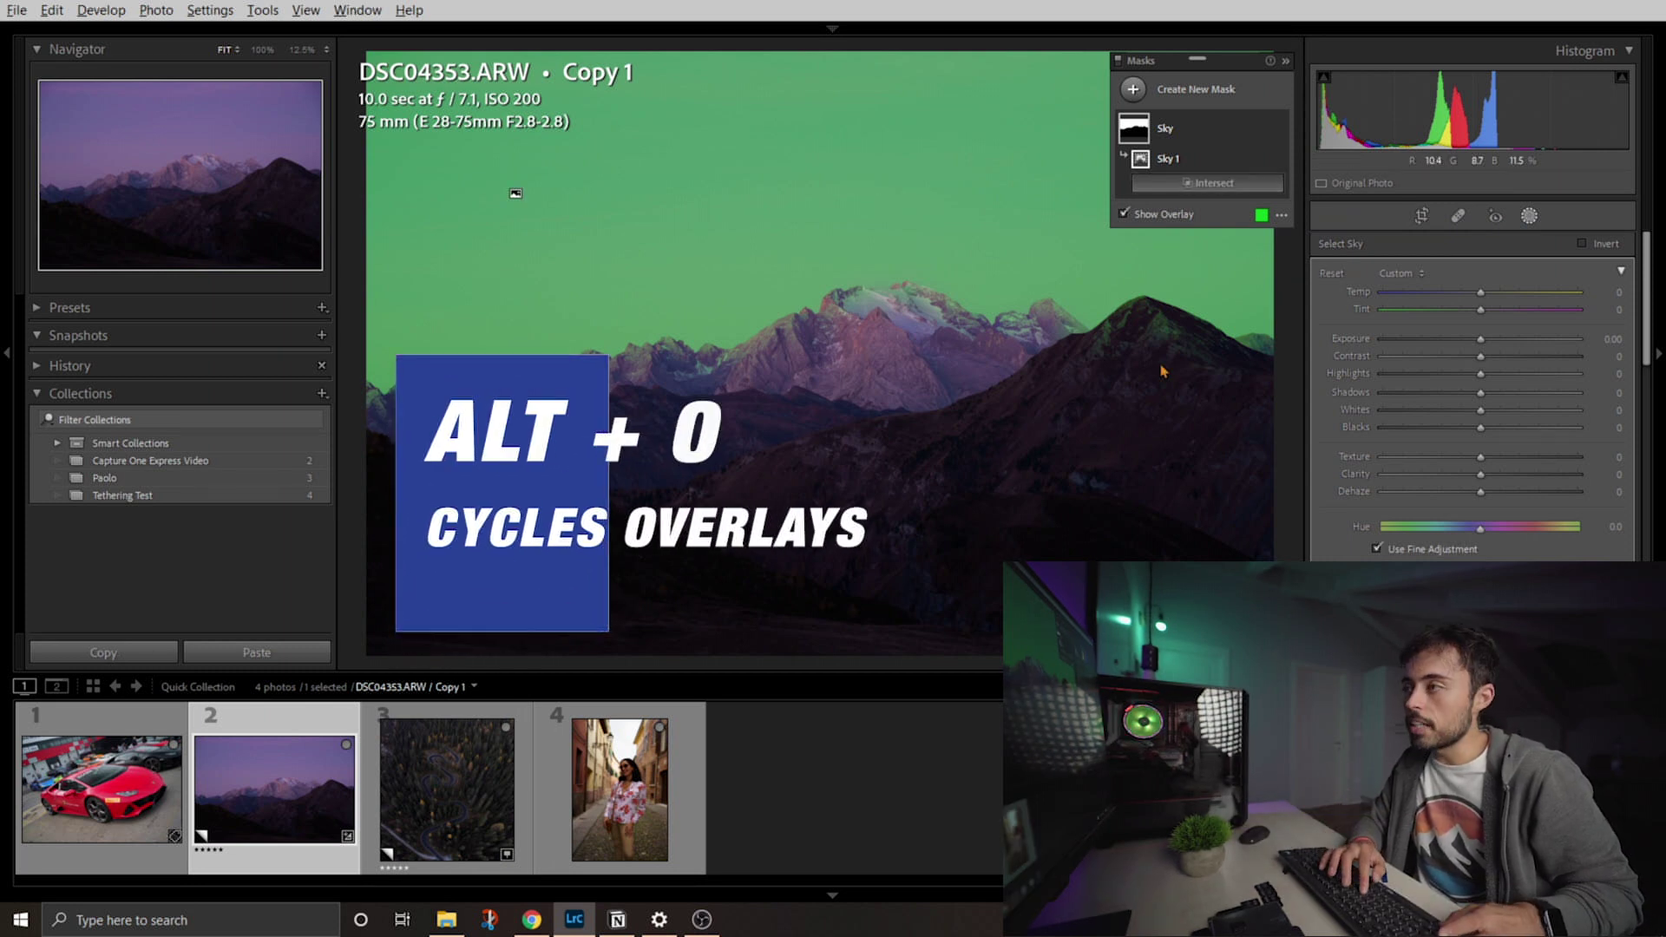
- Cycle through all overlay modes of the Sky mask, ending on Color Overlay
{"action": "key", "text": "alt+o"}
{"action": "key", "text": "alt+o"}
{"action": "key", "text": "alt+o"}
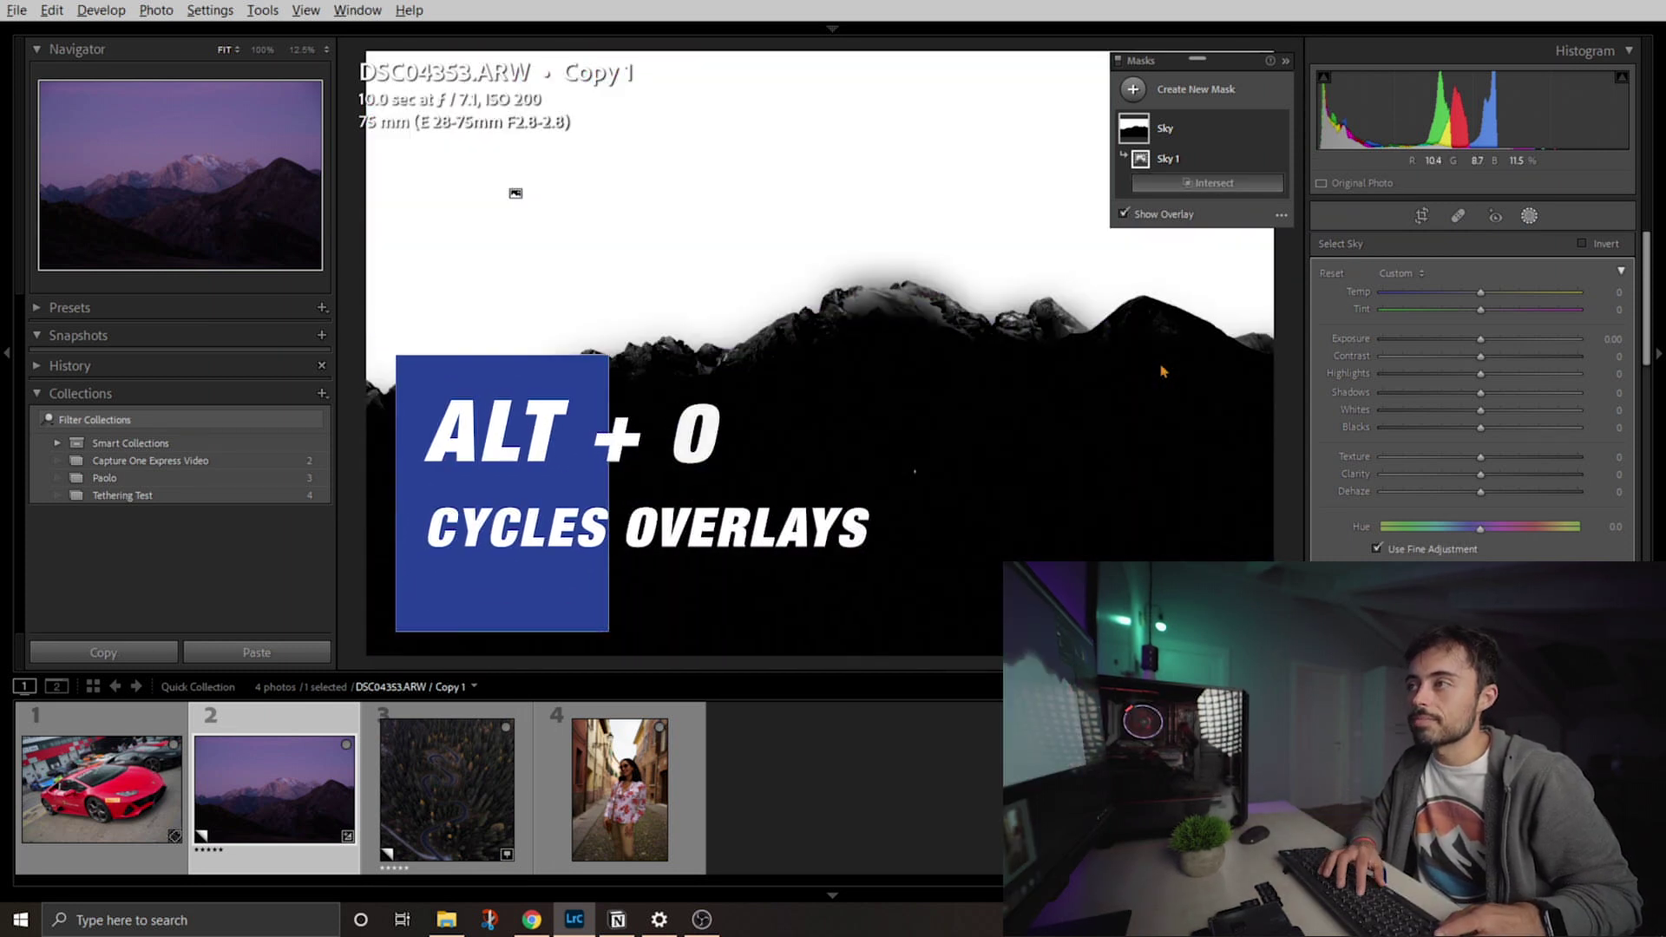
{"action": "key", "text": "alt+o"}
{"action": "key", "text": "alt+o"}
{"action": "key", "text": "alt+o"}
{"action": "key", "text": "alt+o"}
{"action": "key", "text": "alt+o"}
{"action": "key", "text": "alt+o"}
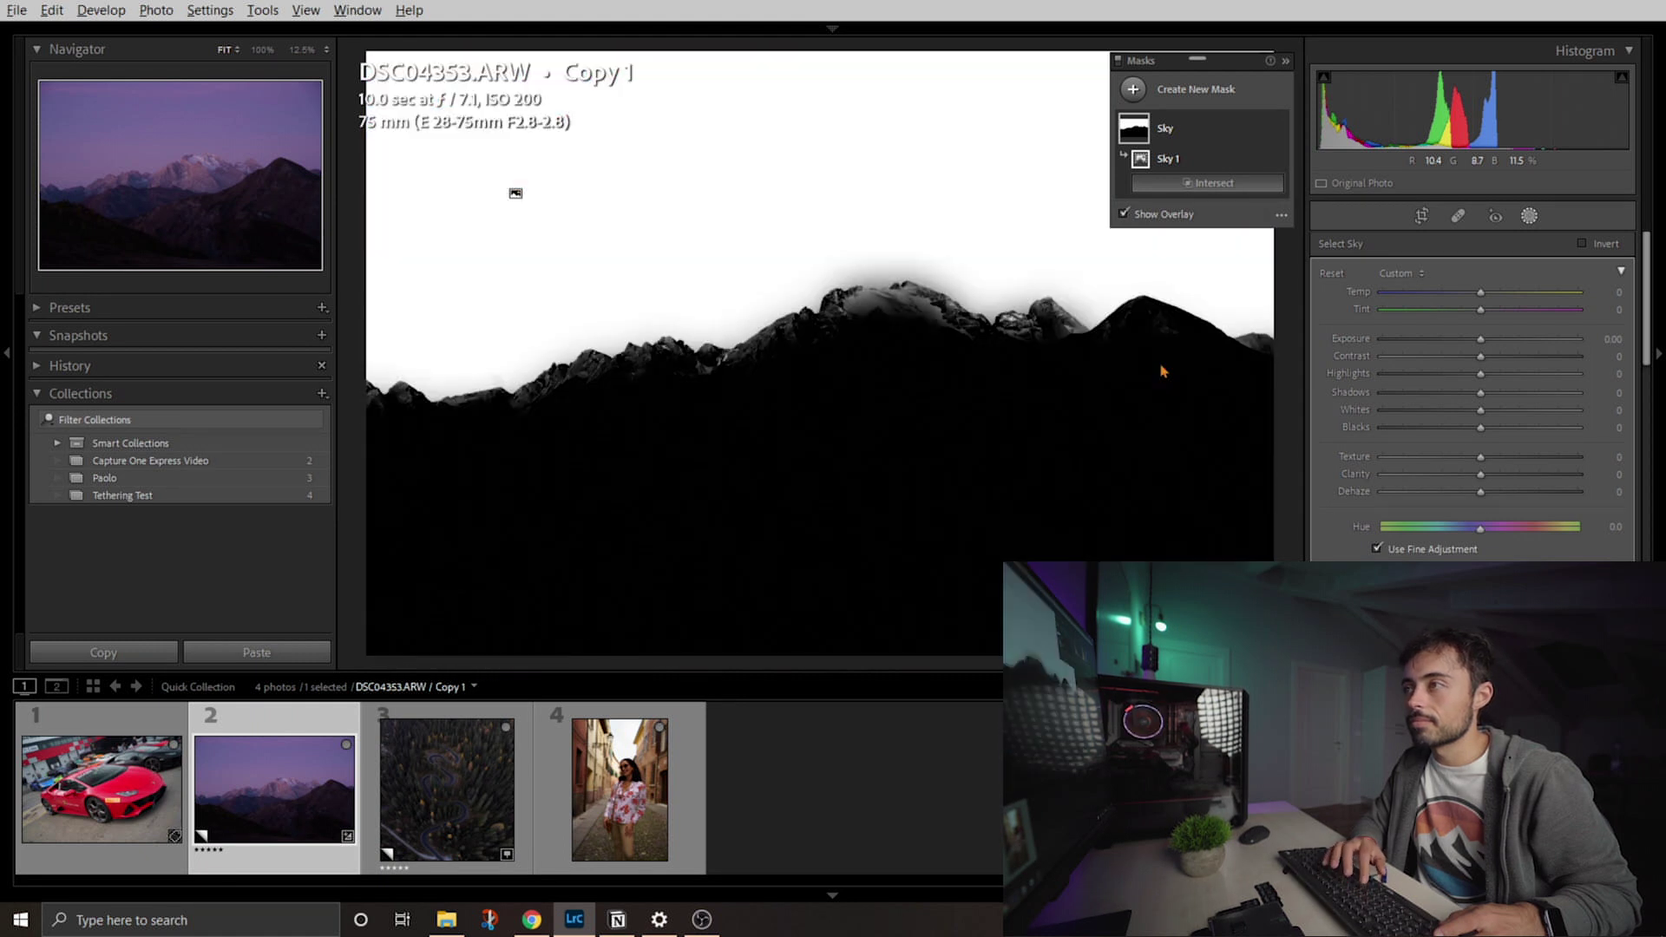
{"action": "key", "text": "alt+o"}
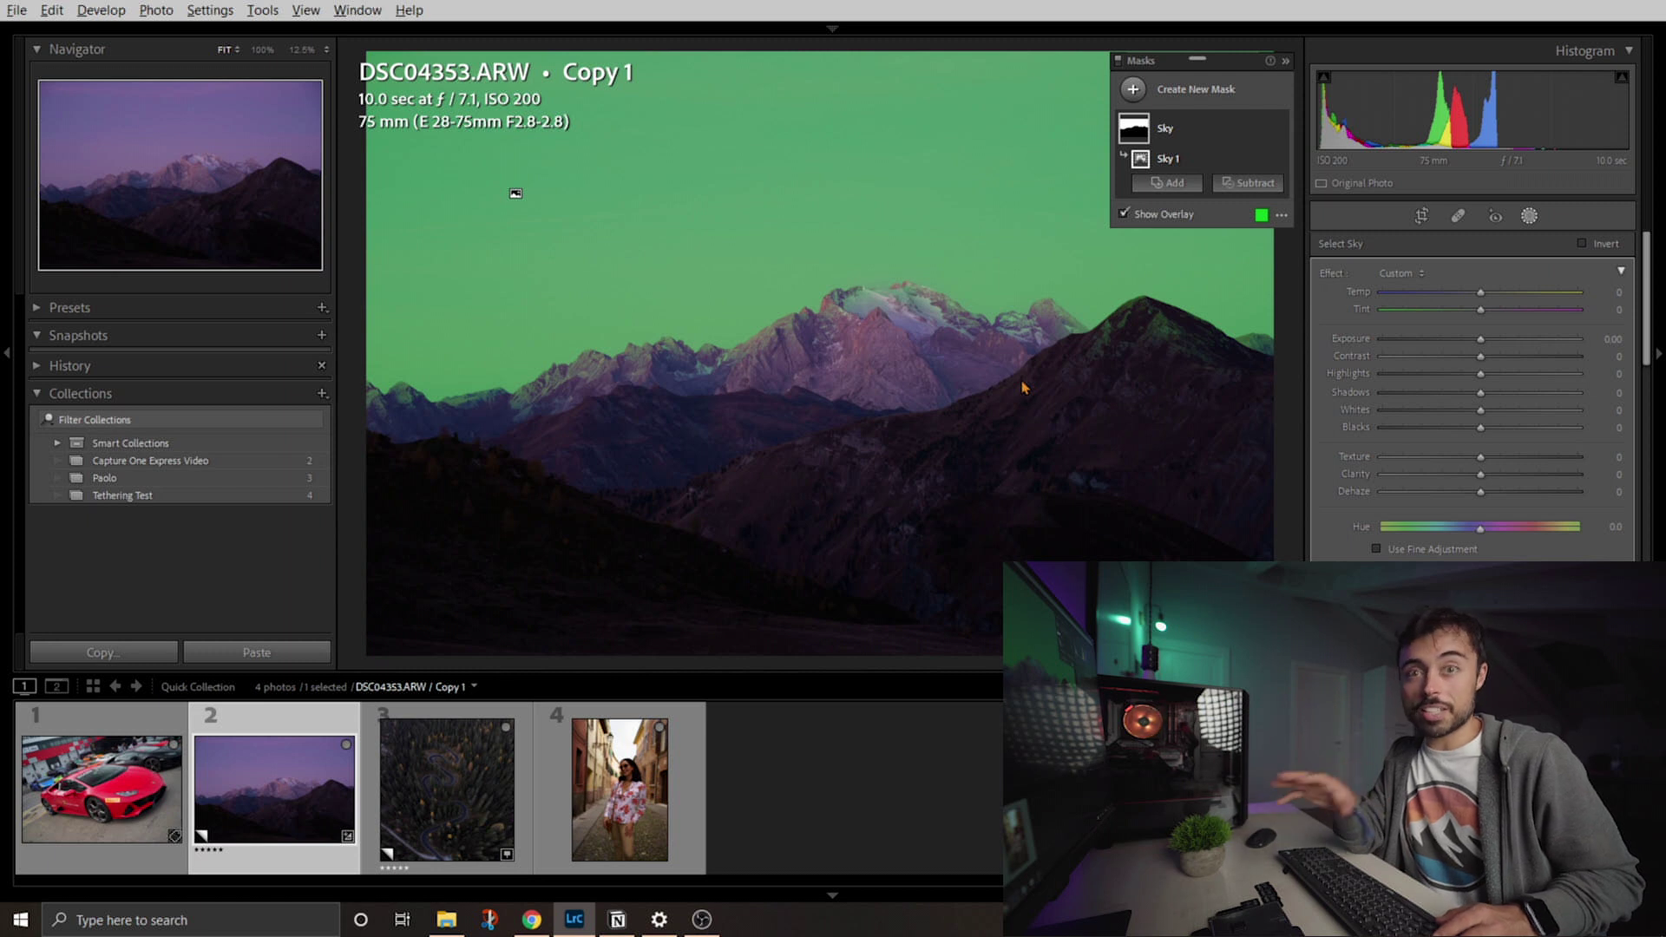
- Create a Brush mask with a brush size of about 32, painting around the snowy peak and erasing the centre
{"action": "left_click", "coordinate": [1528, 221]}
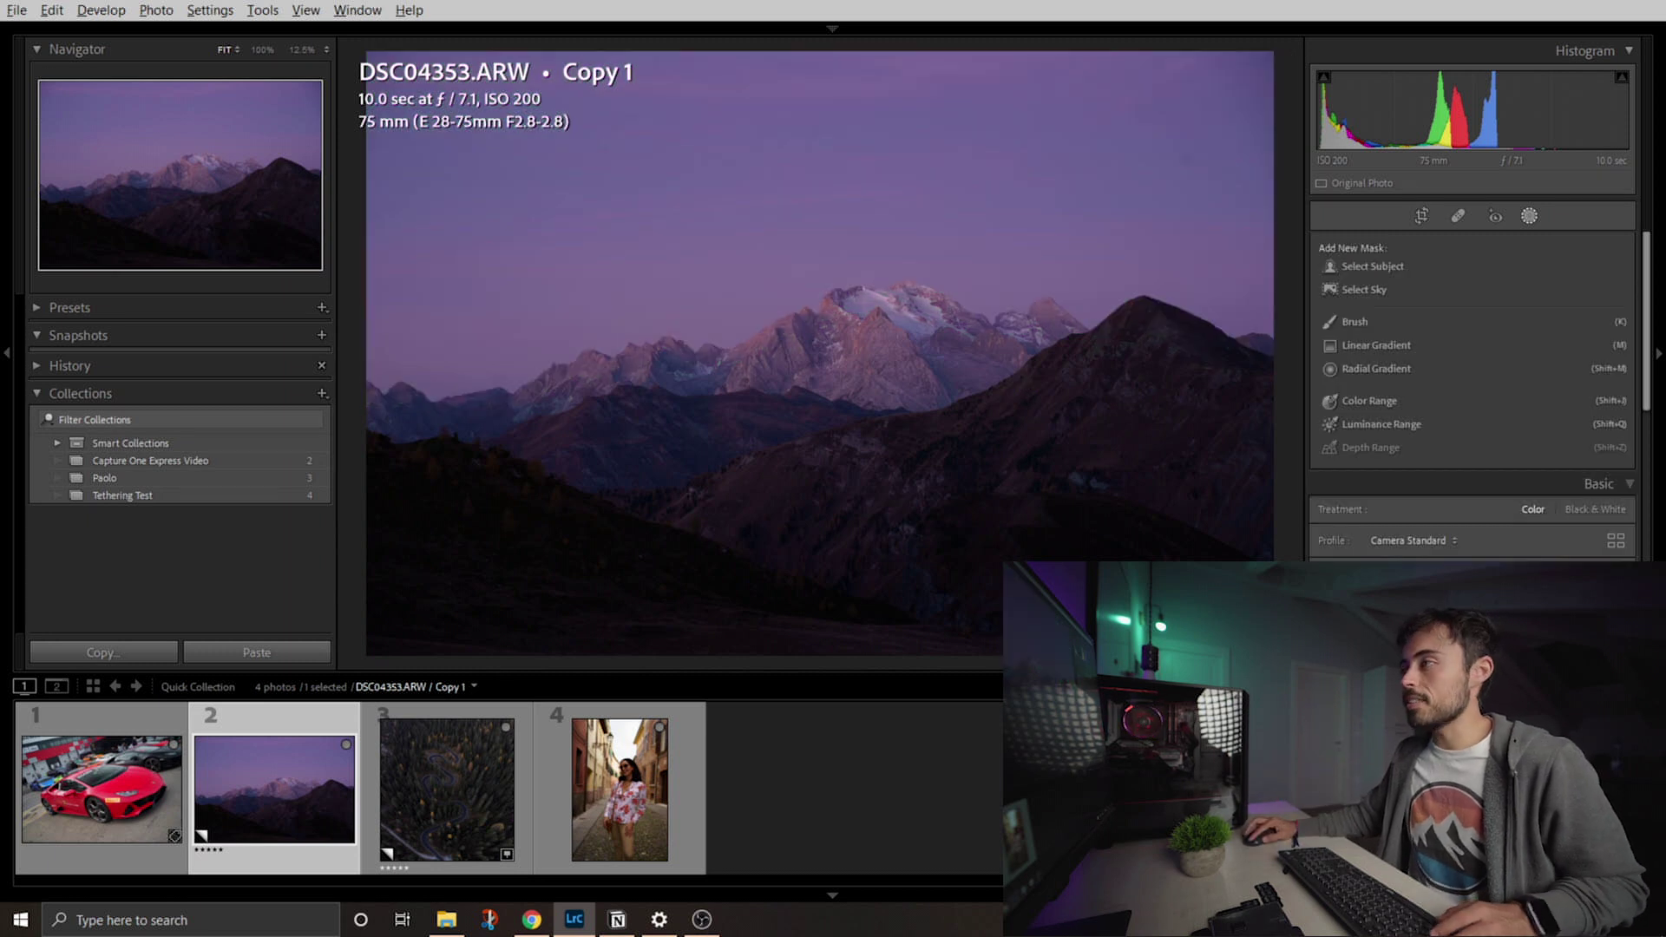
{"action": "left_click", "coordinate": [1529, 221]}
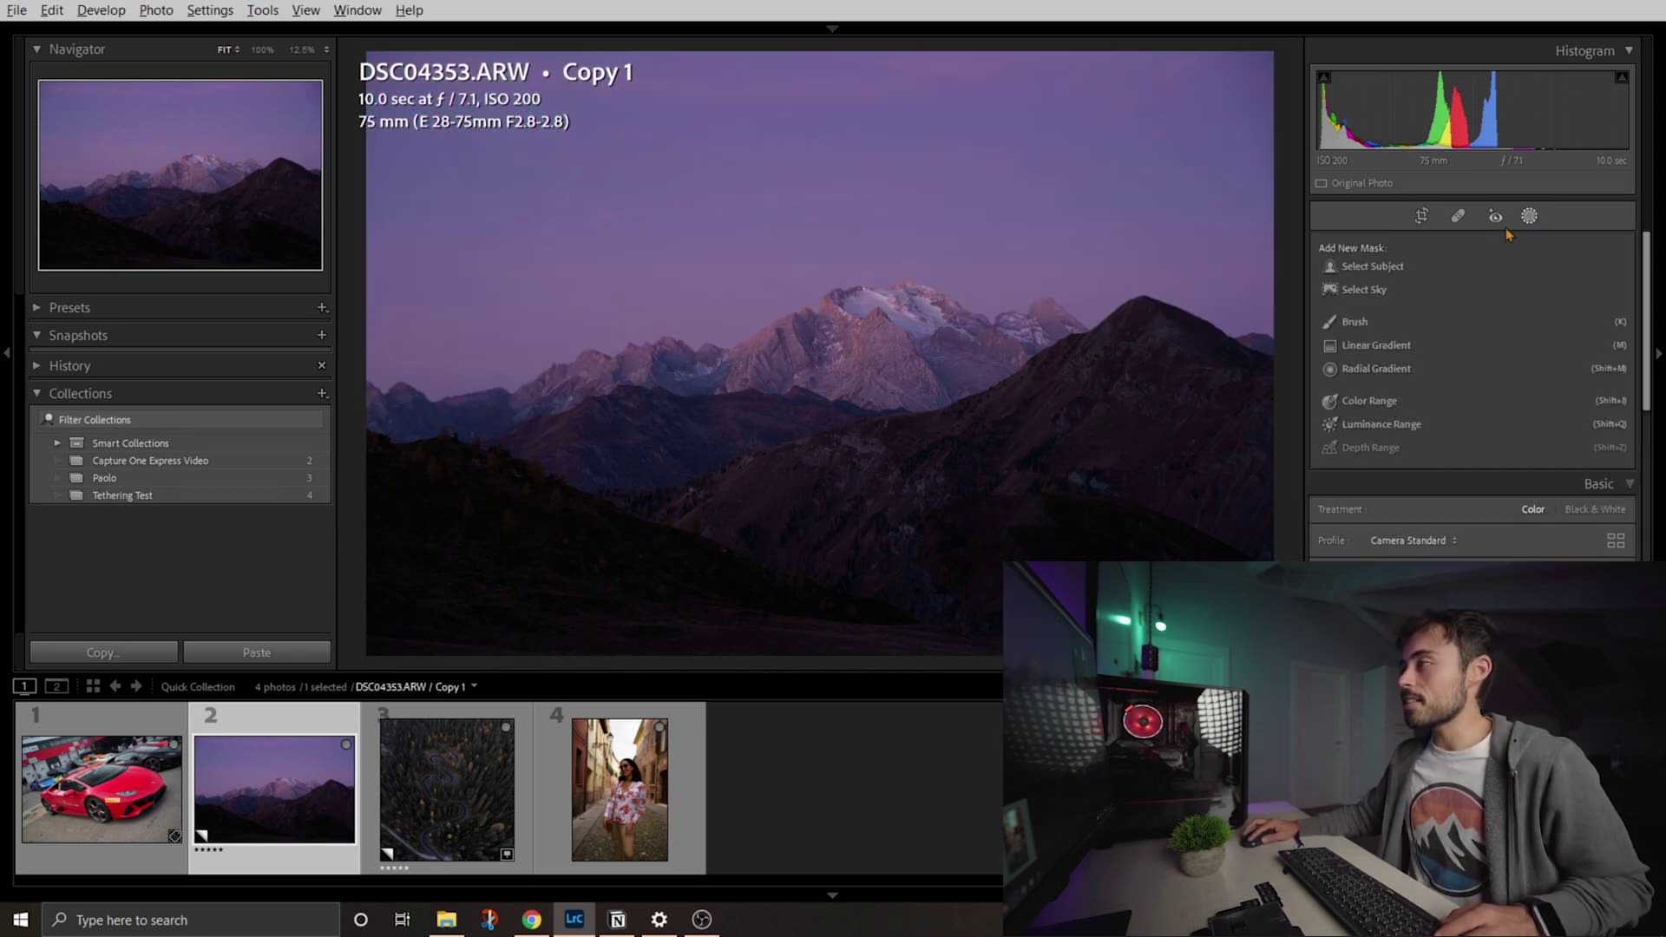
{"action": "left_click", "coordinate": [1367, 323]}
{"action": "scroll", "coordinate": [867, 346], "scroll_direction": "up", "scroll_amount": 3}
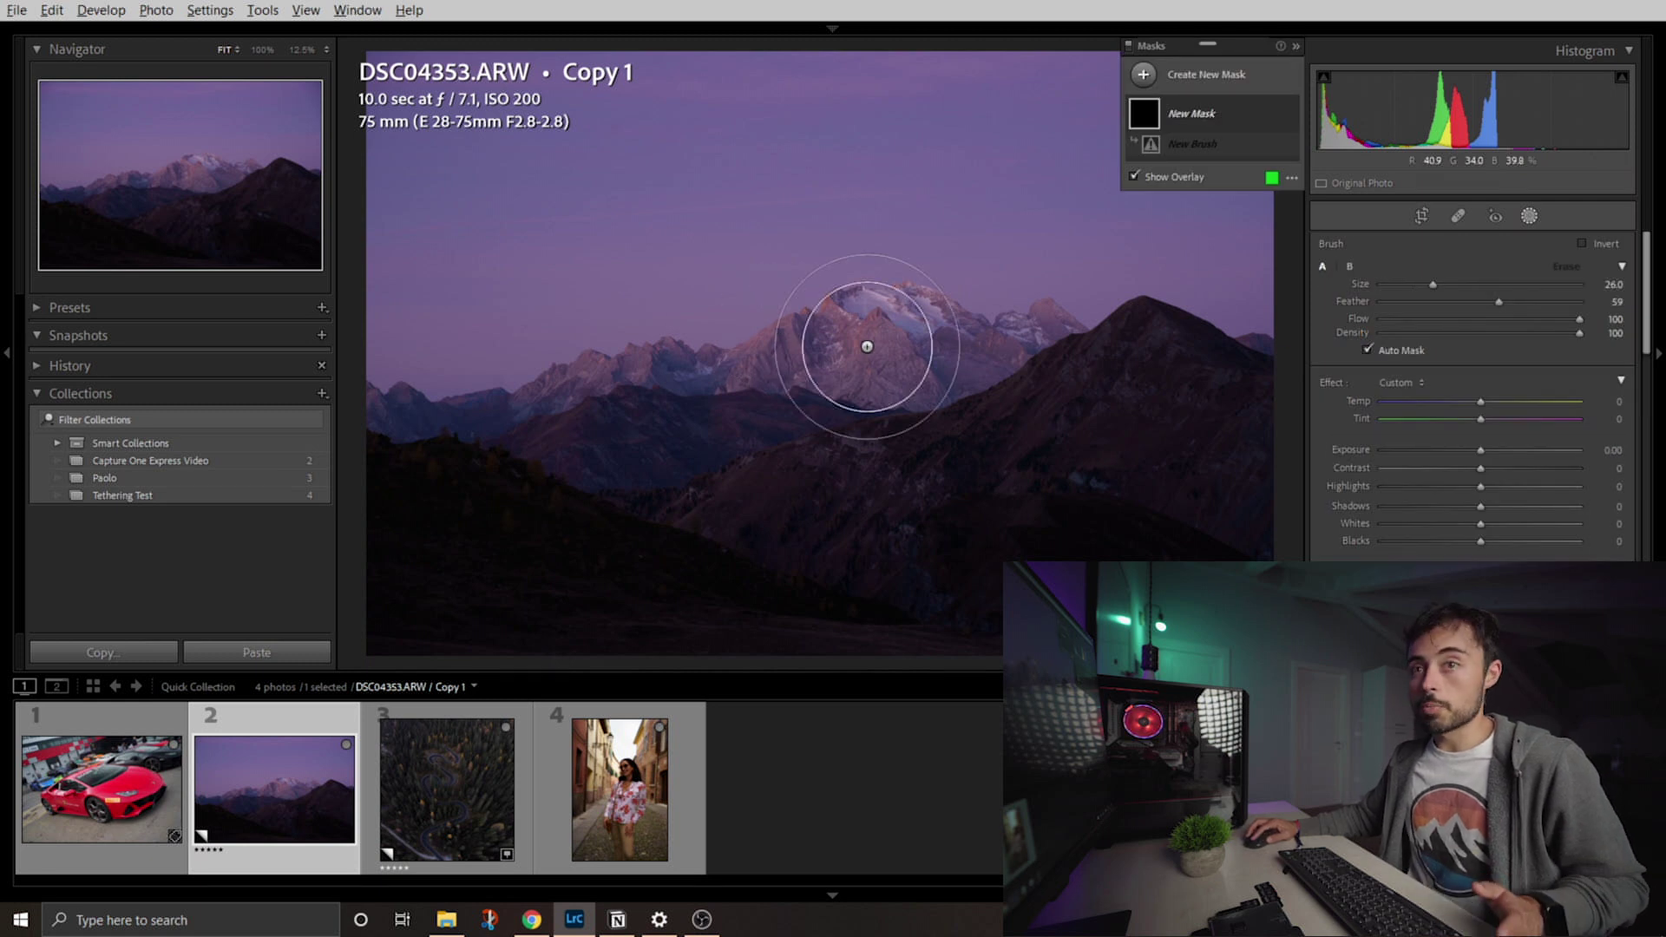
{"action": "scroll", "coordinate": [751, 324], "scroll_direction": "up", "scroll_amount": 3}
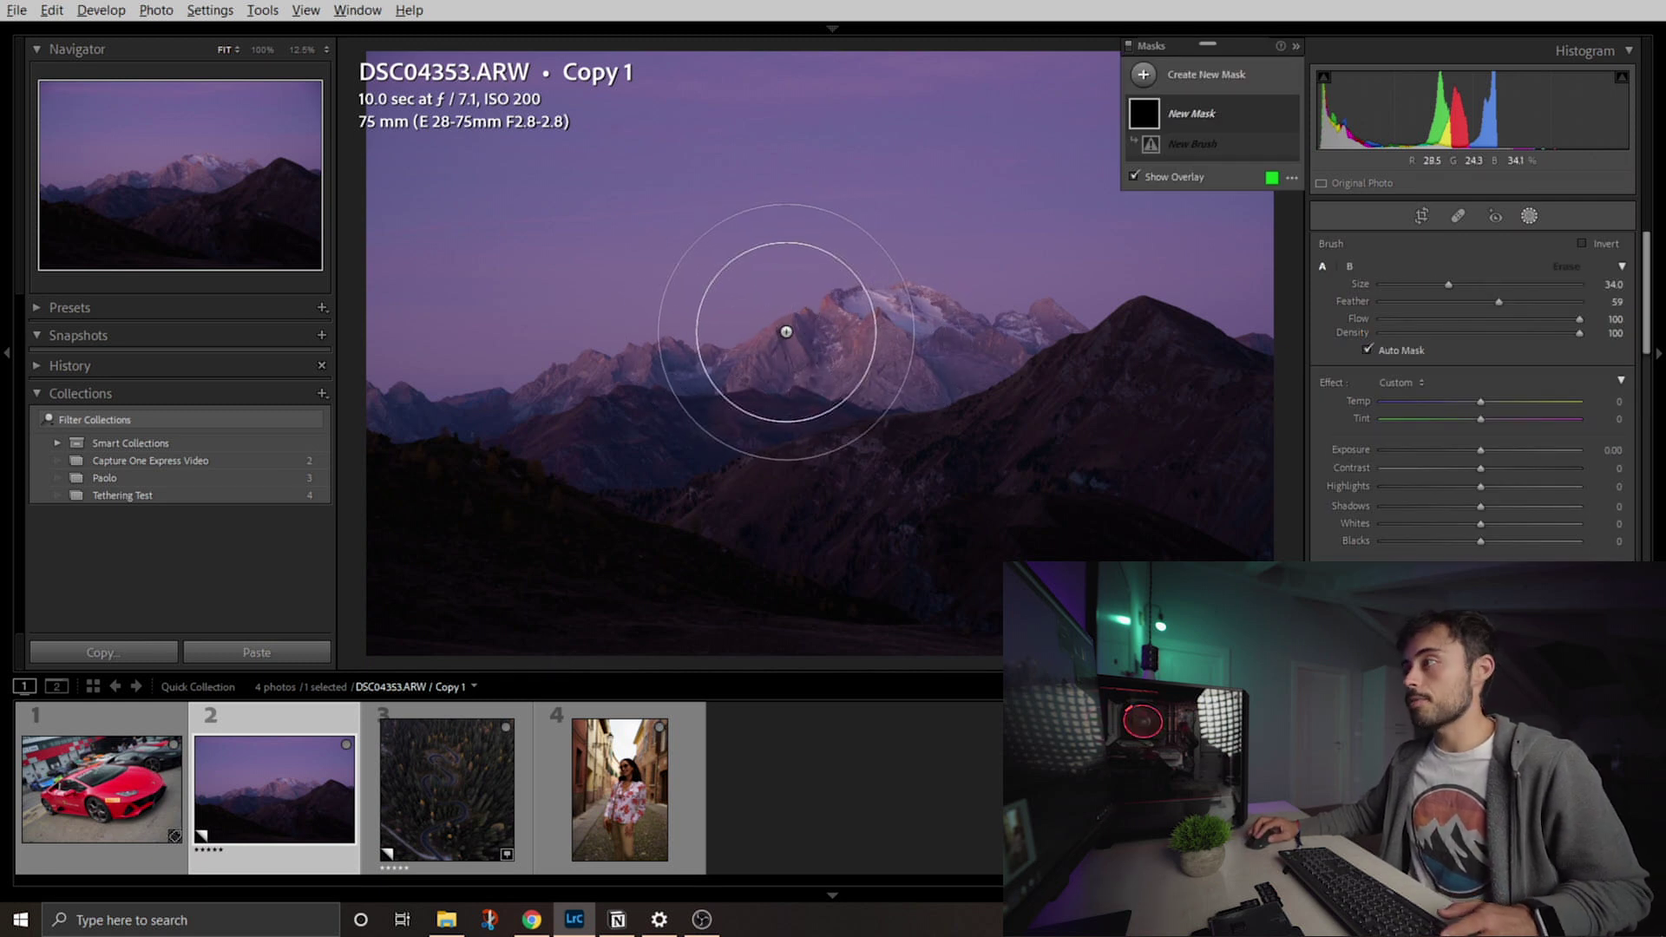
{"action": "scroll", "coordinate": [1049, 342], "scroll_direction": "down", "scroll_amount": 1}
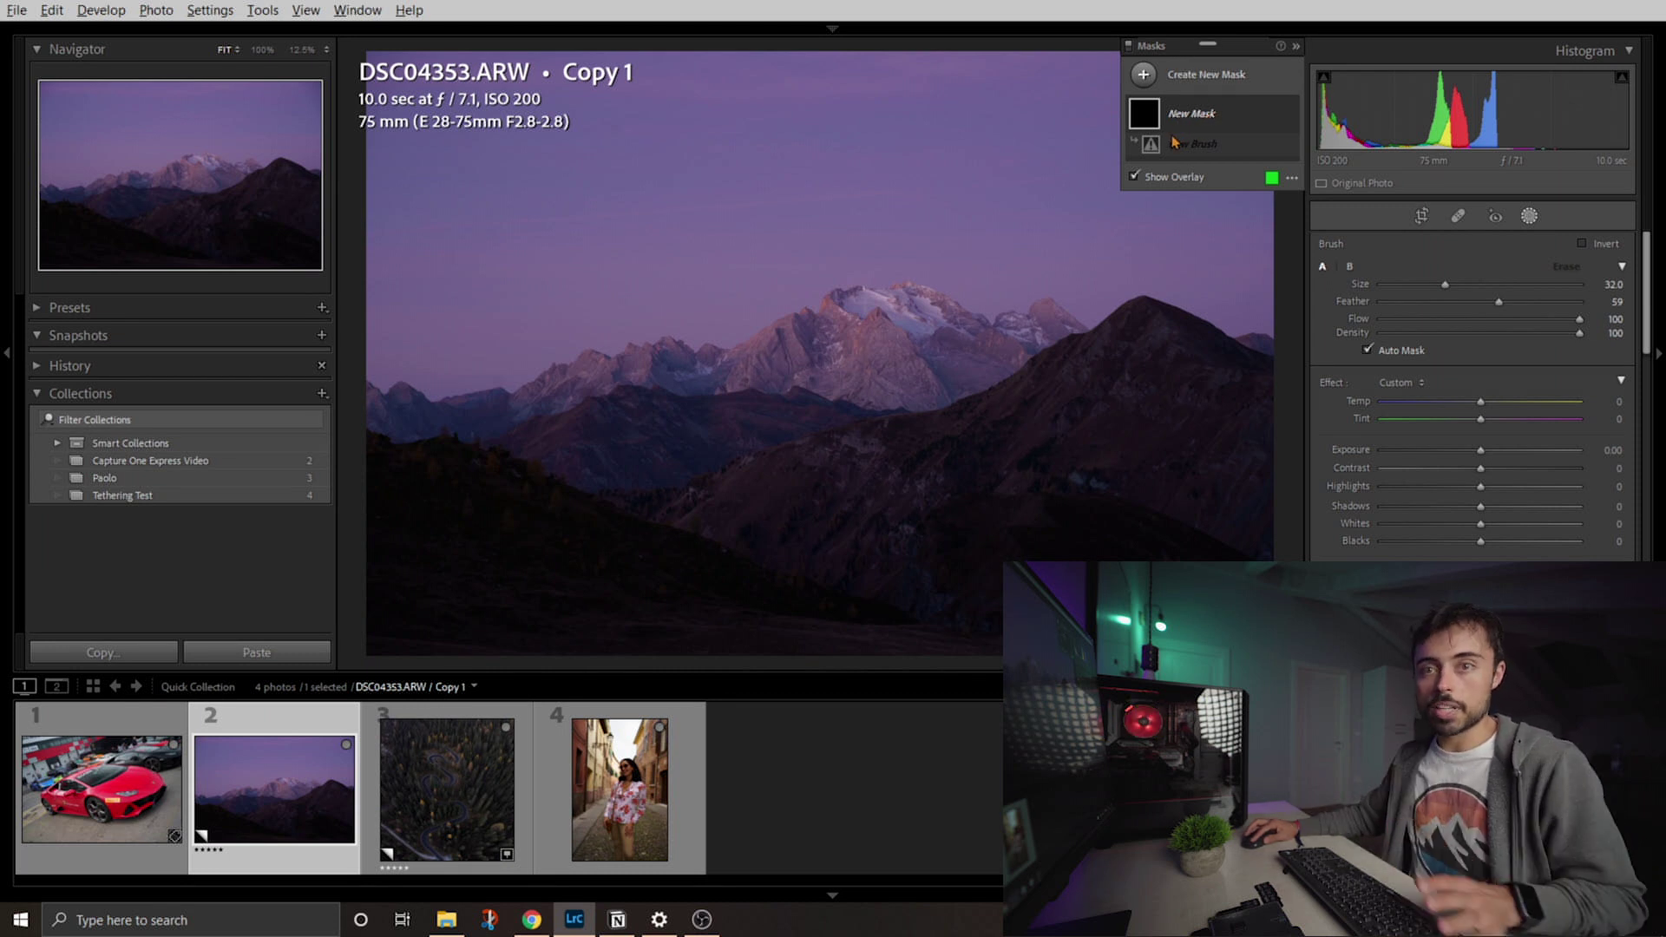
{"action": "mouse_move", "coordinate": [818, 268]}
{"action": "left_mouse_down"}
{"action": "mouse_move", "coordinate": [753, 306]}
{"action": "mouse_move", "coordinate": [1001, 387]}
{"action": "mouse_move", "coordinate": [928, 413]}
{"action": "mouse_move", "coordinate": [858, 379]}
{"action": "mouse_move", "coordinate": [890, 410]}
{"action": "mouse_move", "coordinate": [777, 370]}
{"action": "mouse_move", "coordinate": [942, 368]}
{"action": "mouse_move", "coordinate": [986, 411]}
{"action": "mouse_move", "coordinate": [920, 346]}
{"action": "mouse_move", "coordinate": [884, 341]}
{"action": "mouse_move", "coordinate": [977, 417]}
{"action": "mouse_move", "coordinate": [951, 436]}
{"action": "mouse_move", "coordinate": [857, 395]}
{"action": "left_mouse_up"}
{"action": "key", "text": "alt"}
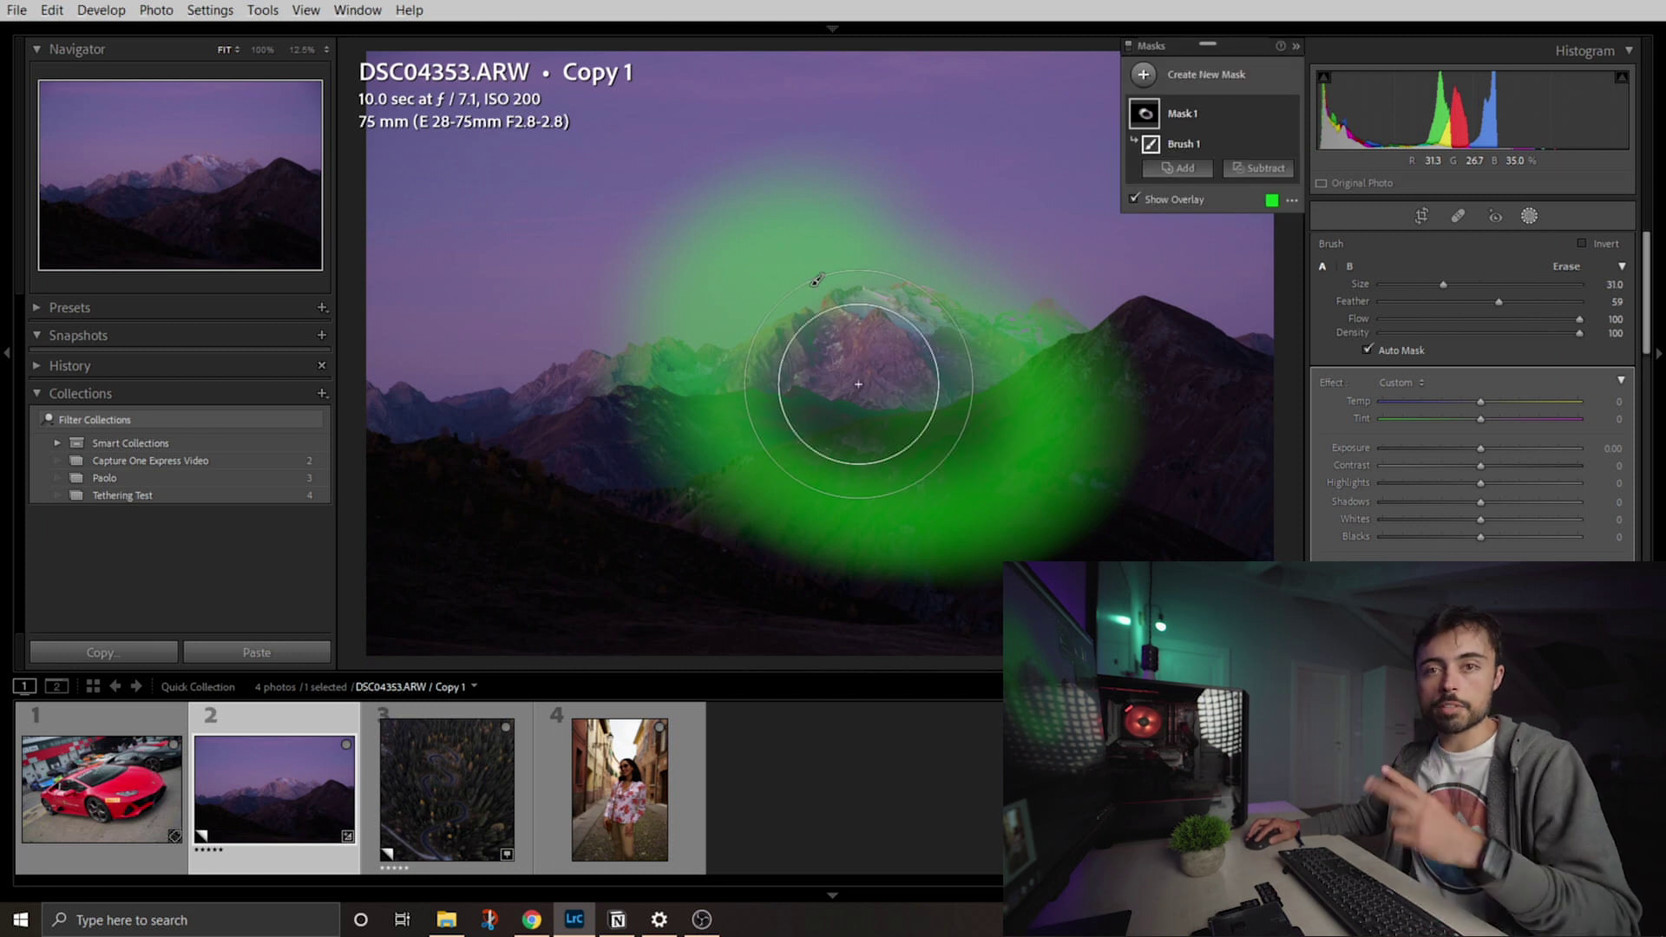
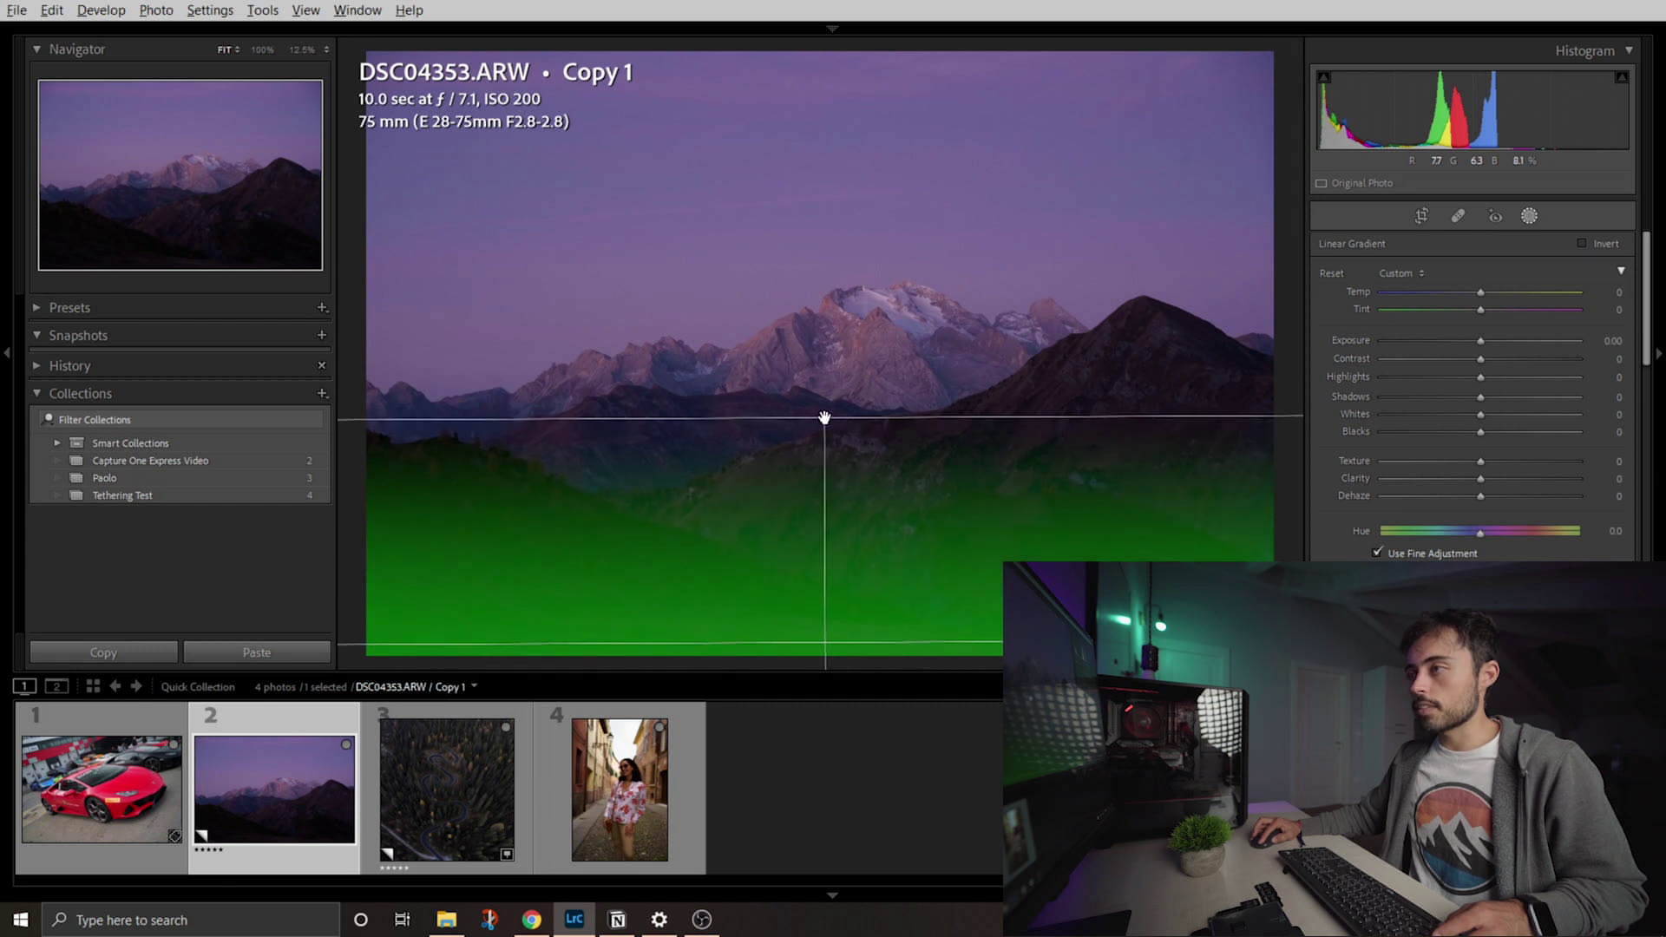
- Delete the linear gradient that covers the foreground of the mountain photo
{"action": "left_click_drag", "start_coordinate": [1485, 349], "coordinate": [1455, 356]}
{"action": "key", "text": "Delete"}
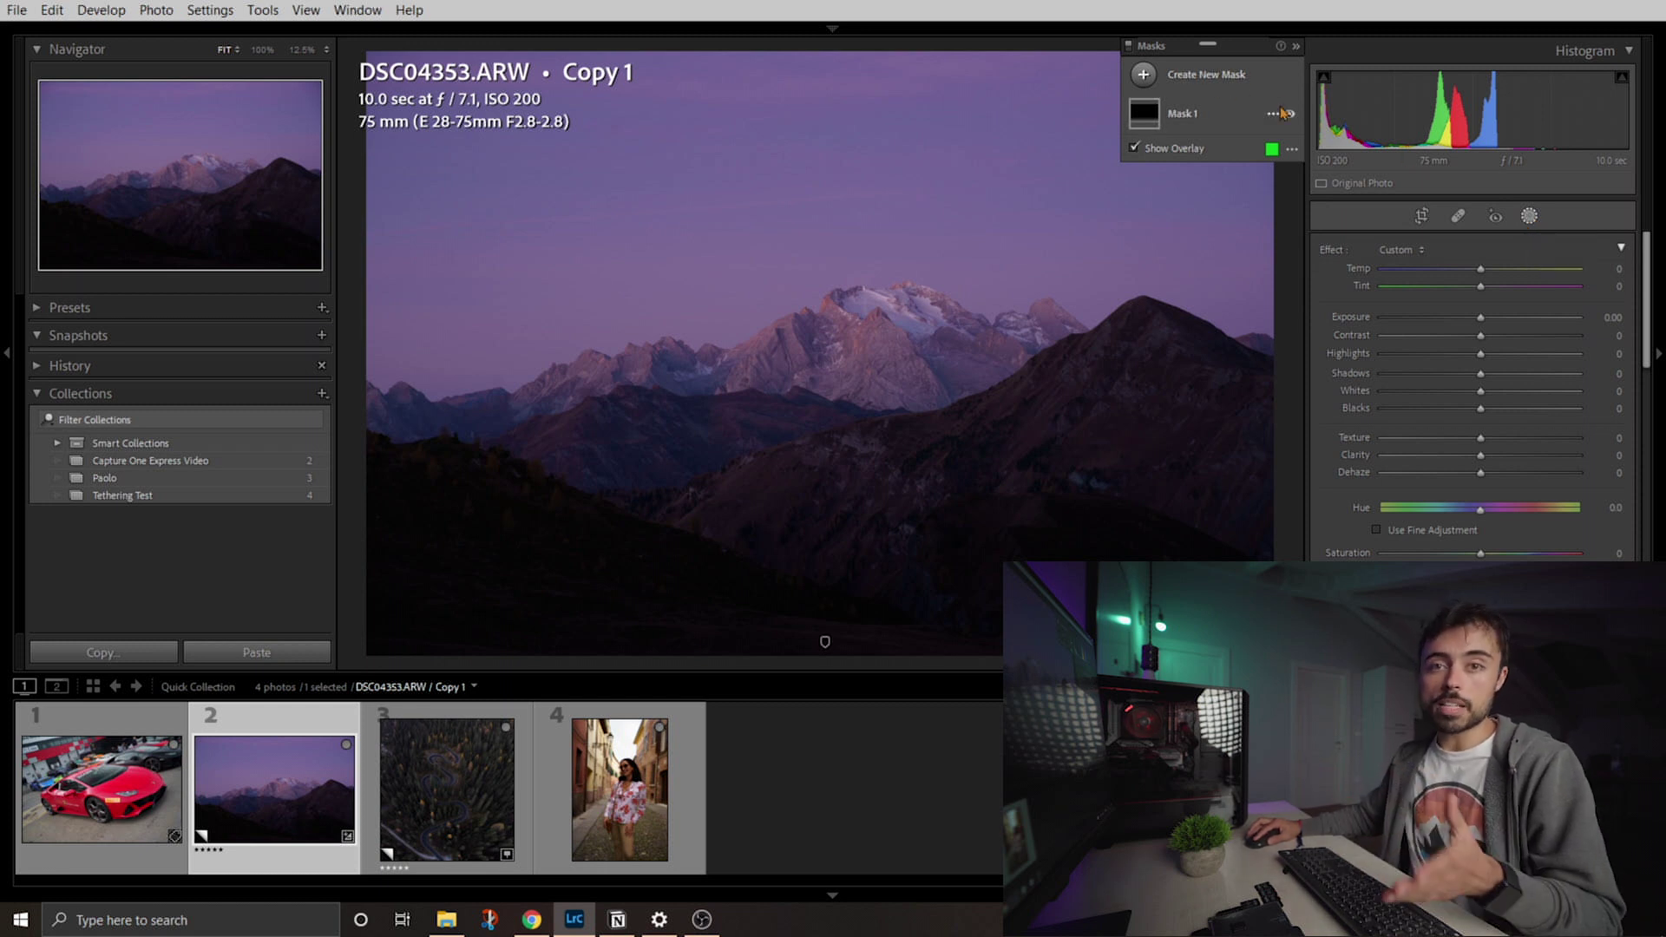
- Create a Radial Gradient mask centred on the snowy peak, with its circle spanning nearly the photo's full height
{"action": "left_click", "coordinate": [1202, 76]}
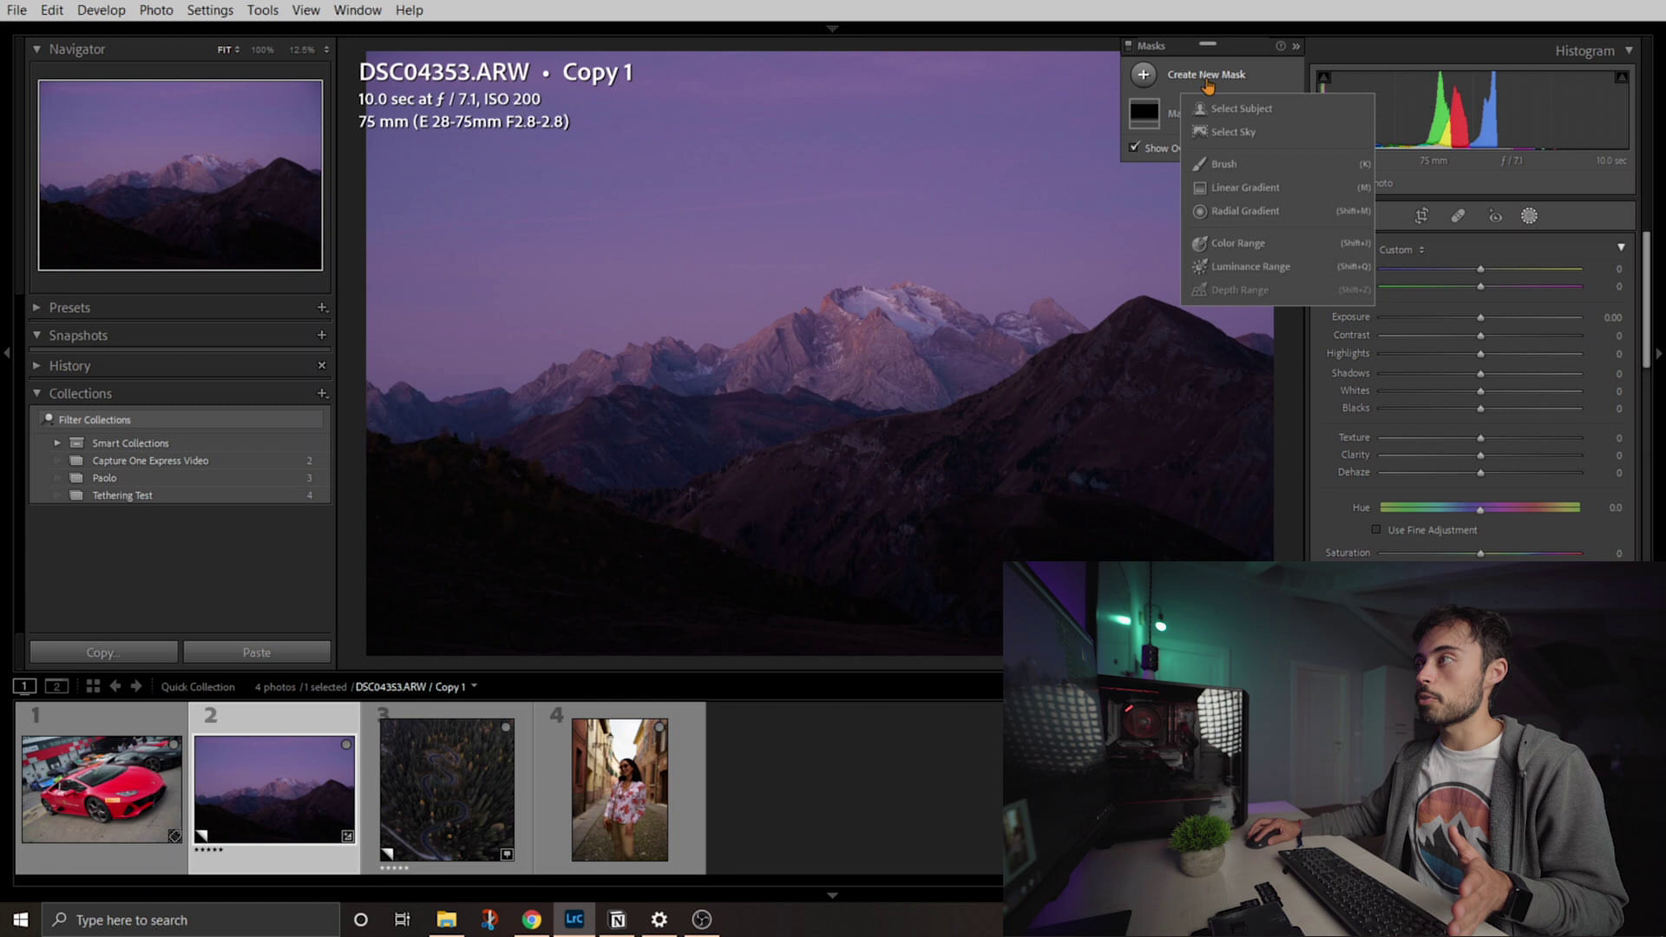
{"action": "left_click", "coordinate": [1246, 213]}
{"action": "left_click_drag", "start_coordinate": [822, 315], "coordinate": [994, 486]}
{"action": "left_click_drag", "start_coordinate": [1120, 616], "coordinate": [1145, 594]}
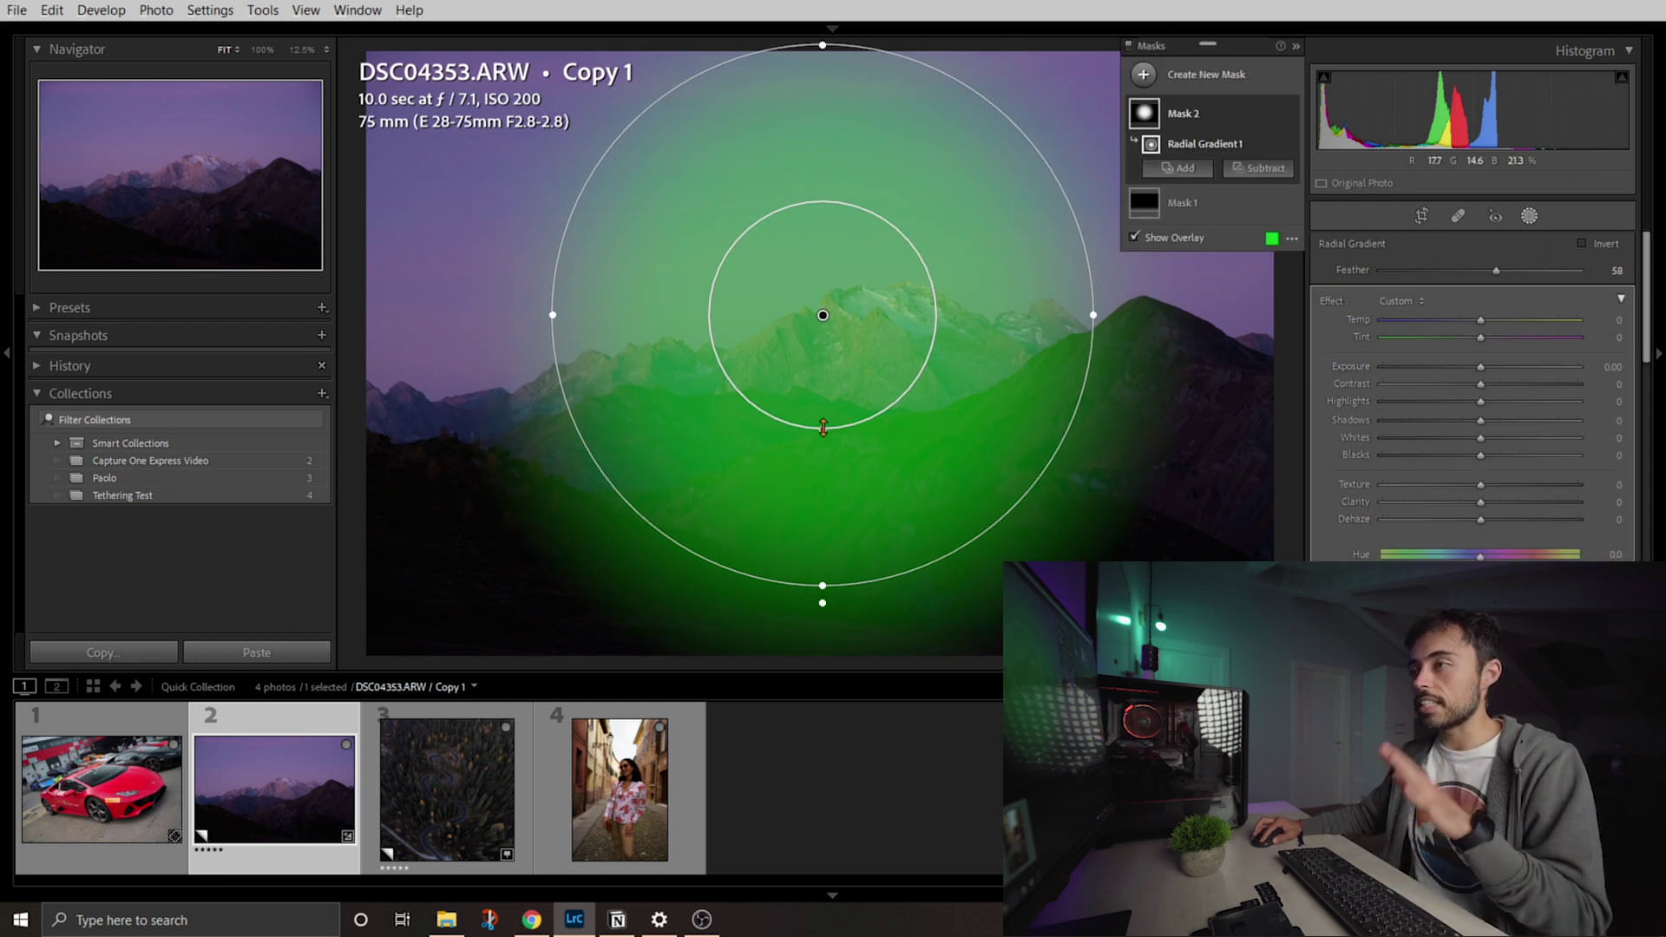
- Adjust the radial gradient's feather with its inner circle and the Feather setting, trying 57 and 100 and ending at 87
{"action": "mouse_move", "coordinate": [824, 427]}
{"action": "left_mouse_down"}
{"action": "mouse_move", "coordinate": [821, 331]}
{"action": "mouse_move", "coordinate": [812, 413]}
{"action": "mouse_move", "coordinate": [840, 565]}
{"action": "mouse_move", "coordinate": [827, 432]}
{"action": "left_mouse_up"}
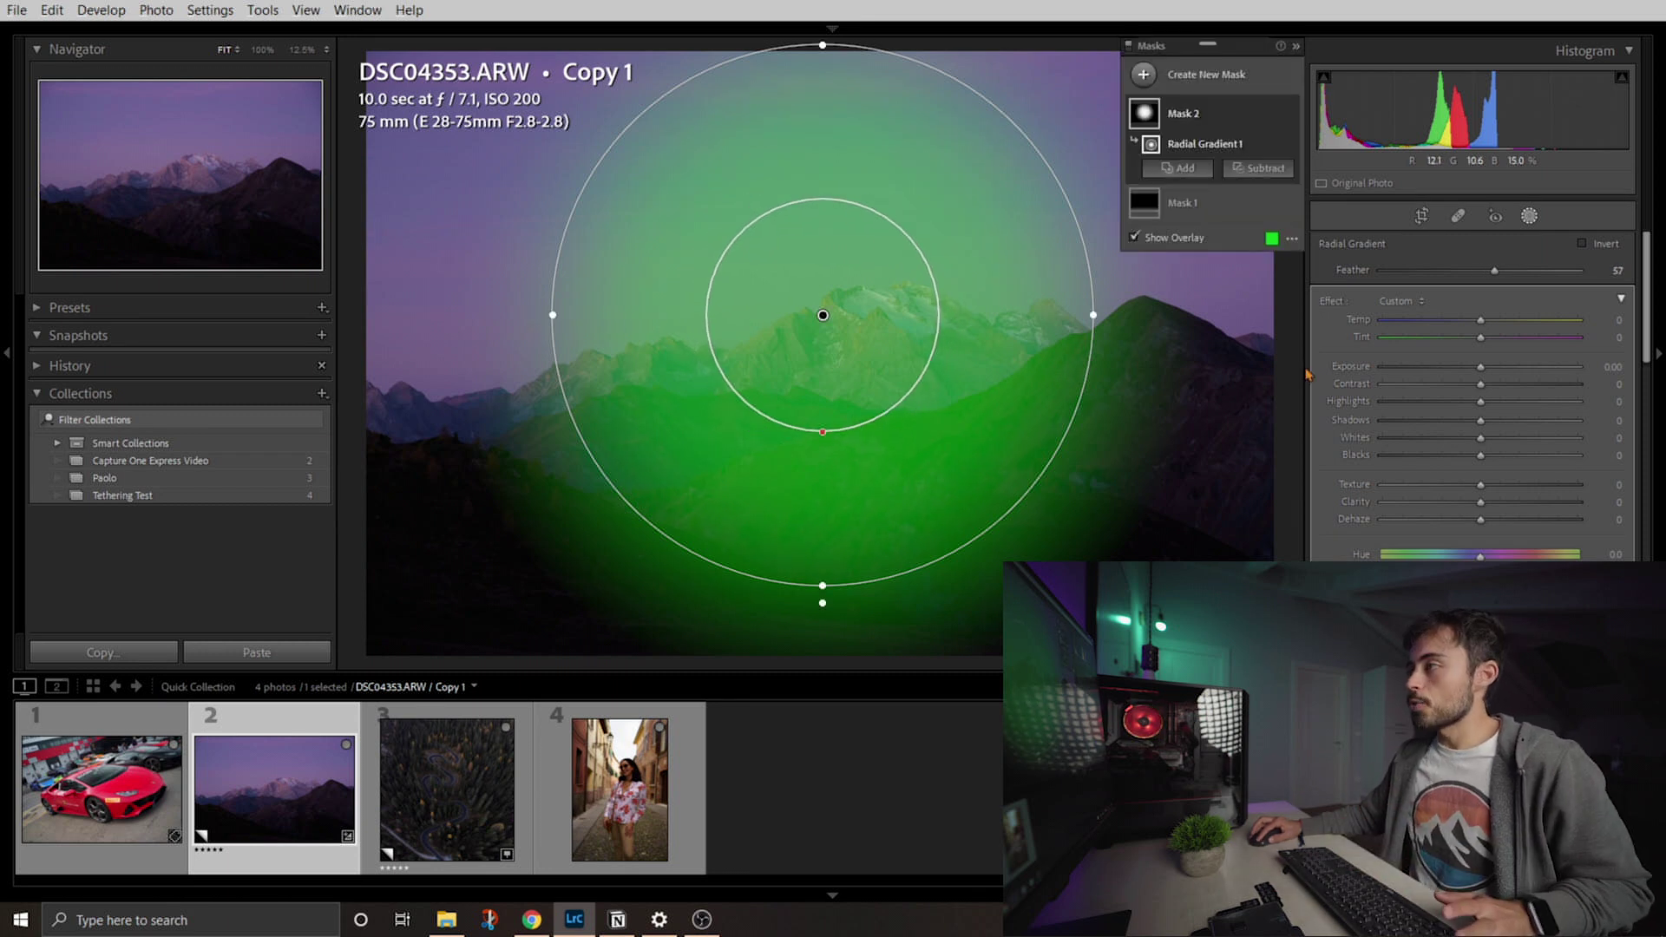
{"action": "left_click_drag", "start_coordinate": [1396, 290], "coordinate": [1593, 288]}
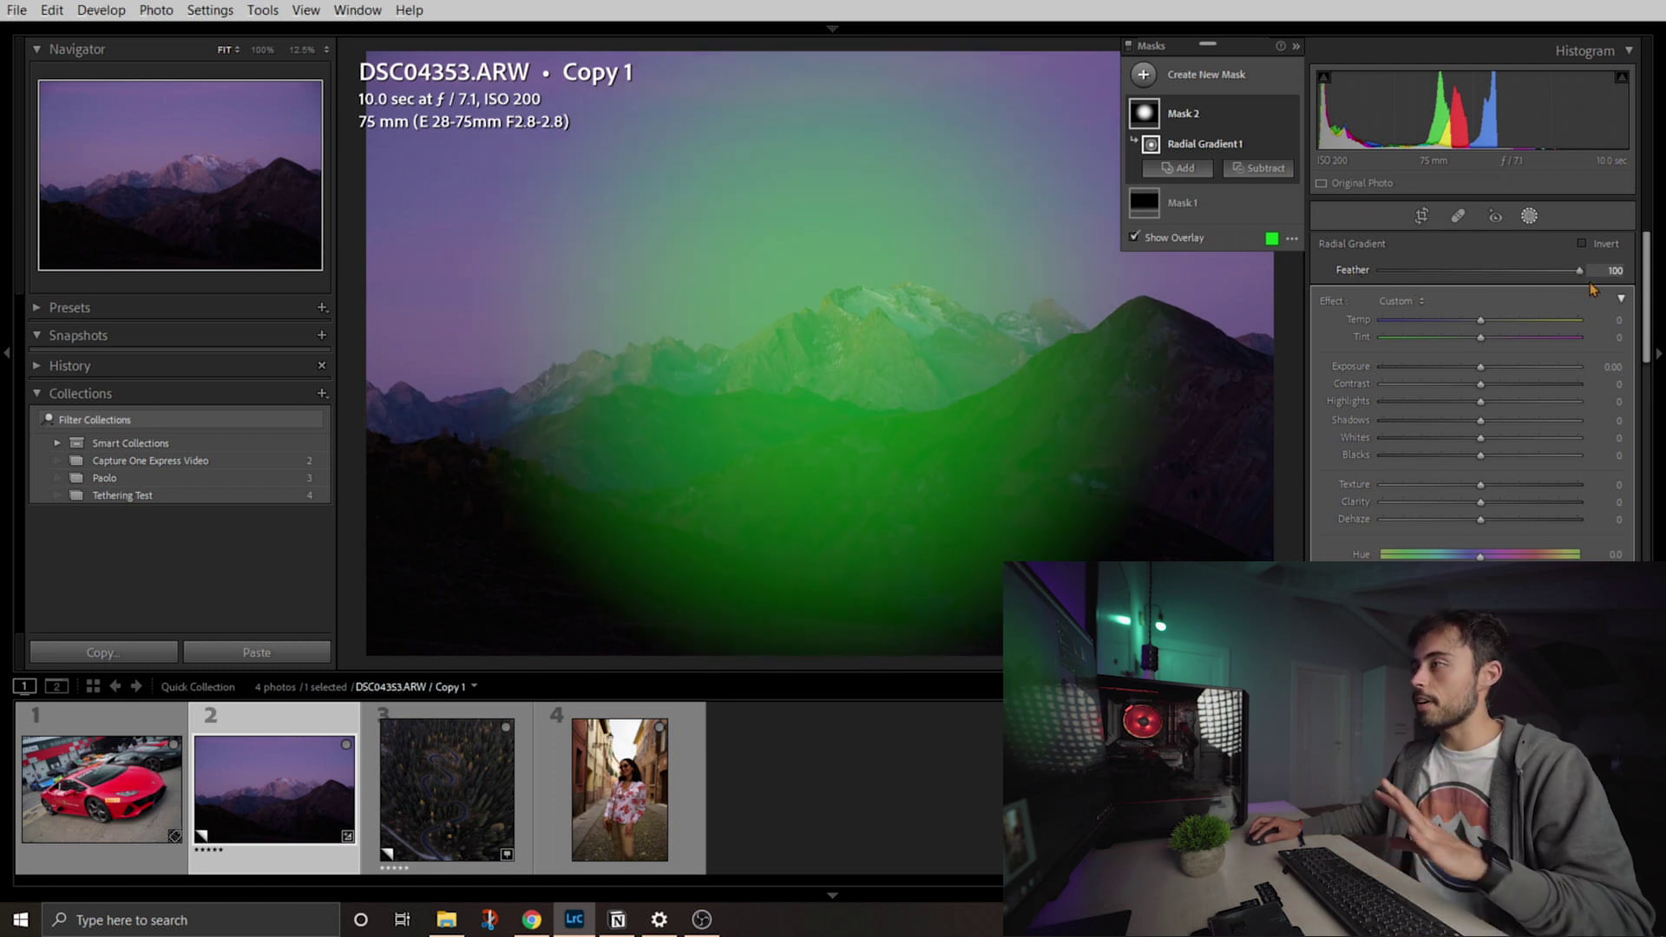
{"action": "left_click", "coordinate": [1484, 272]}
{"action": "left_click_drag", "start_coordinate": [820, 445], "coordinate": [822, 350]}
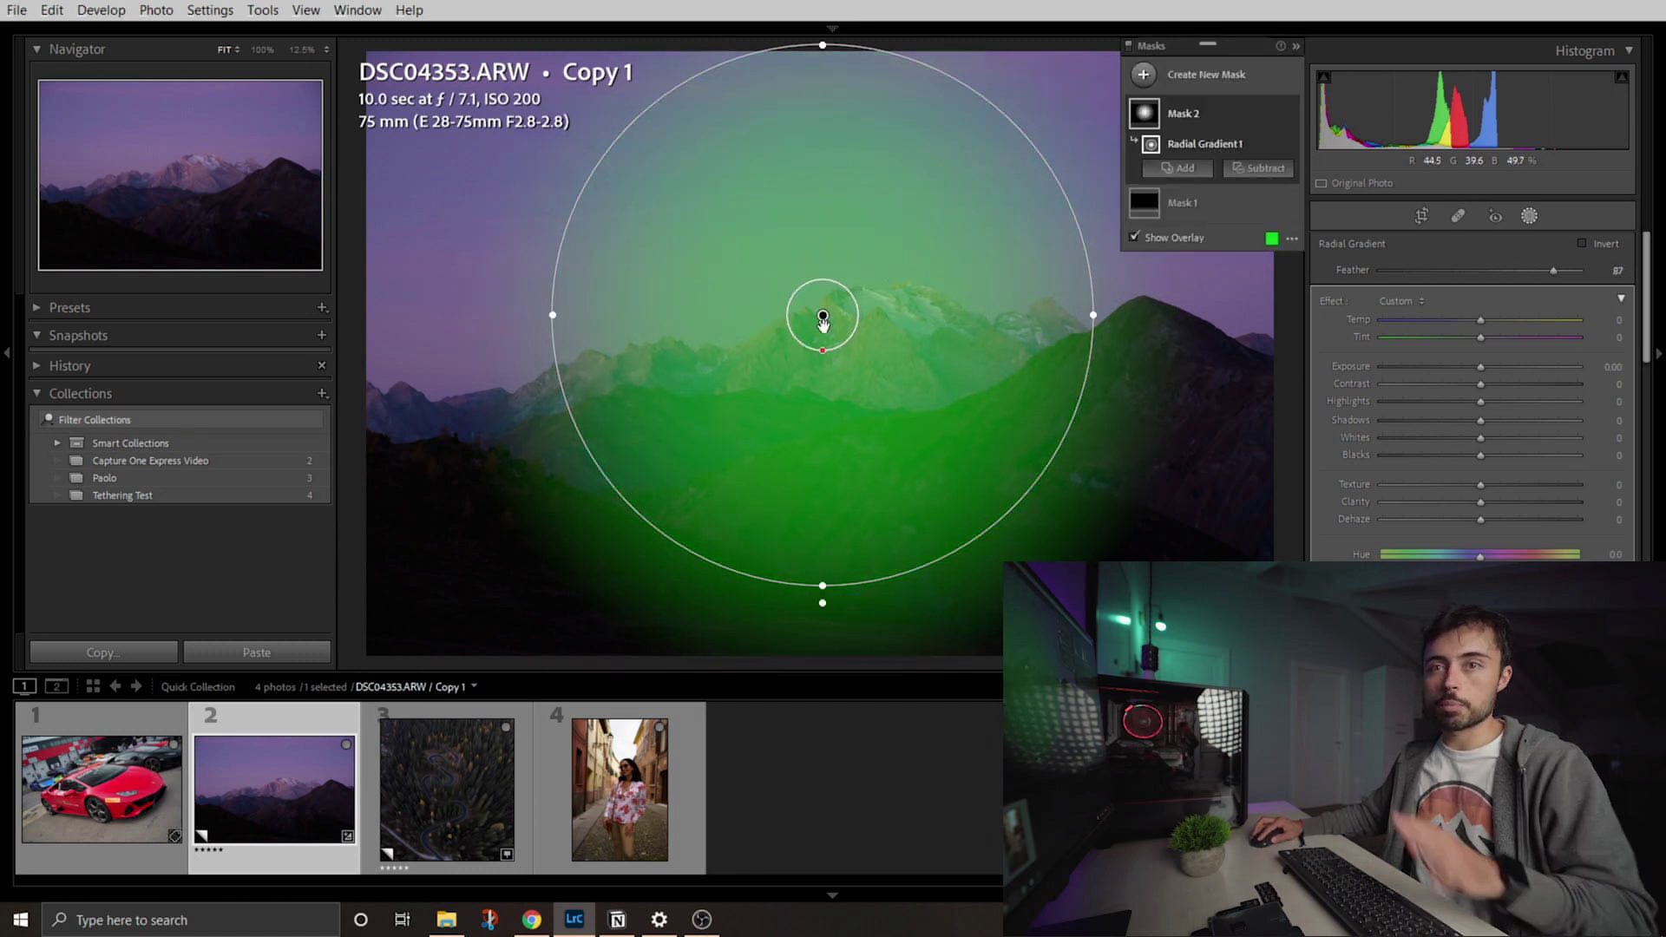
- Clear all masks from the mountain photo and open the street portrait DSC04847.ARW
{"action": "left_click", "coordinate": [1215, 139]}
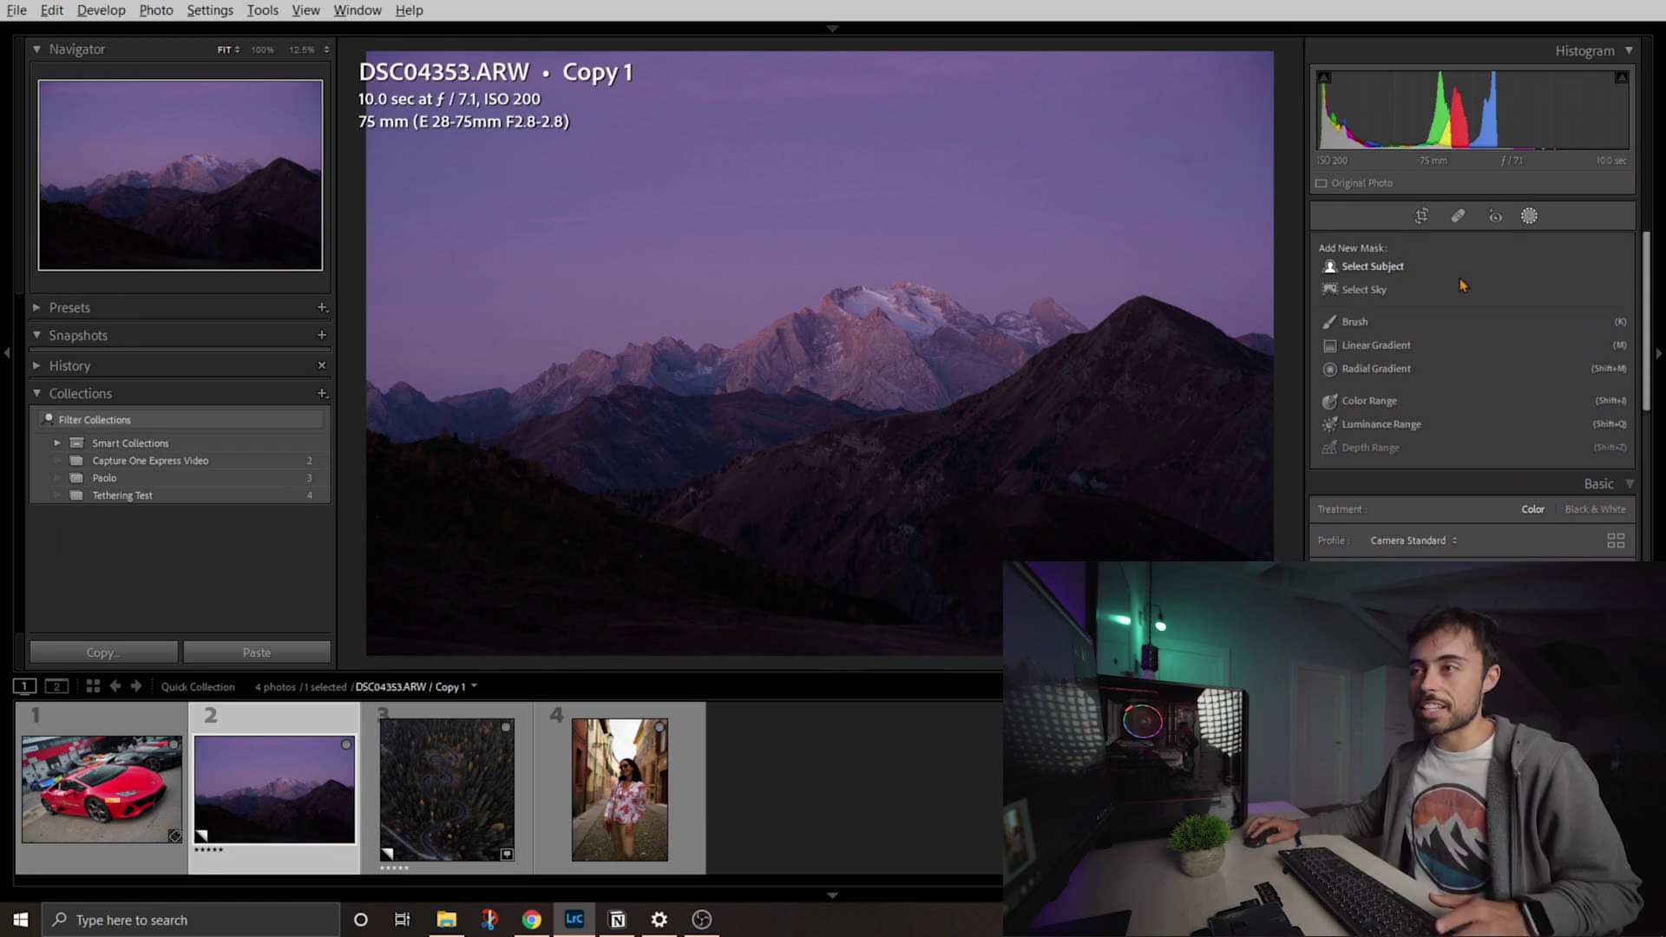
{"action": "key", "text": "Right"}
{"action": "key", "text": "Right"}
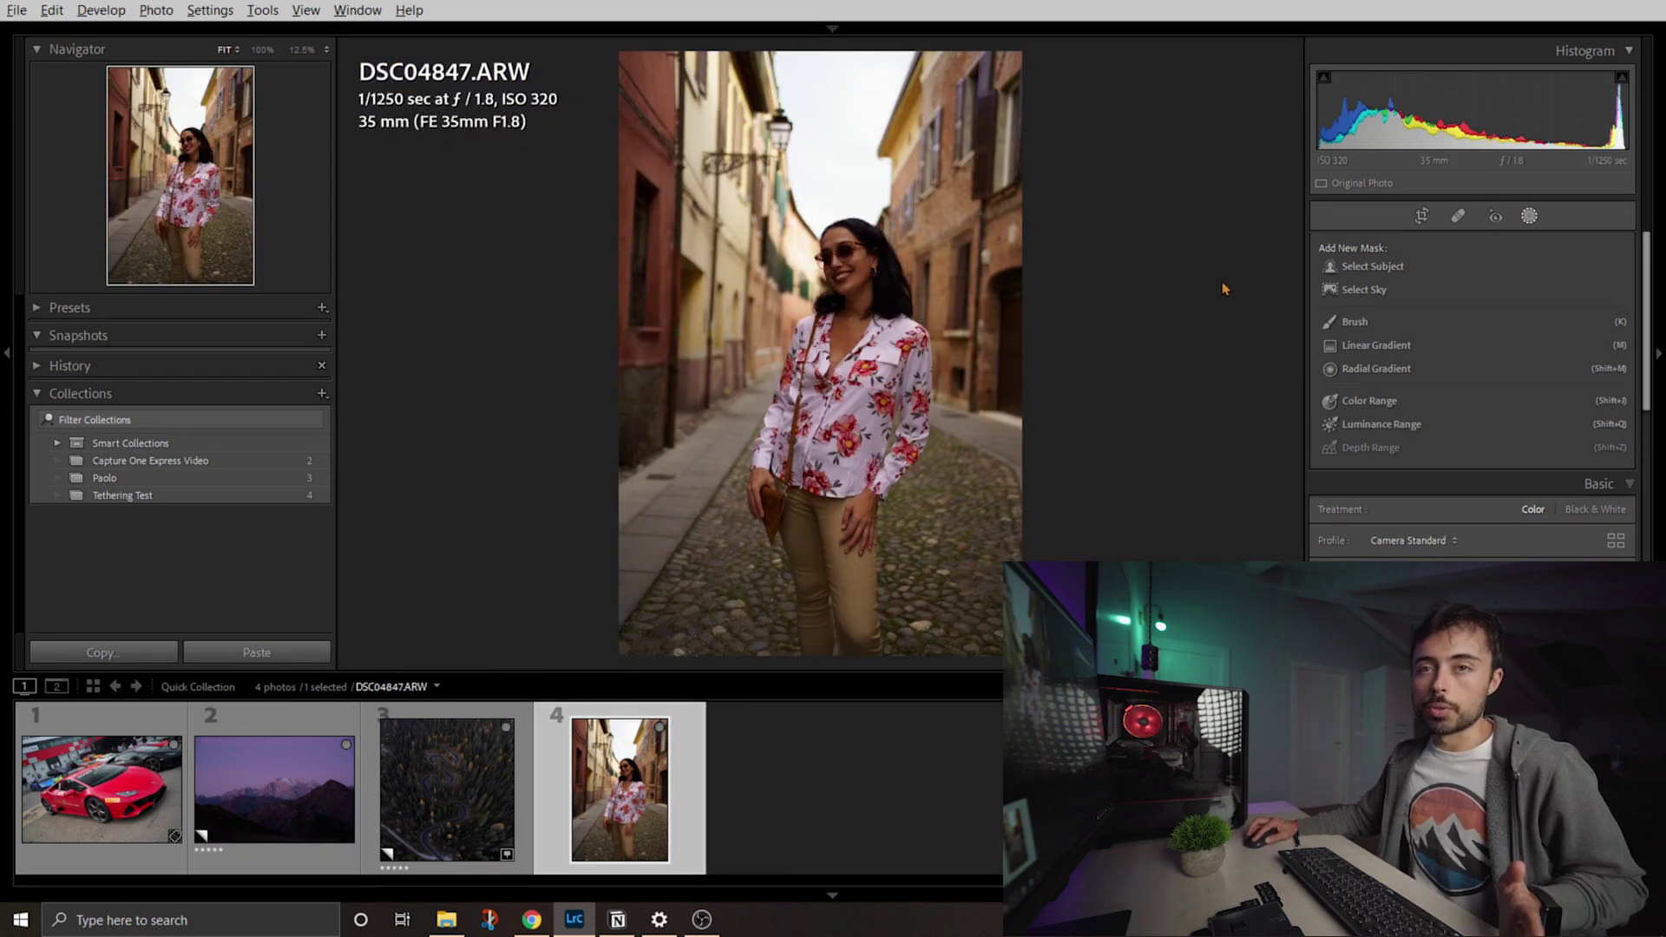
- Create a Select Subject mask on the street portrait, and try Select Subject on the mountain photo
{"action": "left_click", "coordinate": [1388, 270]}
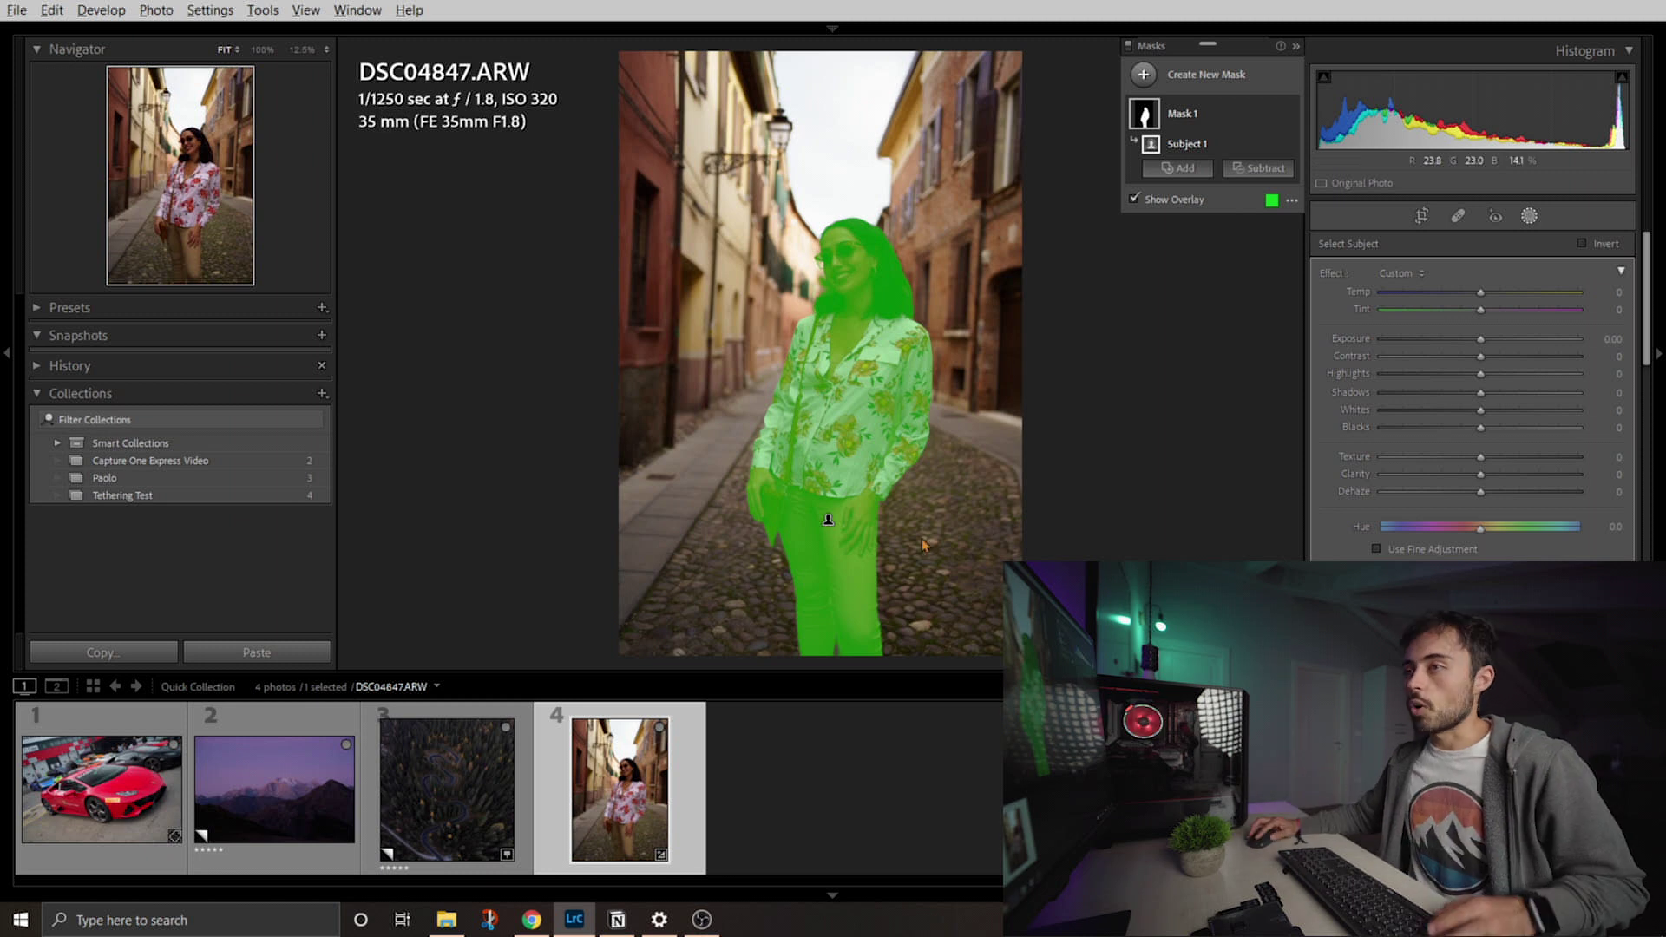
{"action": "left_click", "coordinate": [336, 788]}
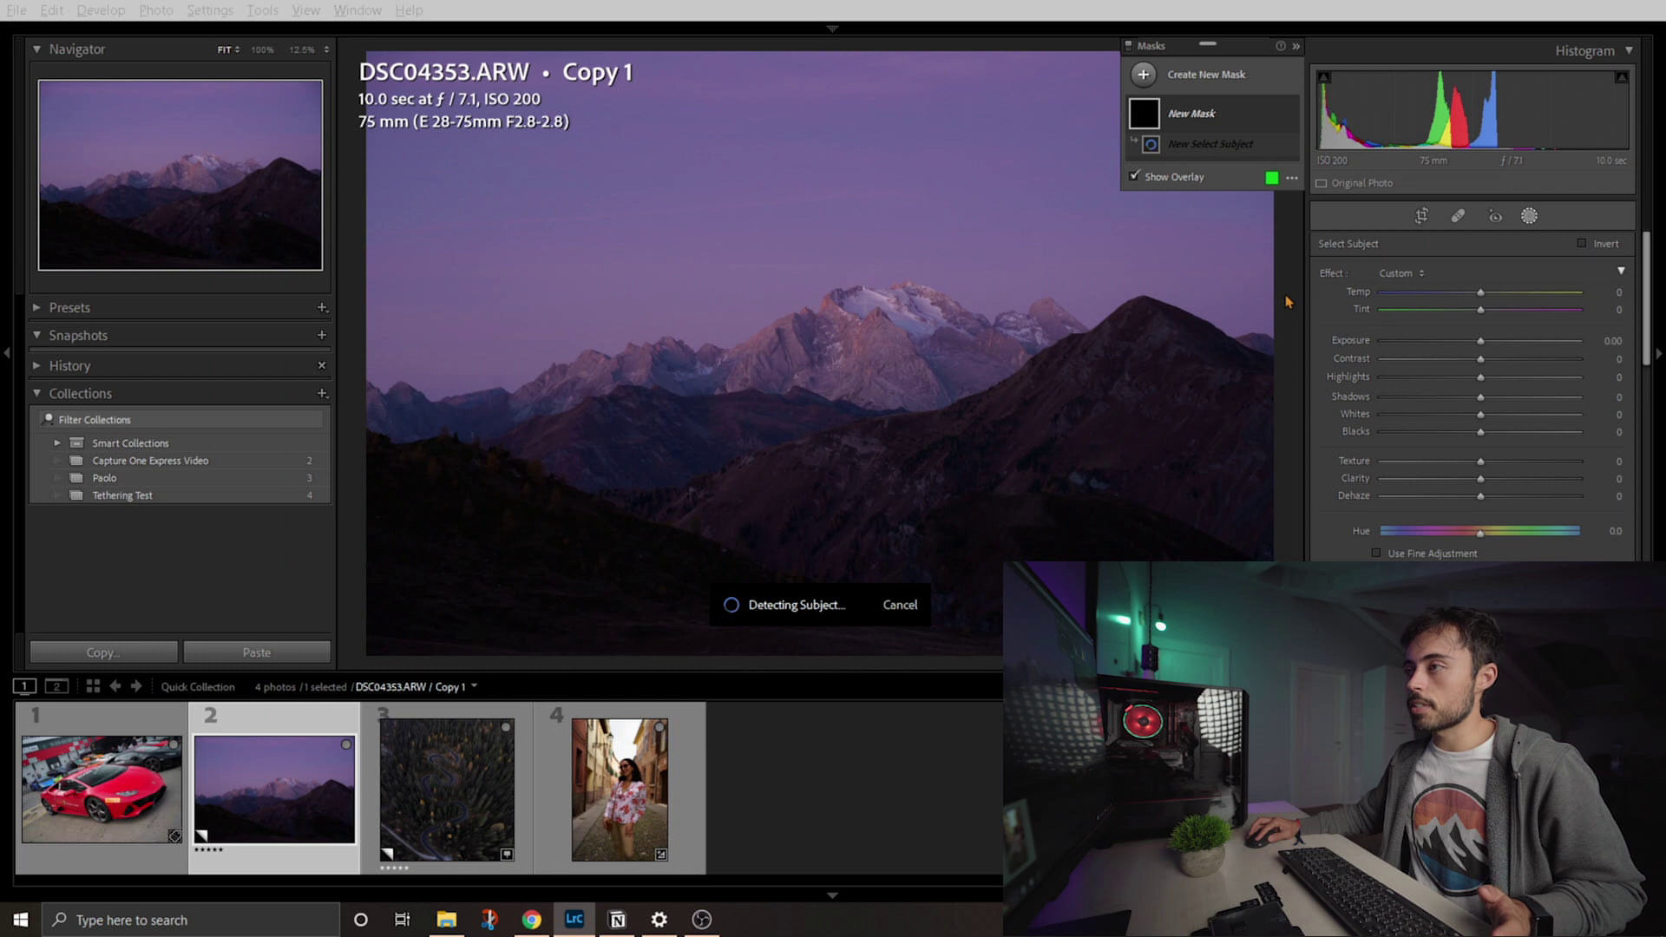
- Examine the portrait's subject mask at 50% magnification around the hair, hands, clothes and bag
{"action": "left_click", "coordinate": [958, 470]}
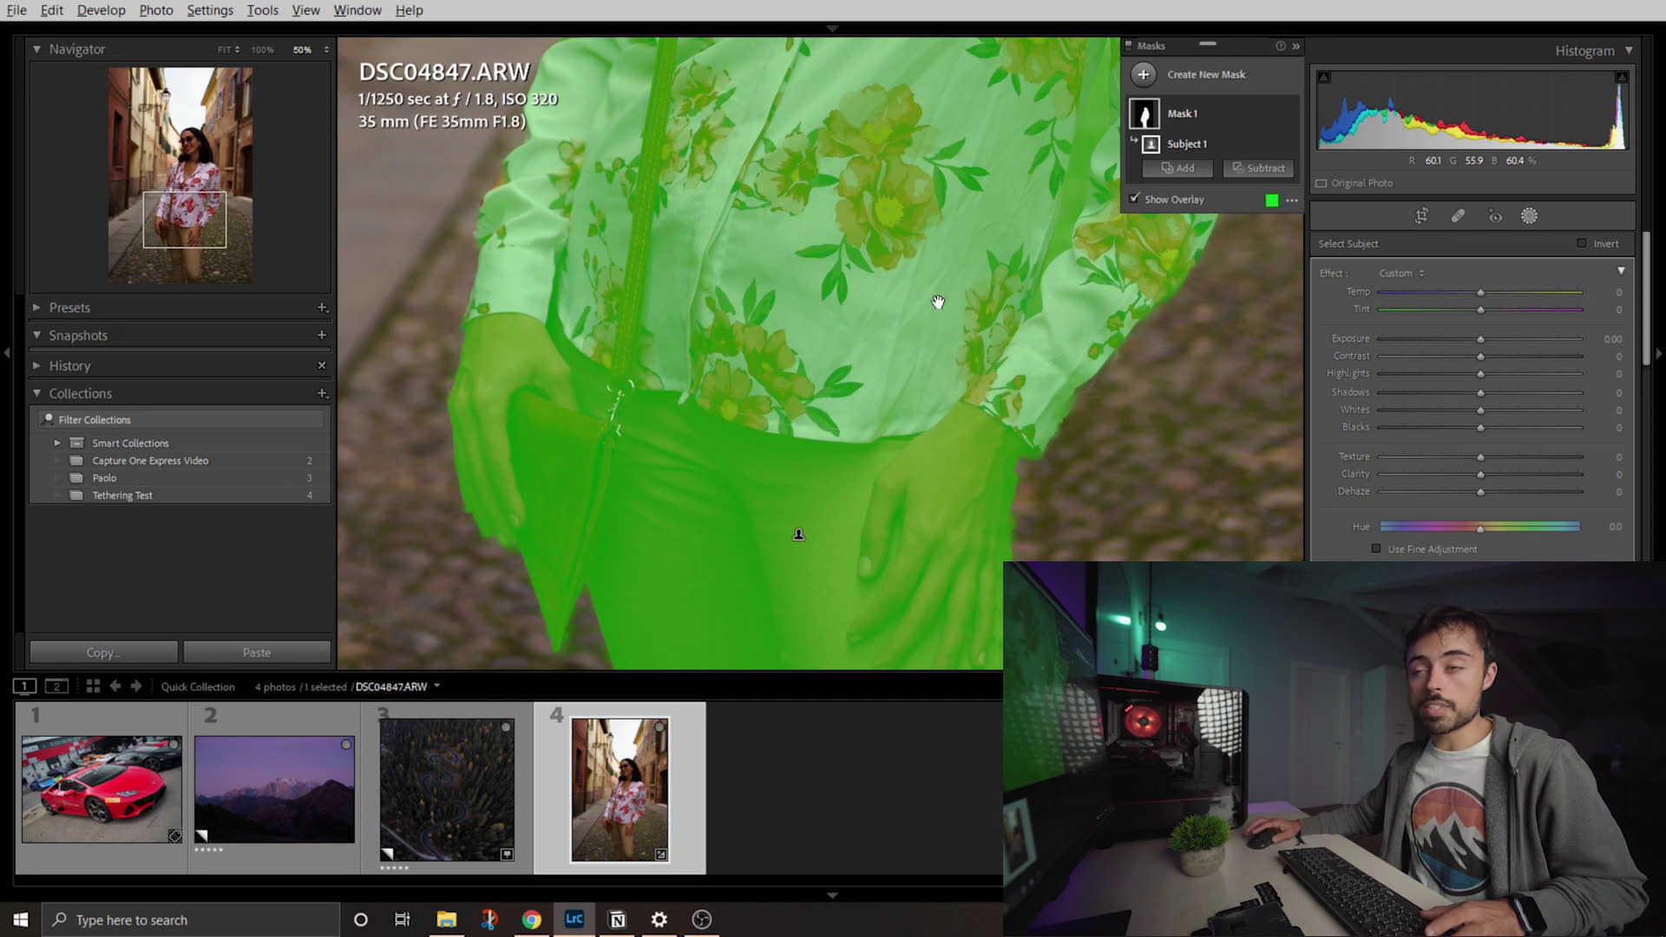
{"action": "left_click_drag", "start_coordinate": [940, 290], "coordinate": [893, 476]}
{"action": "left_click_drag", "start_coordinate": [838, 302], "coordinate": [787, 239]}
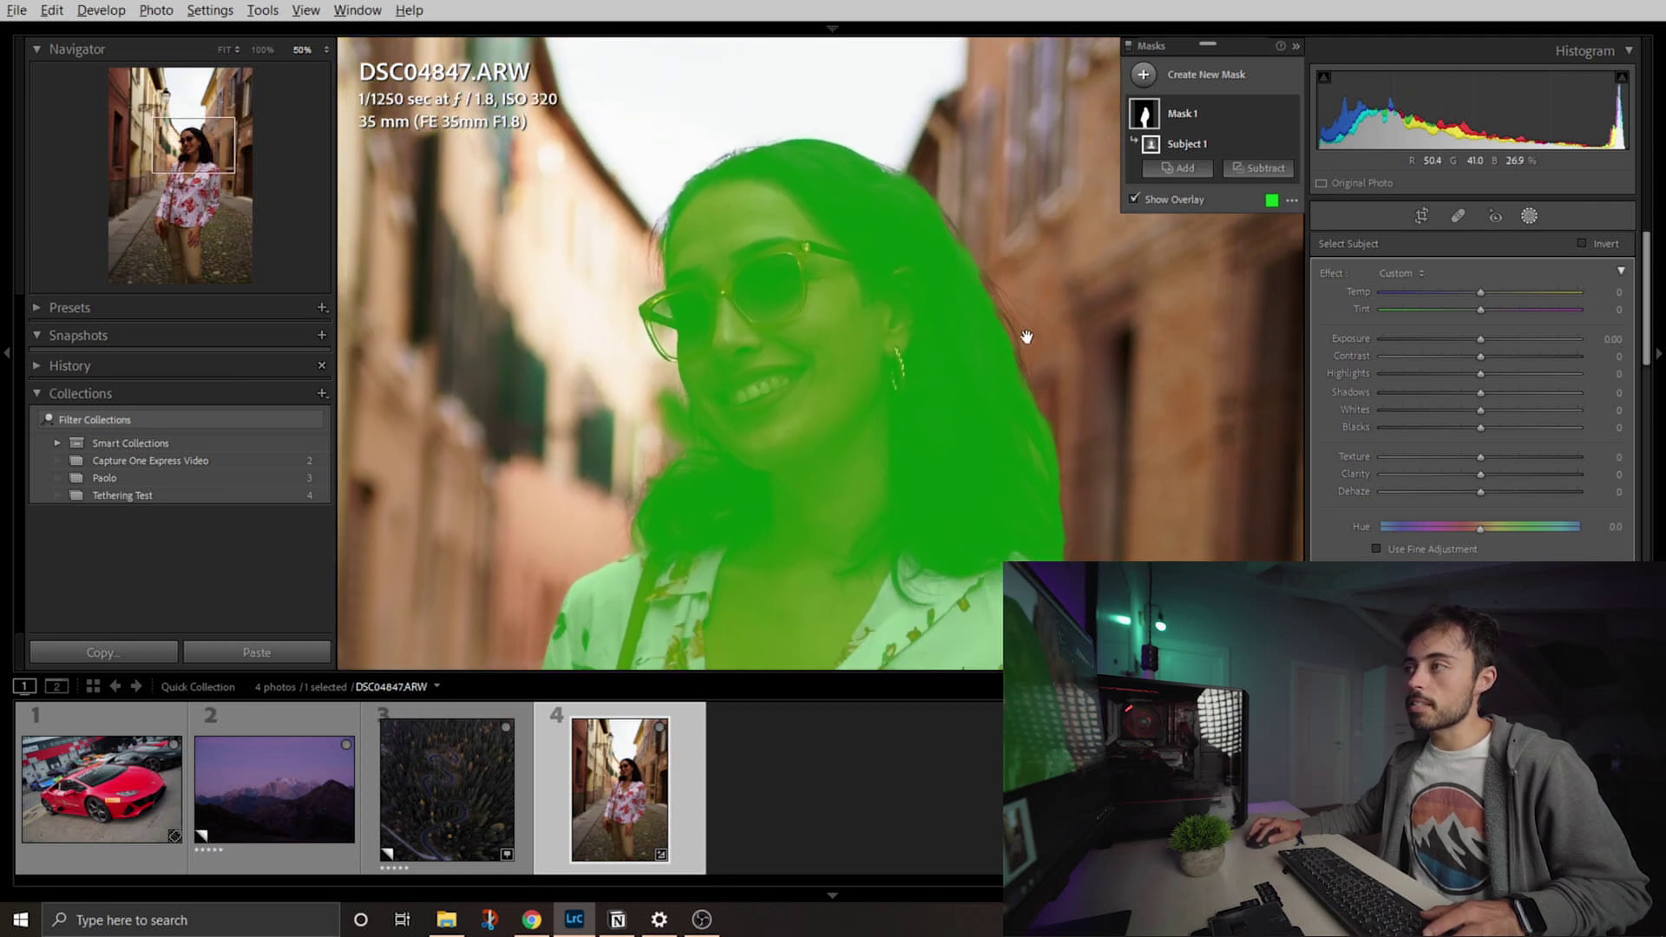
{"action": "left_click_drag", "start_coordinate": [1010, 288], "coordinate": [1059, 369]}
{"action": "left_click_drag", "start_coordinate": [1006, 520], "coordinate": [1004, 226]}
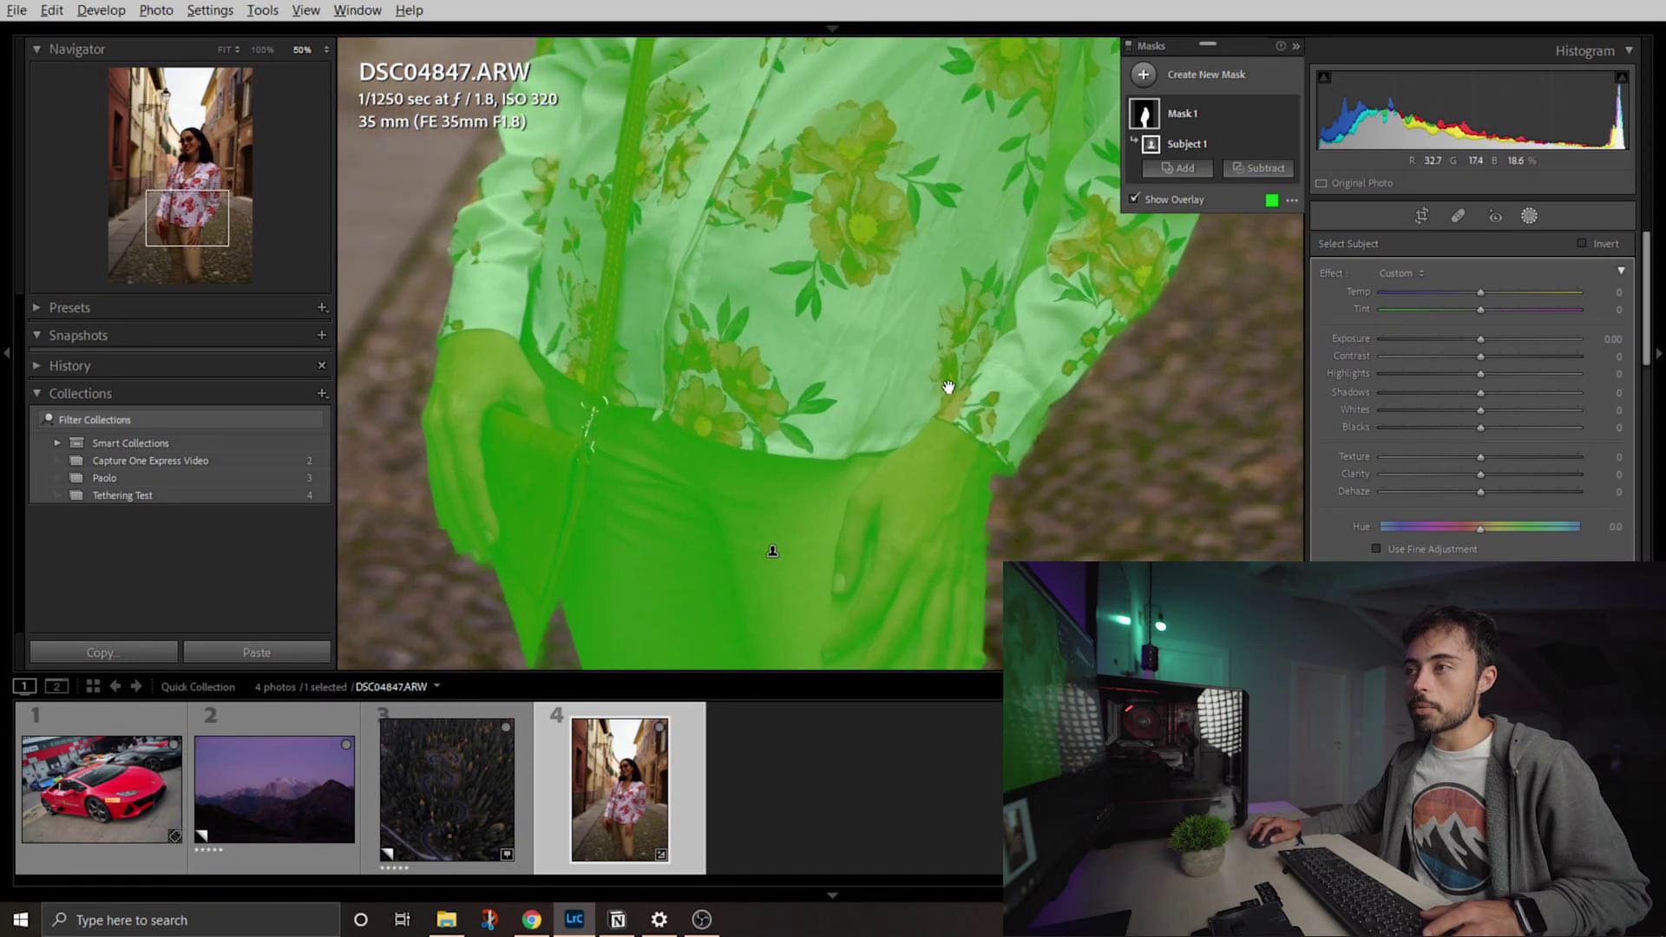
{"action": "left_click", "coordinate": [986, 356]}
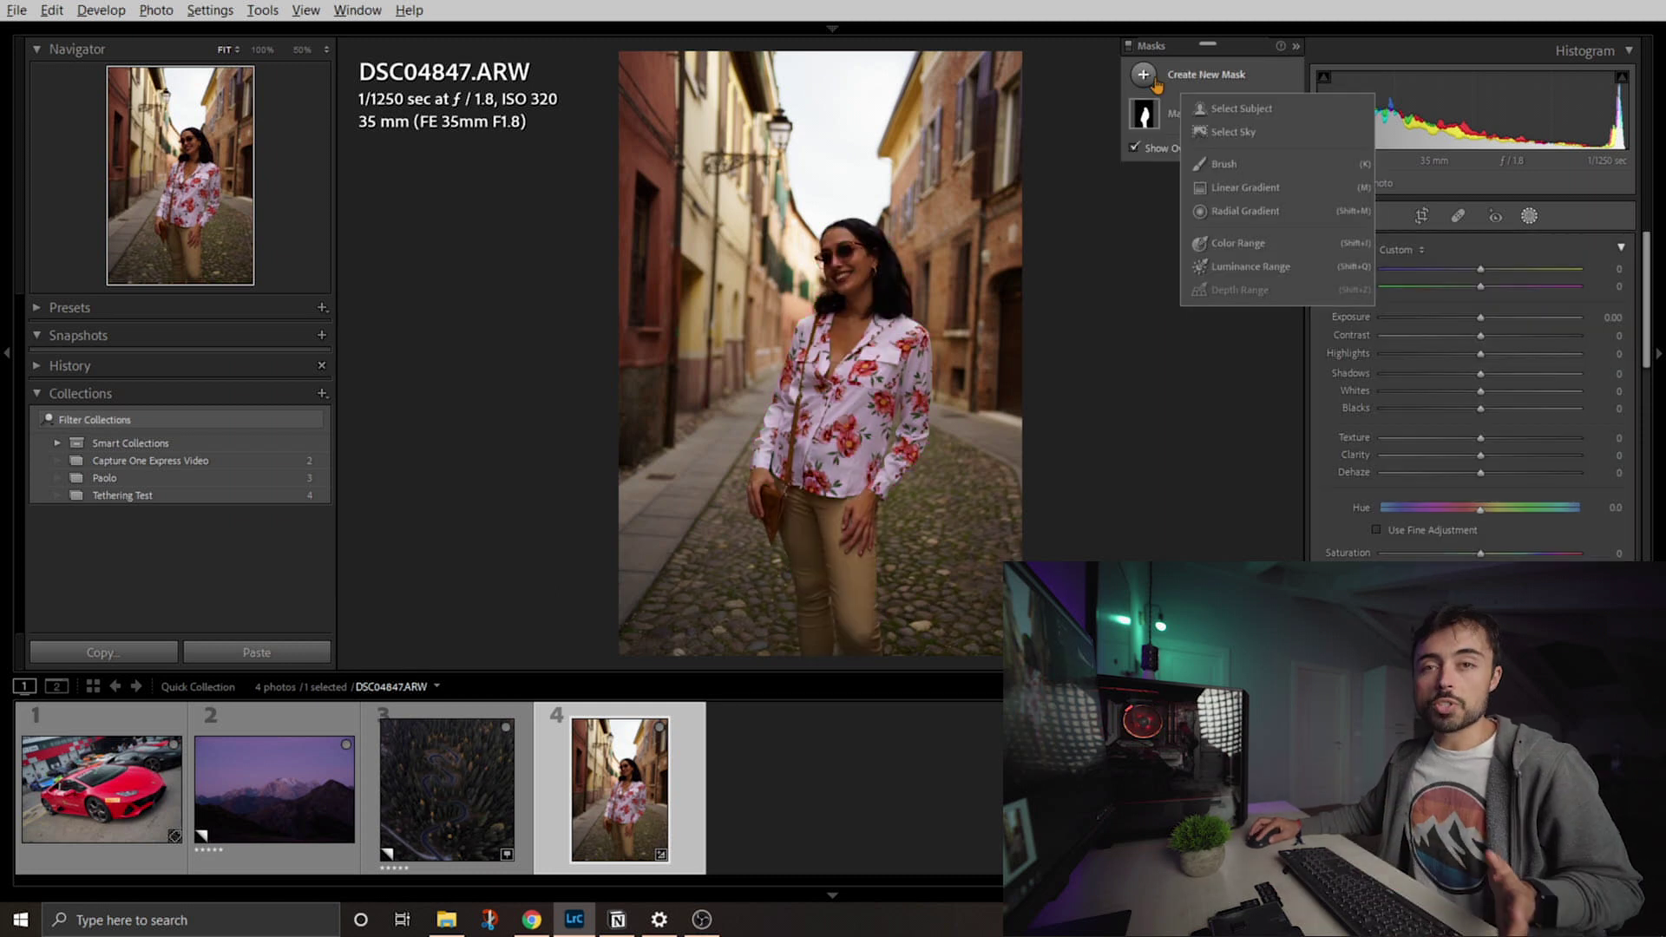
- Create a Select Sky mask on the street portrait and another on the mountain photo
{"action": "left_click", "coordinate": [1234, 140]}
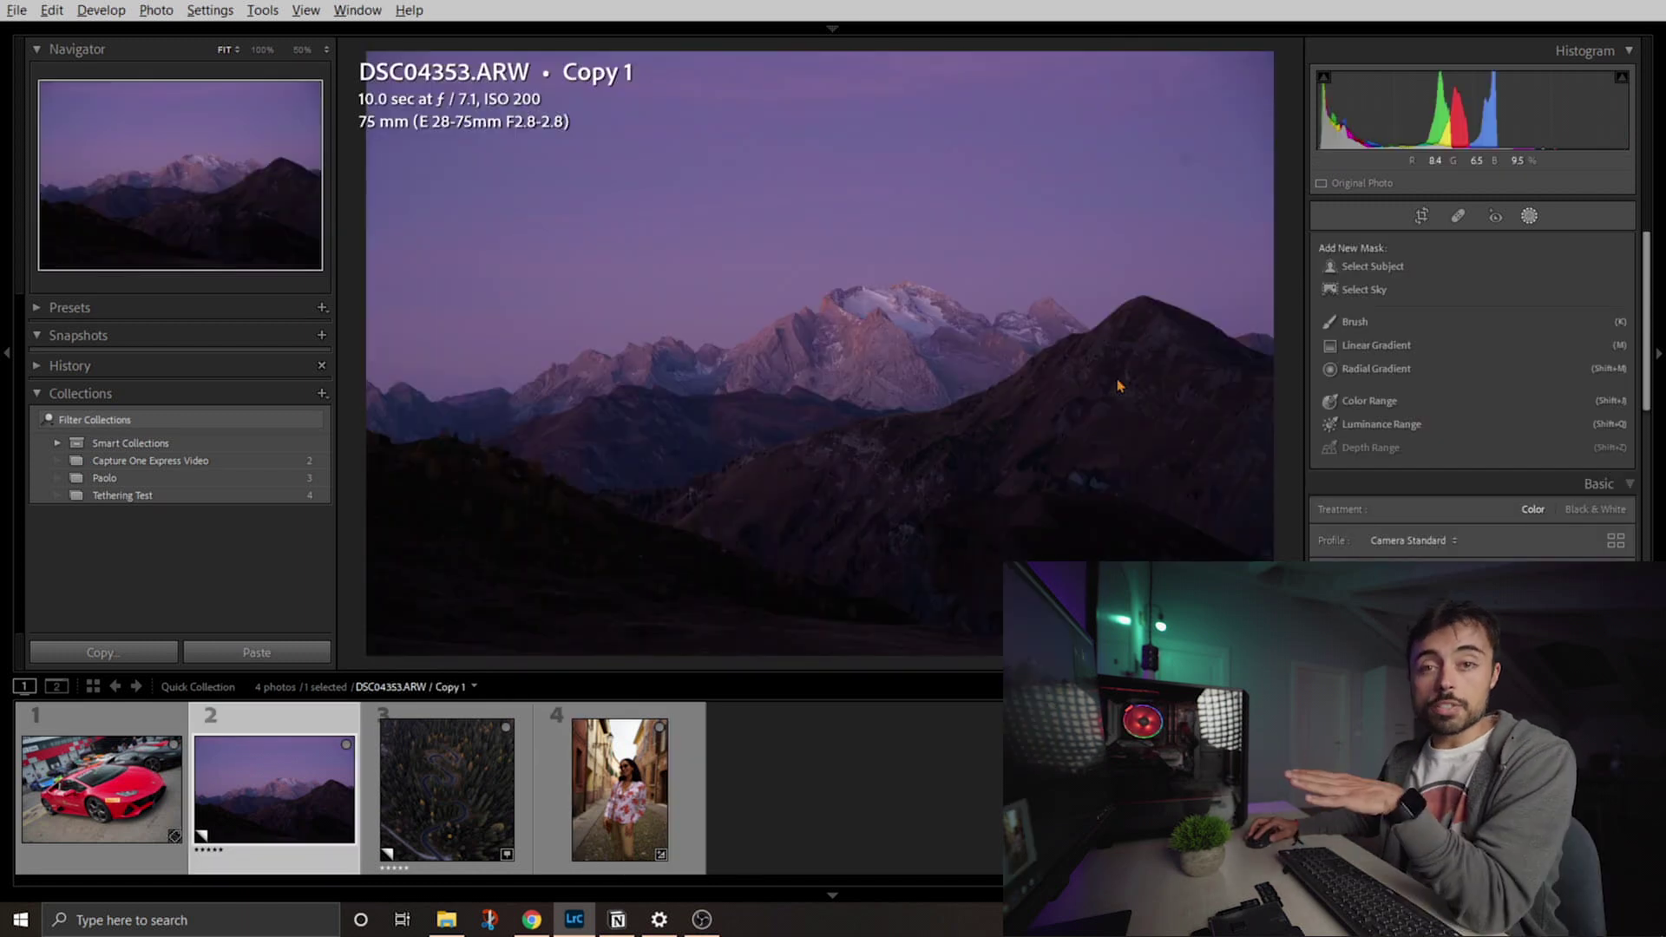
{"action": "left_click", "coordinate": [1364, 289]}
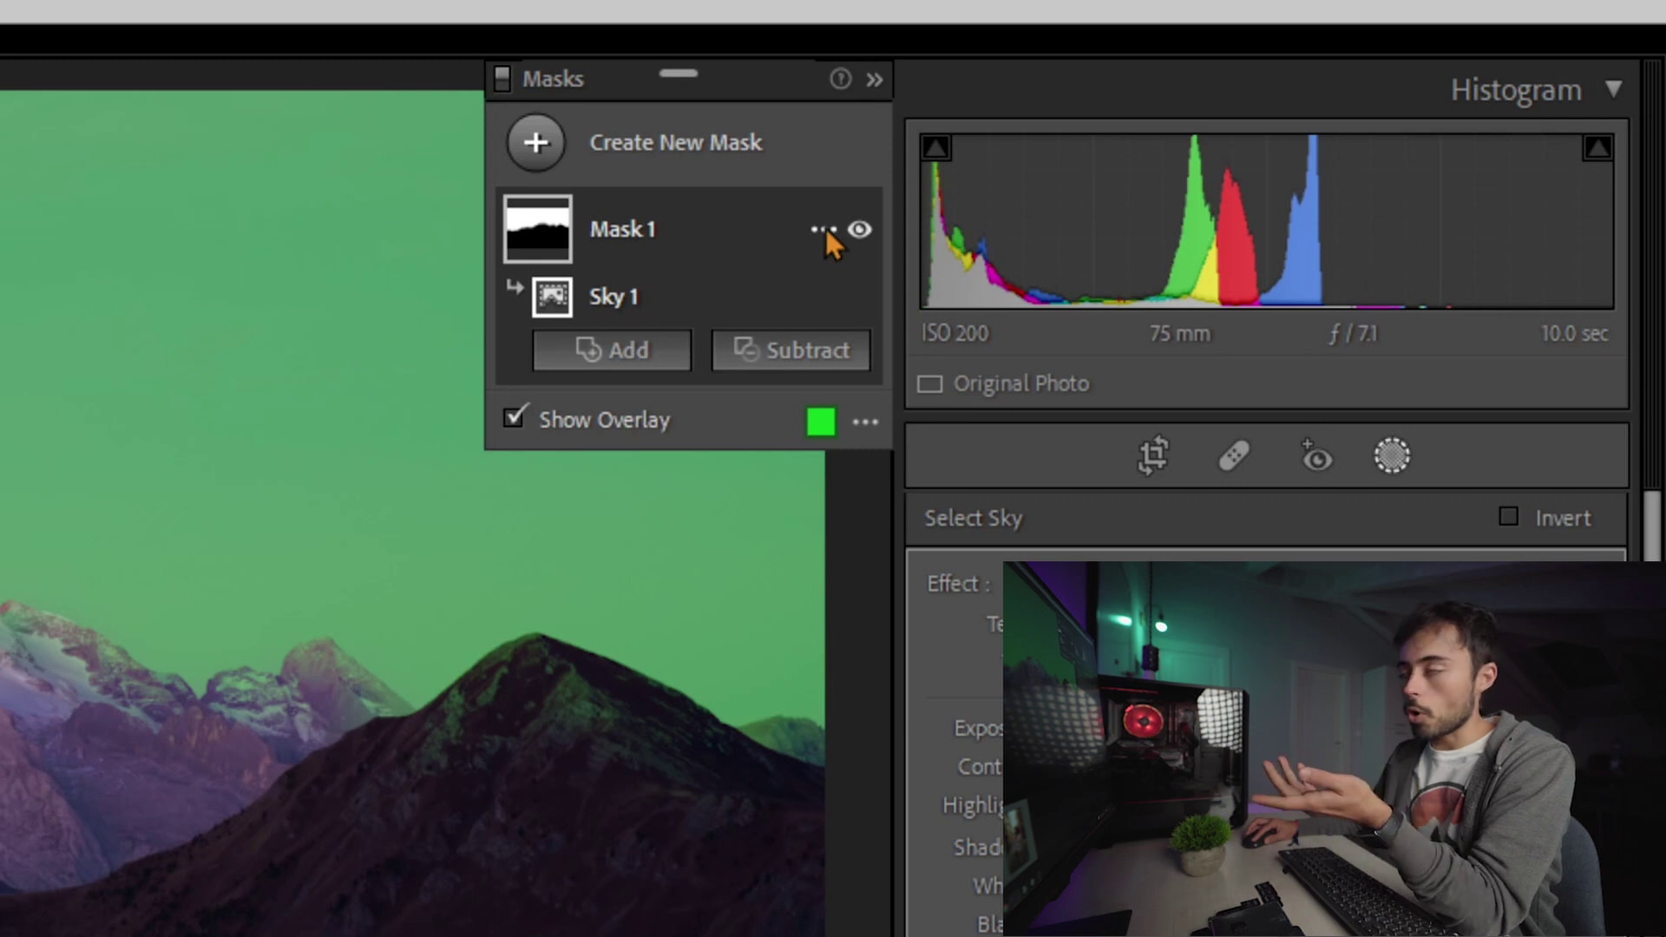
- Duplicate the mountain photo's sky mask, Mask 1
{"action": "left_click", "coordinate": [824, 230]}
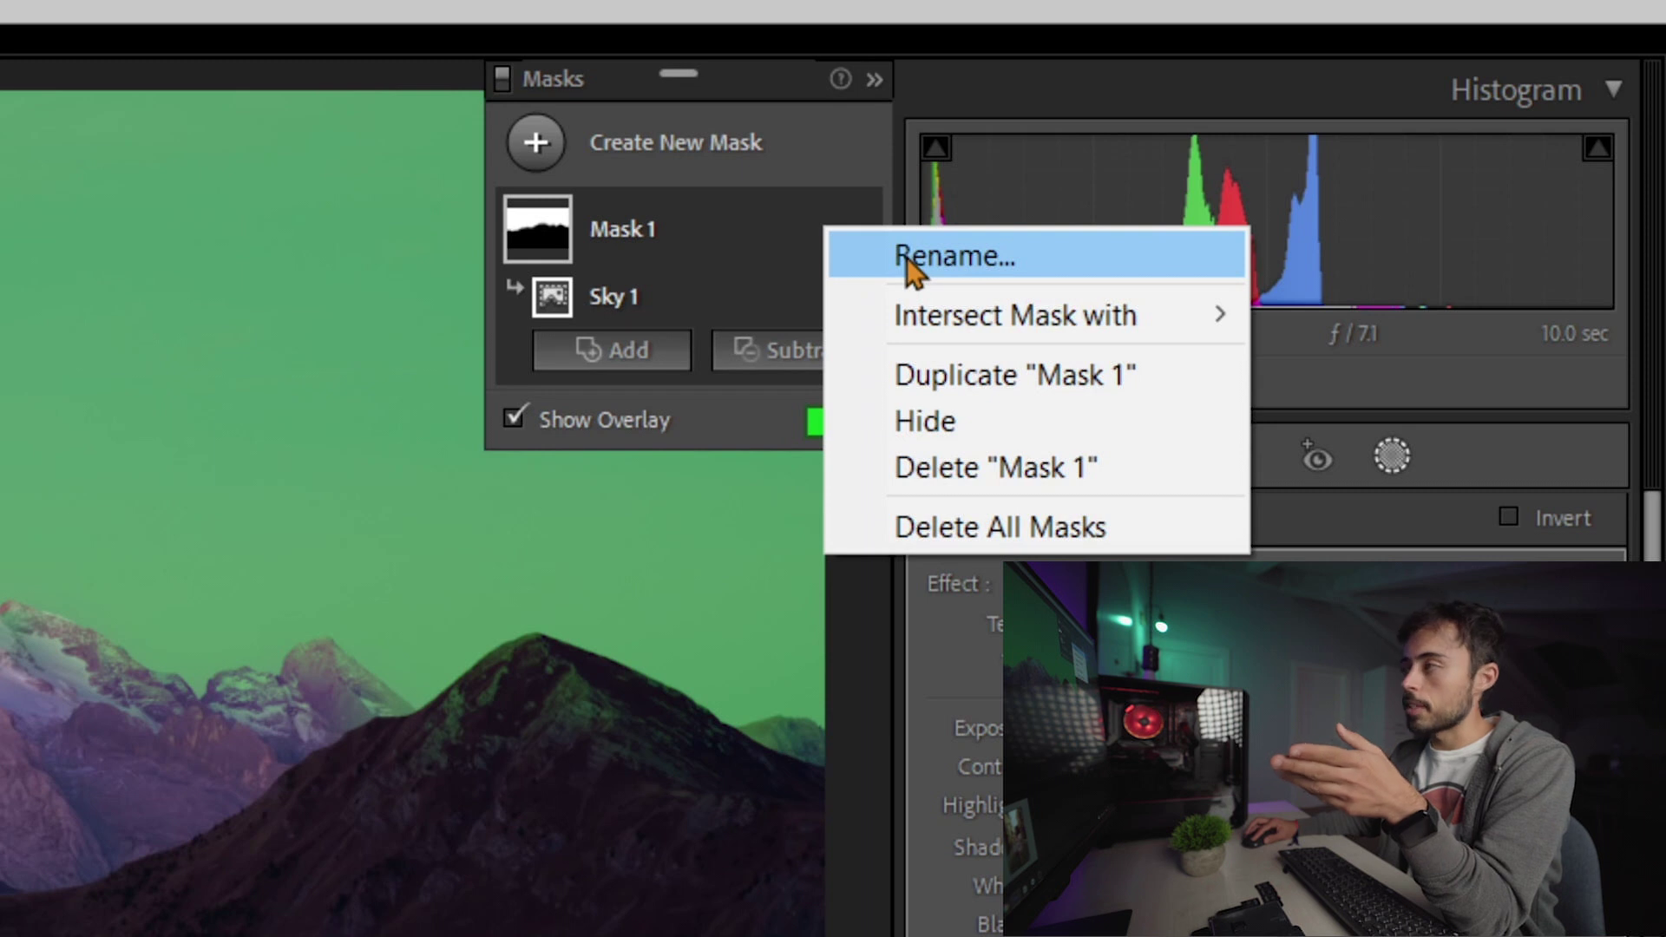
{"action": "mouse_move", "coordinate": [993, 330]}
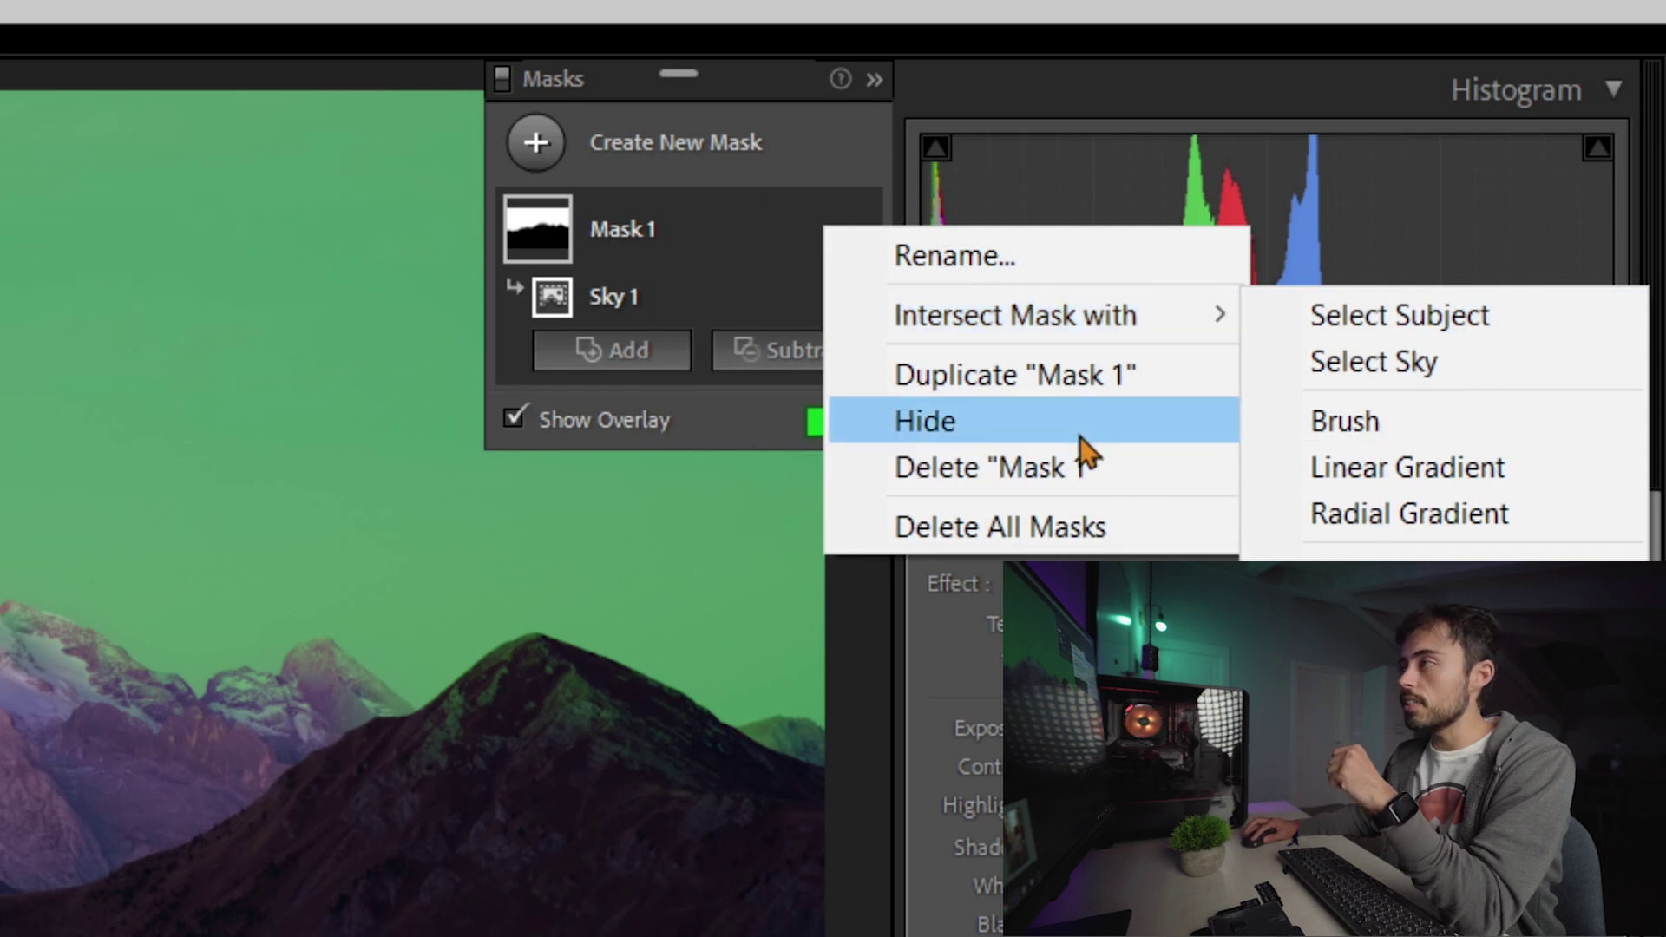
{"action": "left_click", "coordinate": [1064, 376]}
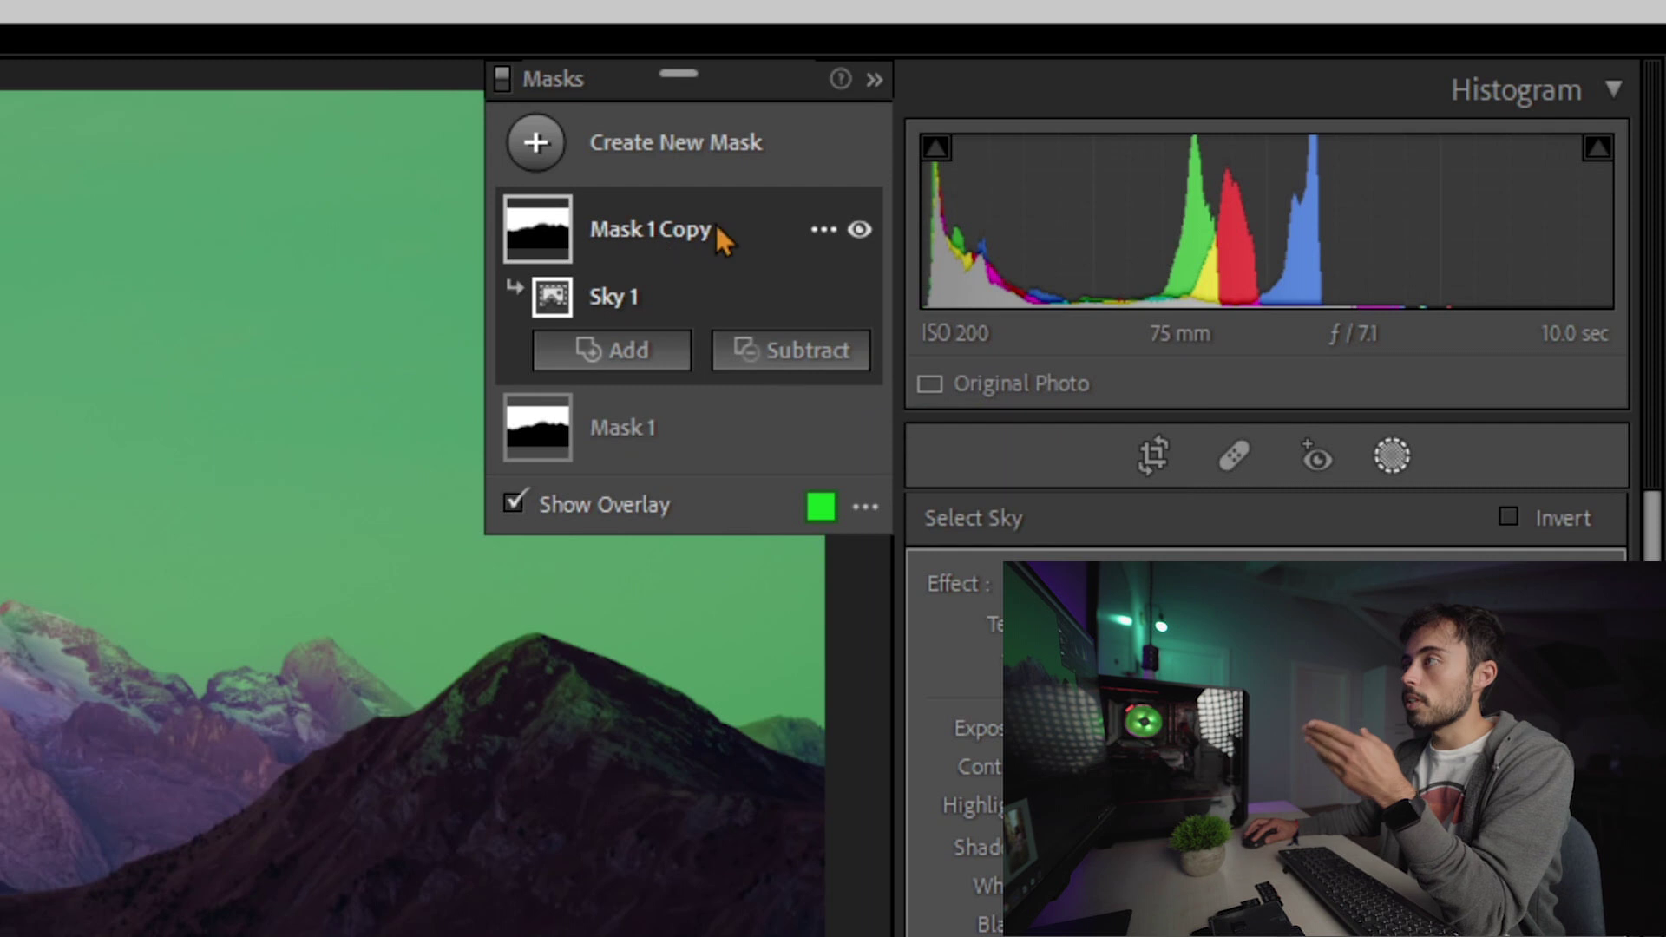
- Rename the duplicated sky mask as Mountains
{"action": "left_click", "coordinate": [822, 229]}
{"action": "left_click", "coordinate": [920, 250]}
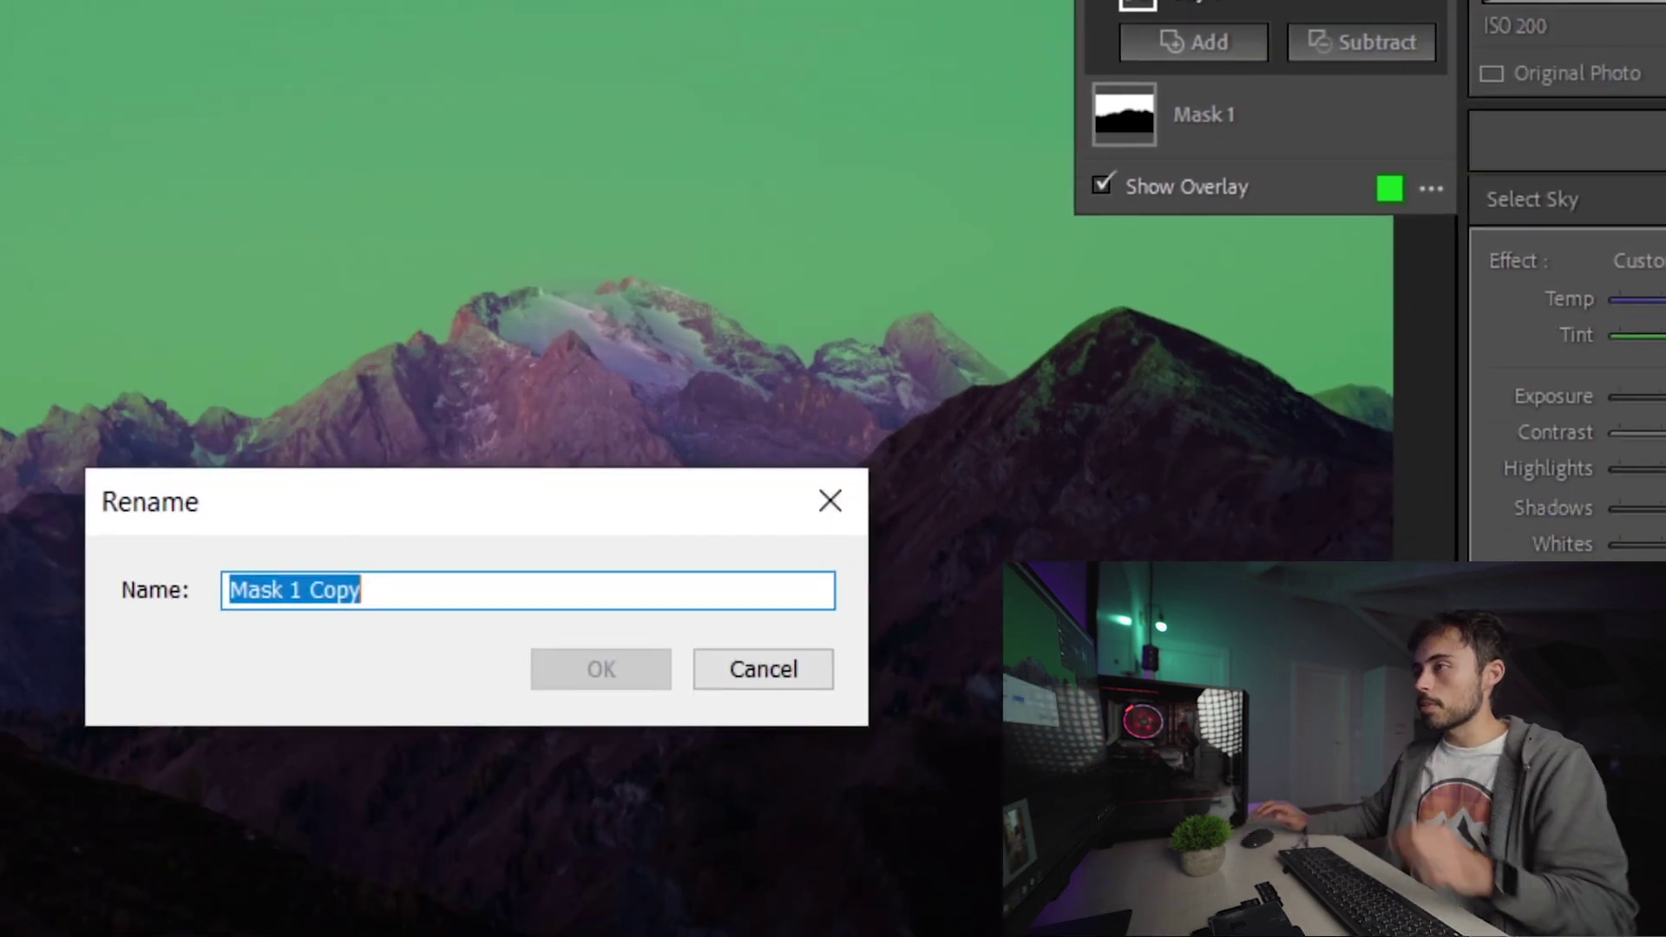
{"action": "type", "text": "Mou"}
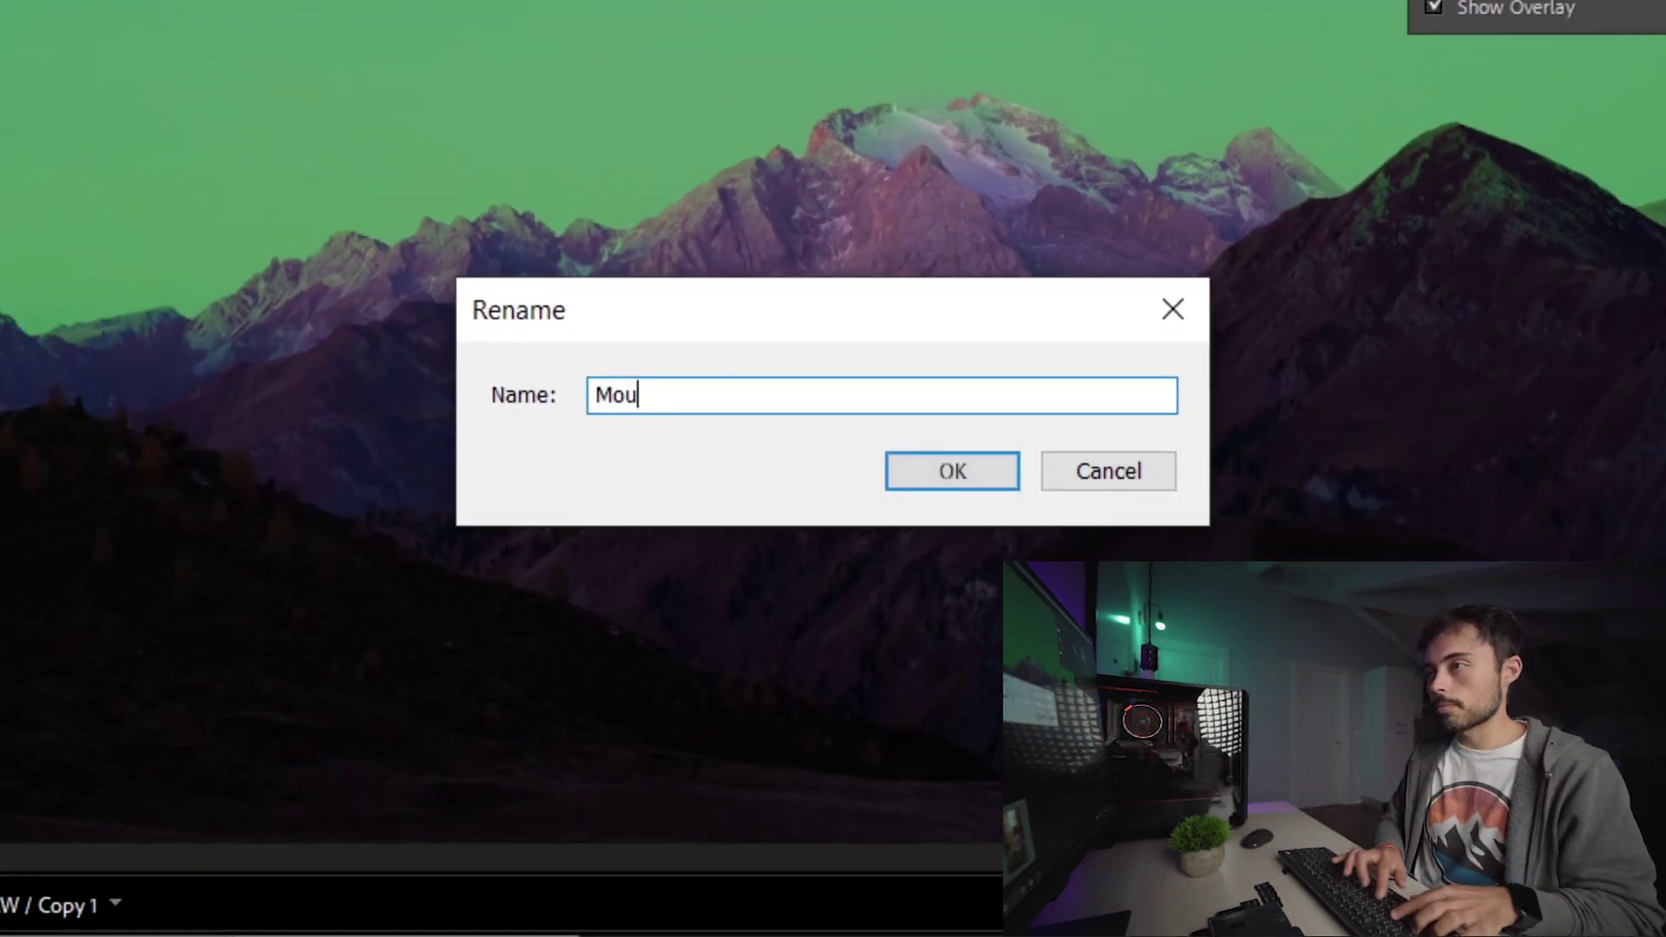
{"action": "type", "text": "ntains"}
{"action": "key", "text": "Return"}
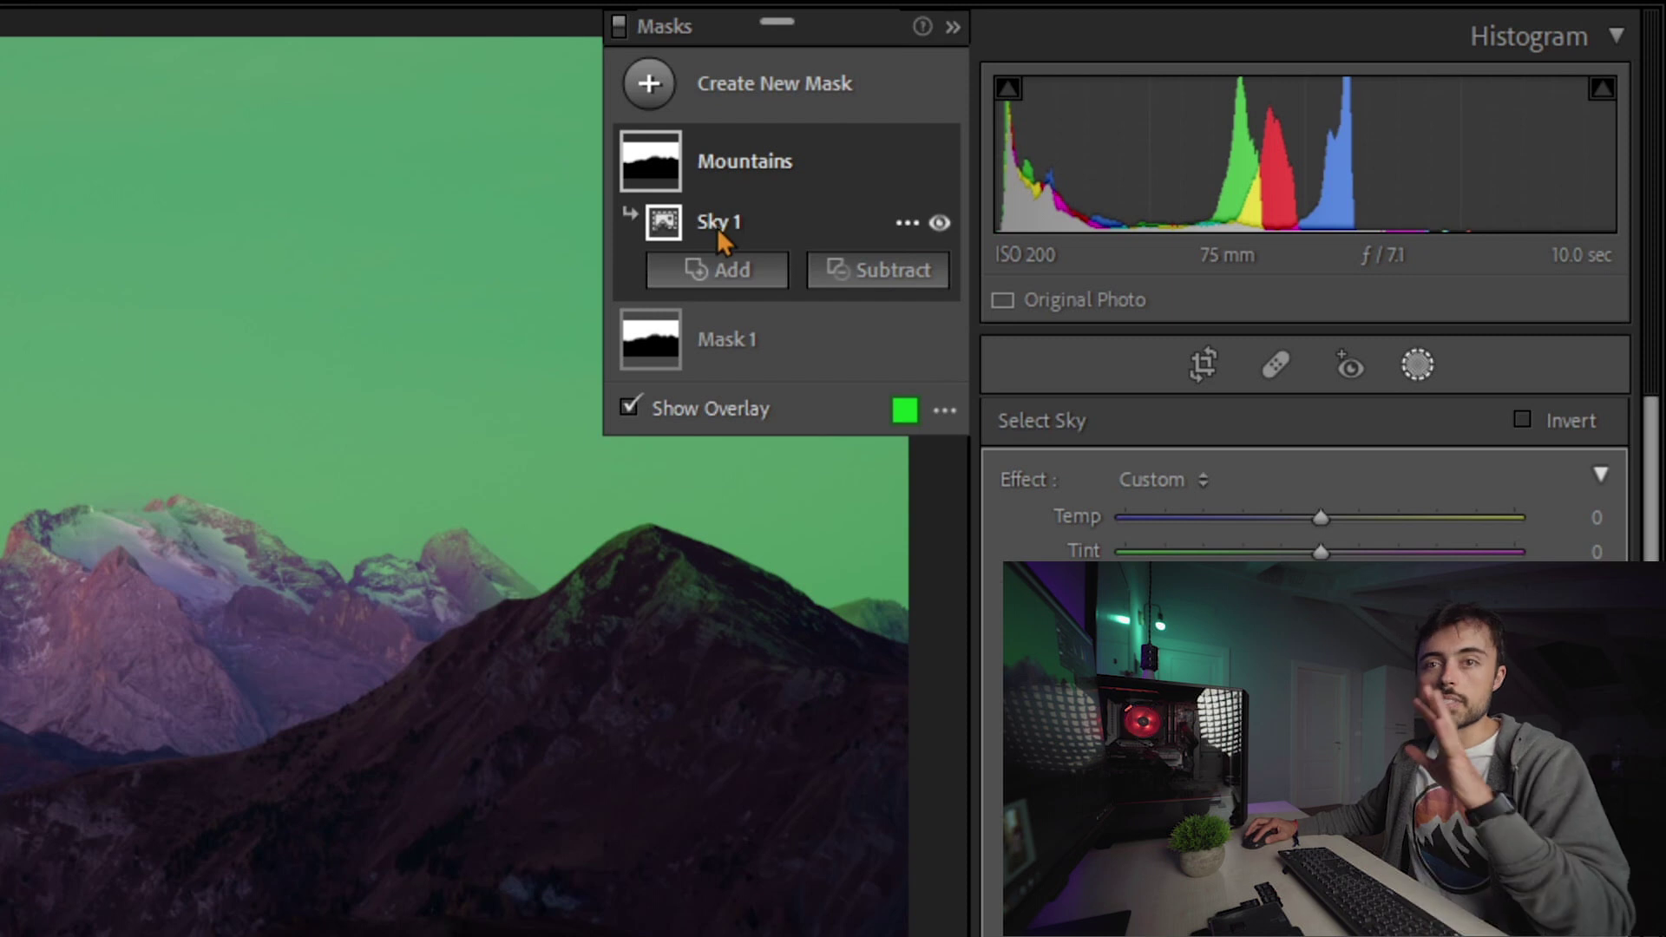
- Invert the Sky 1 selection in the Mountains mask, toggle the inversion off and on twice, and leave it inverted
{"action": "left_click", "coordinate": [905, 224]}
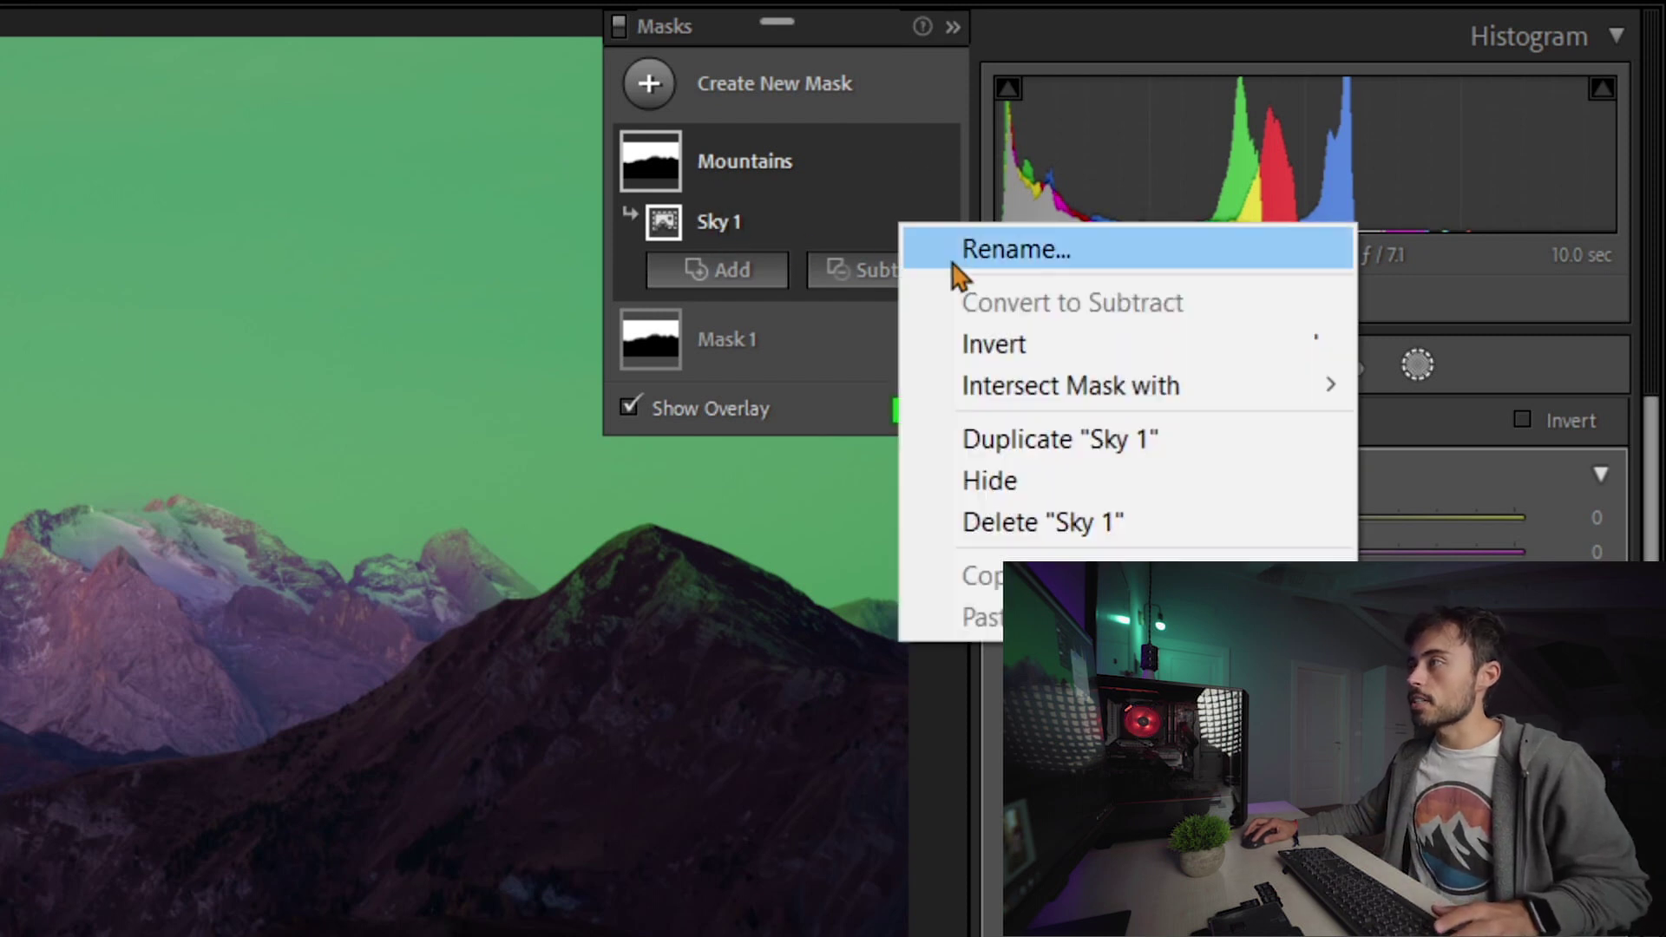
{"action": "left_click", "coordinate": [1043, 347]}
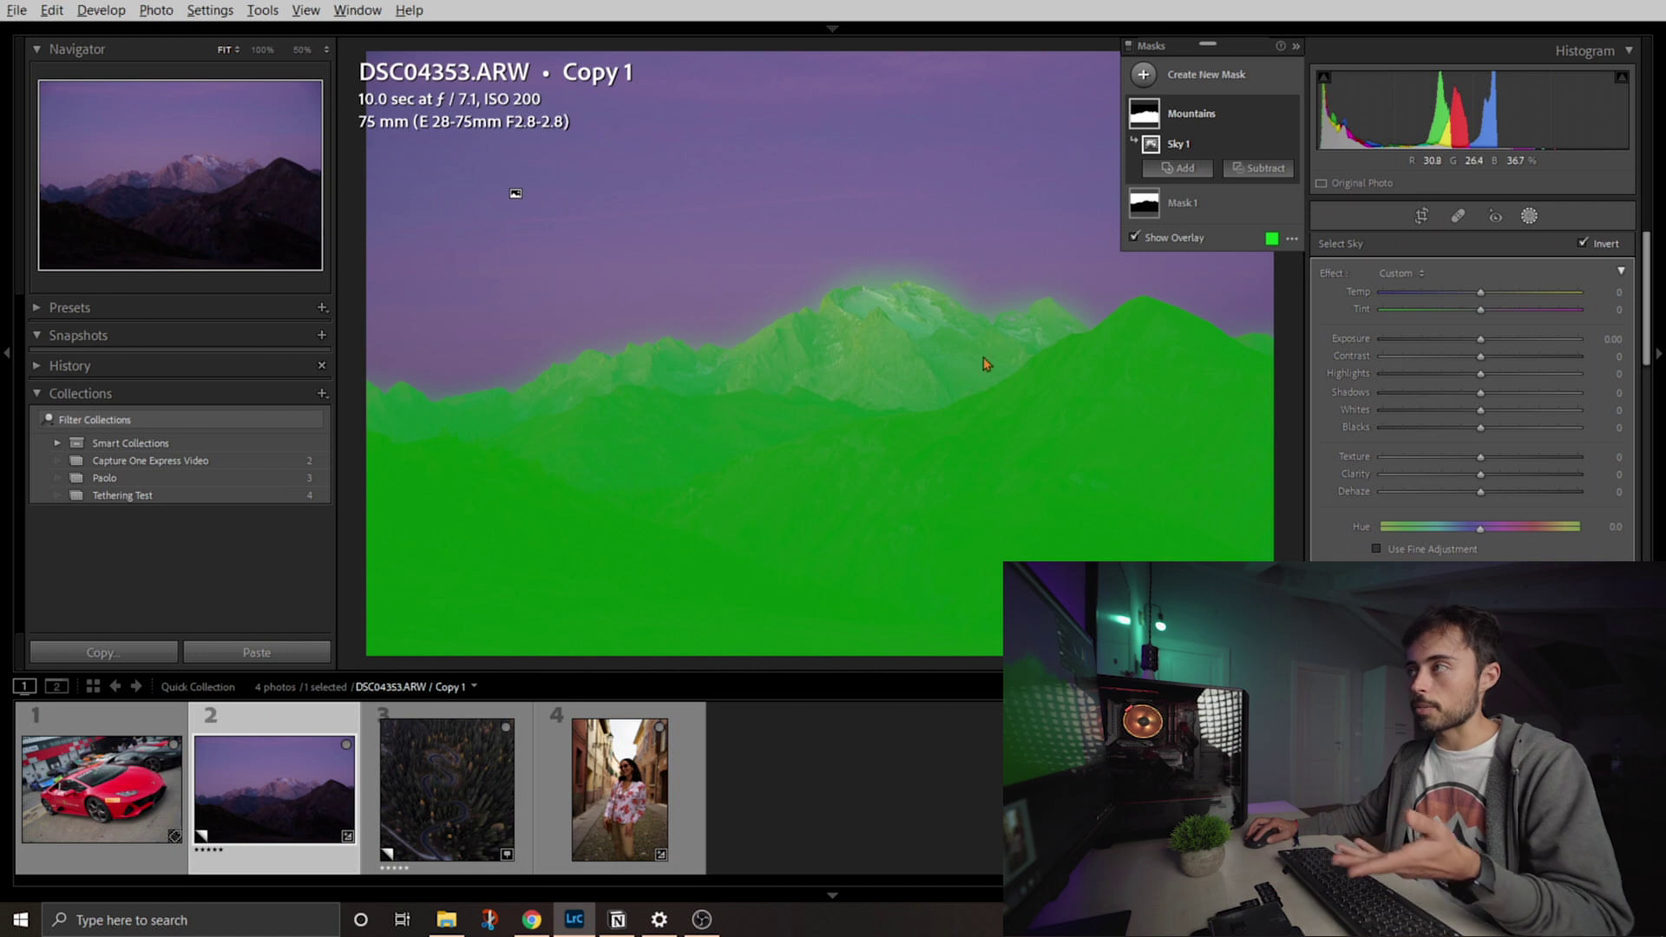
{"action": "key", "text": "apostrophe"}
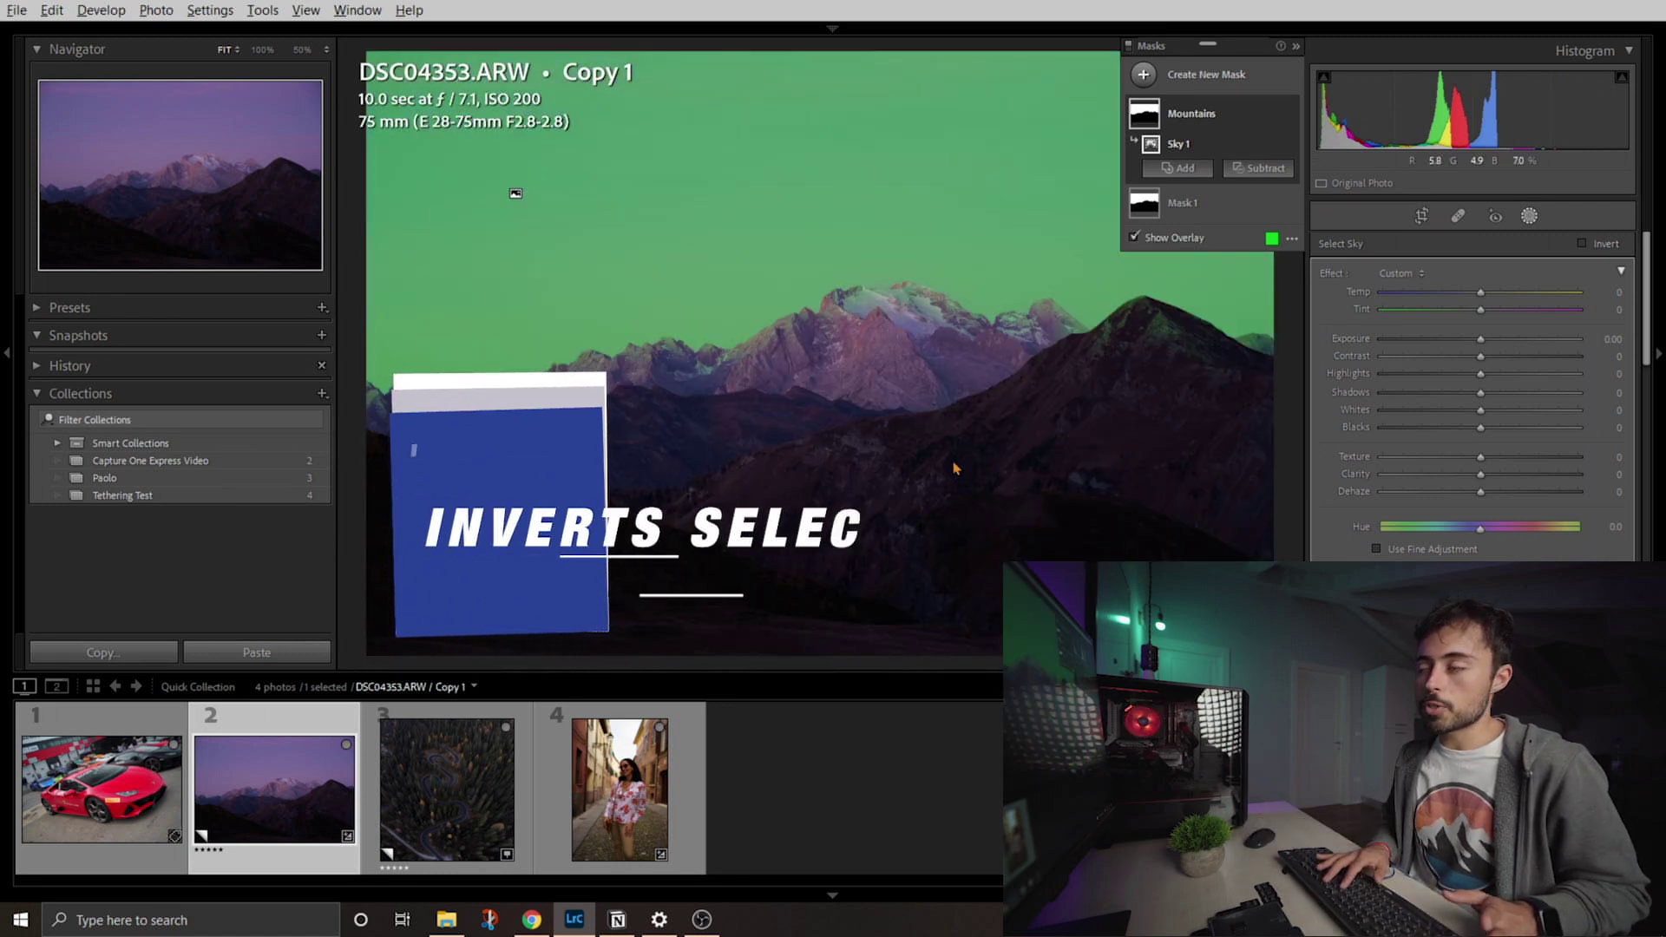
{"action": "key", "text": "apostrophe"}
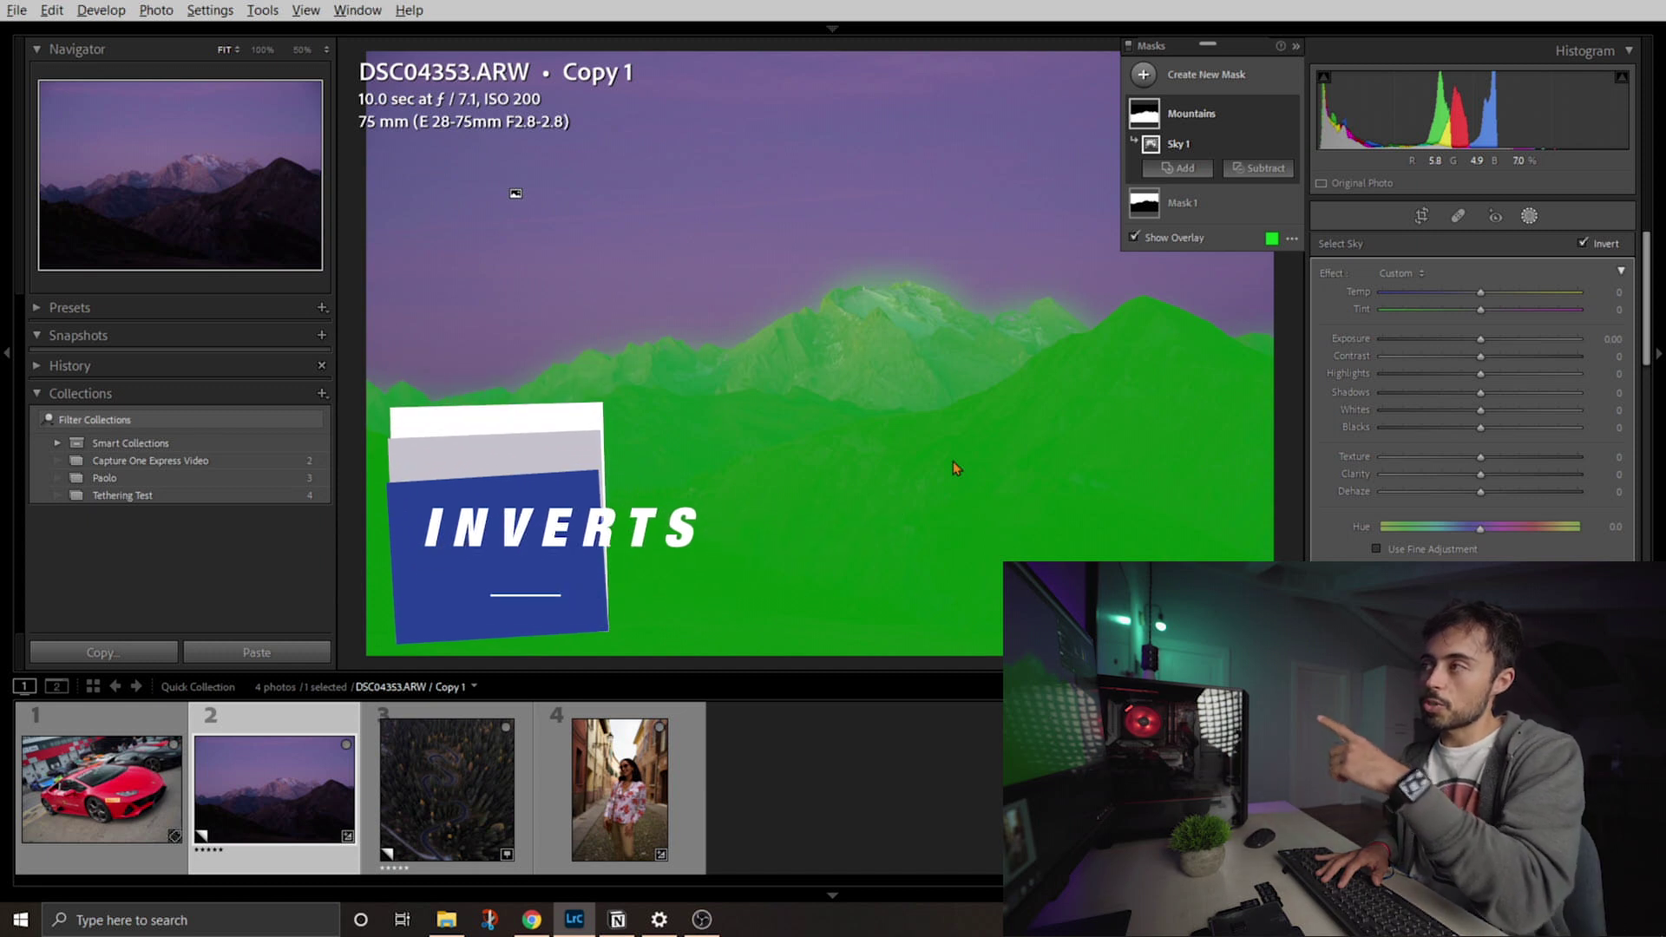
{"action": "key", "text": "apostrophe"}
{"action": "key", "text": "apostrophe"}
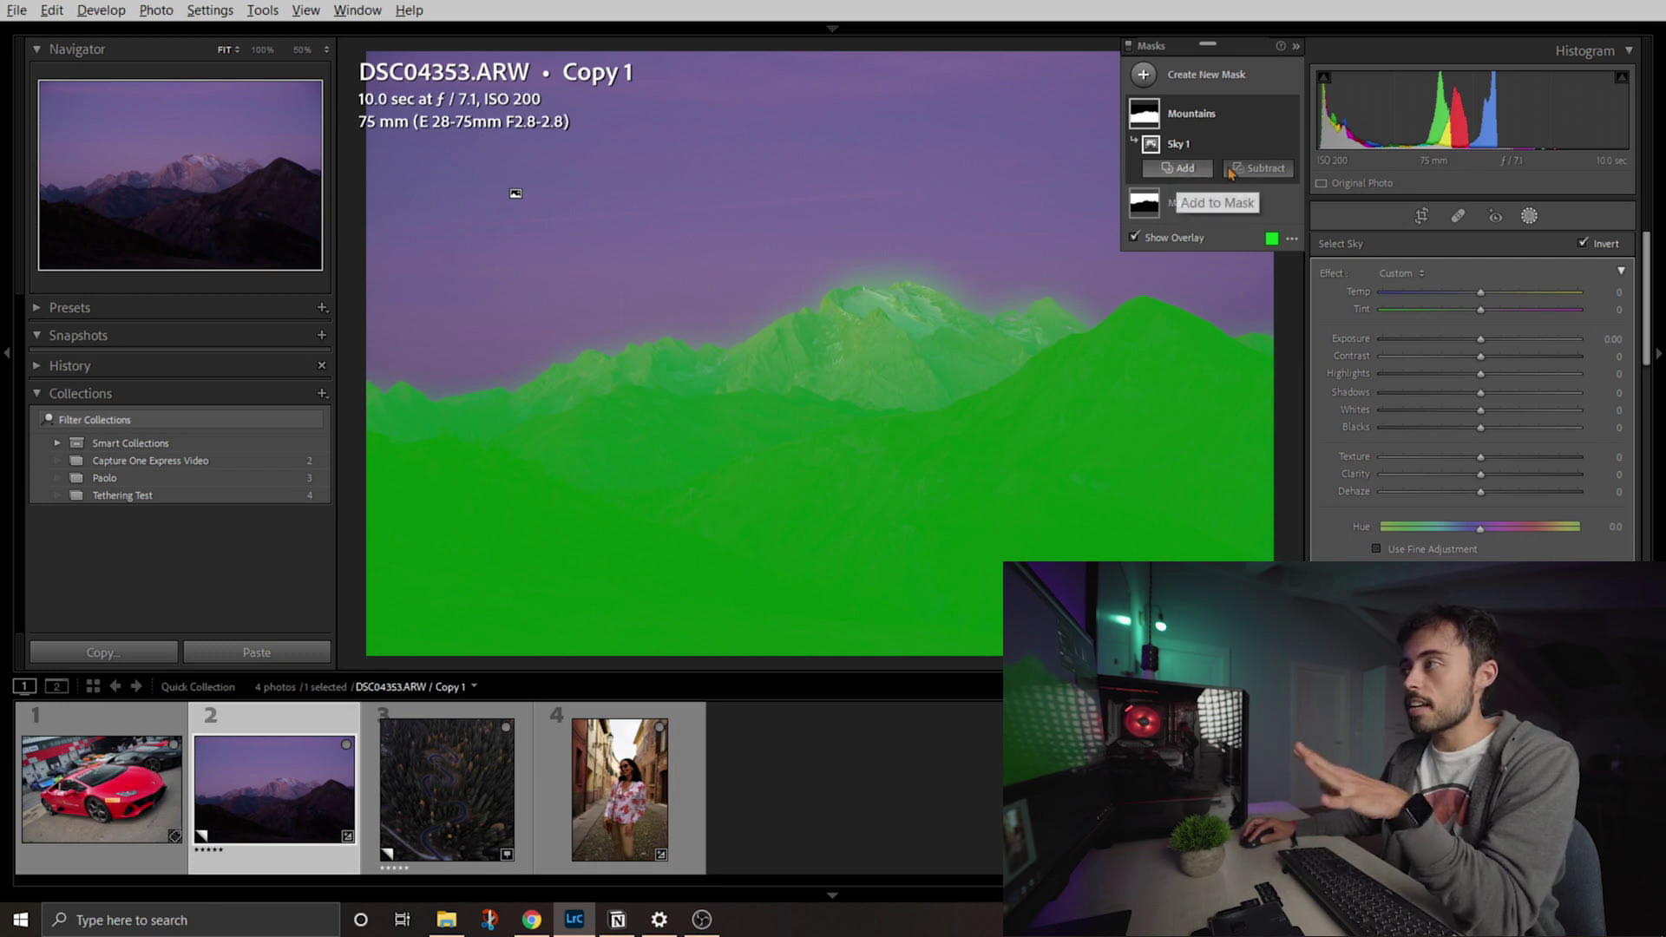
{"action": "right_click", "coordinate": [1273, 150]}
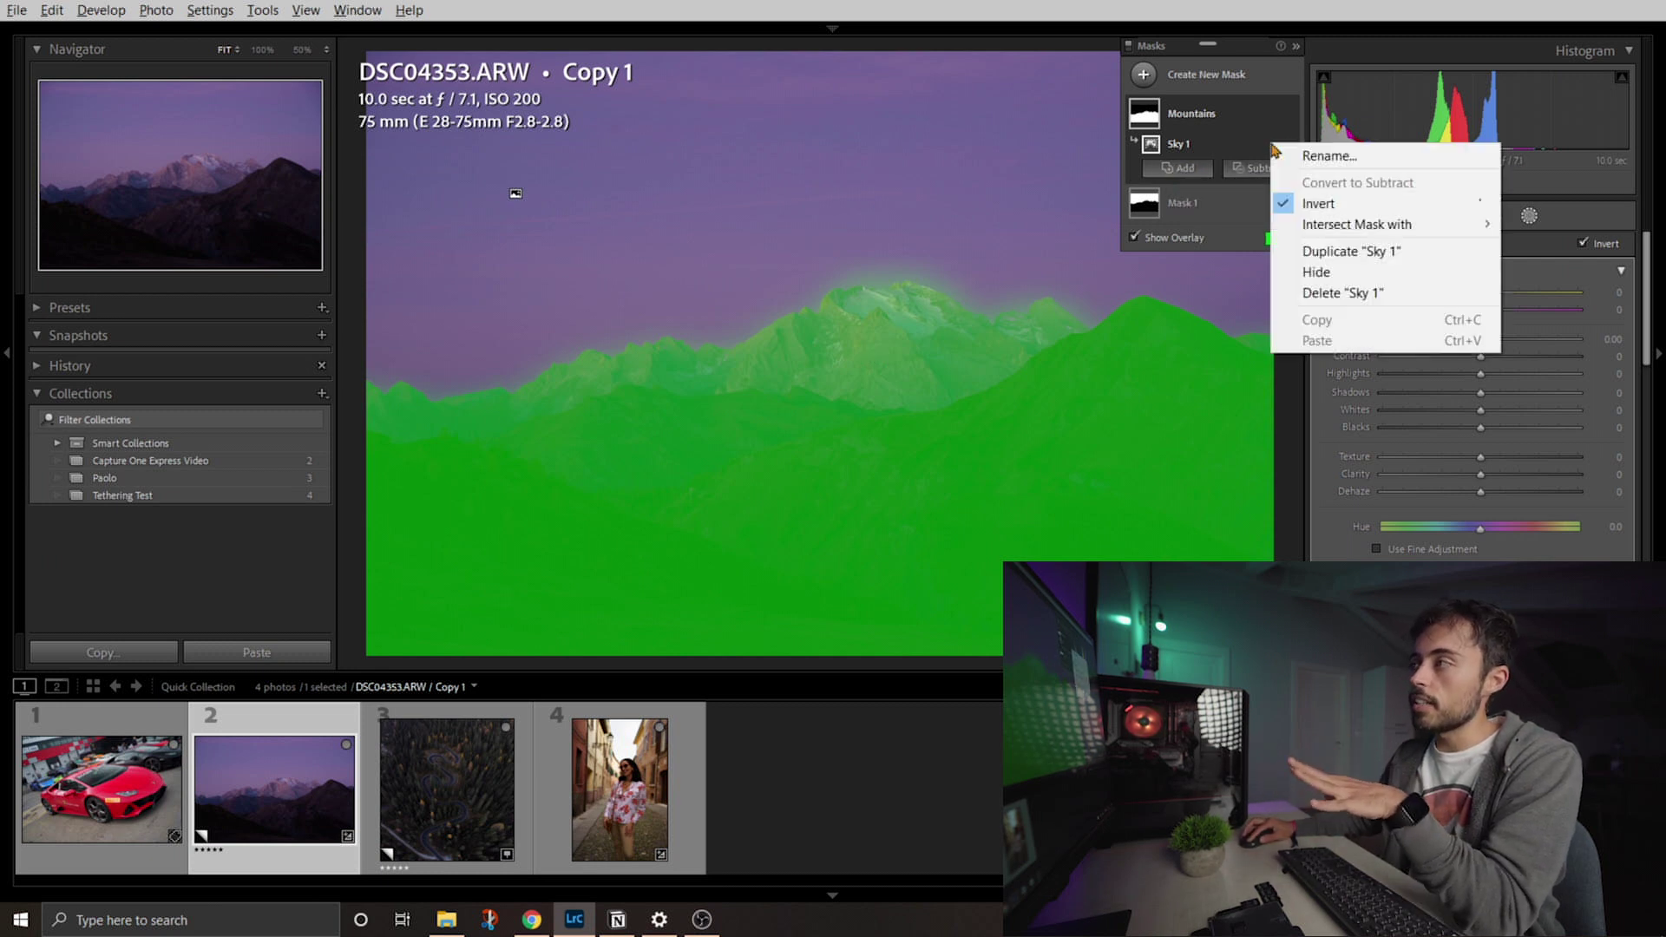
{"action": "mouse_move", "coordinate": [1378, 226]}
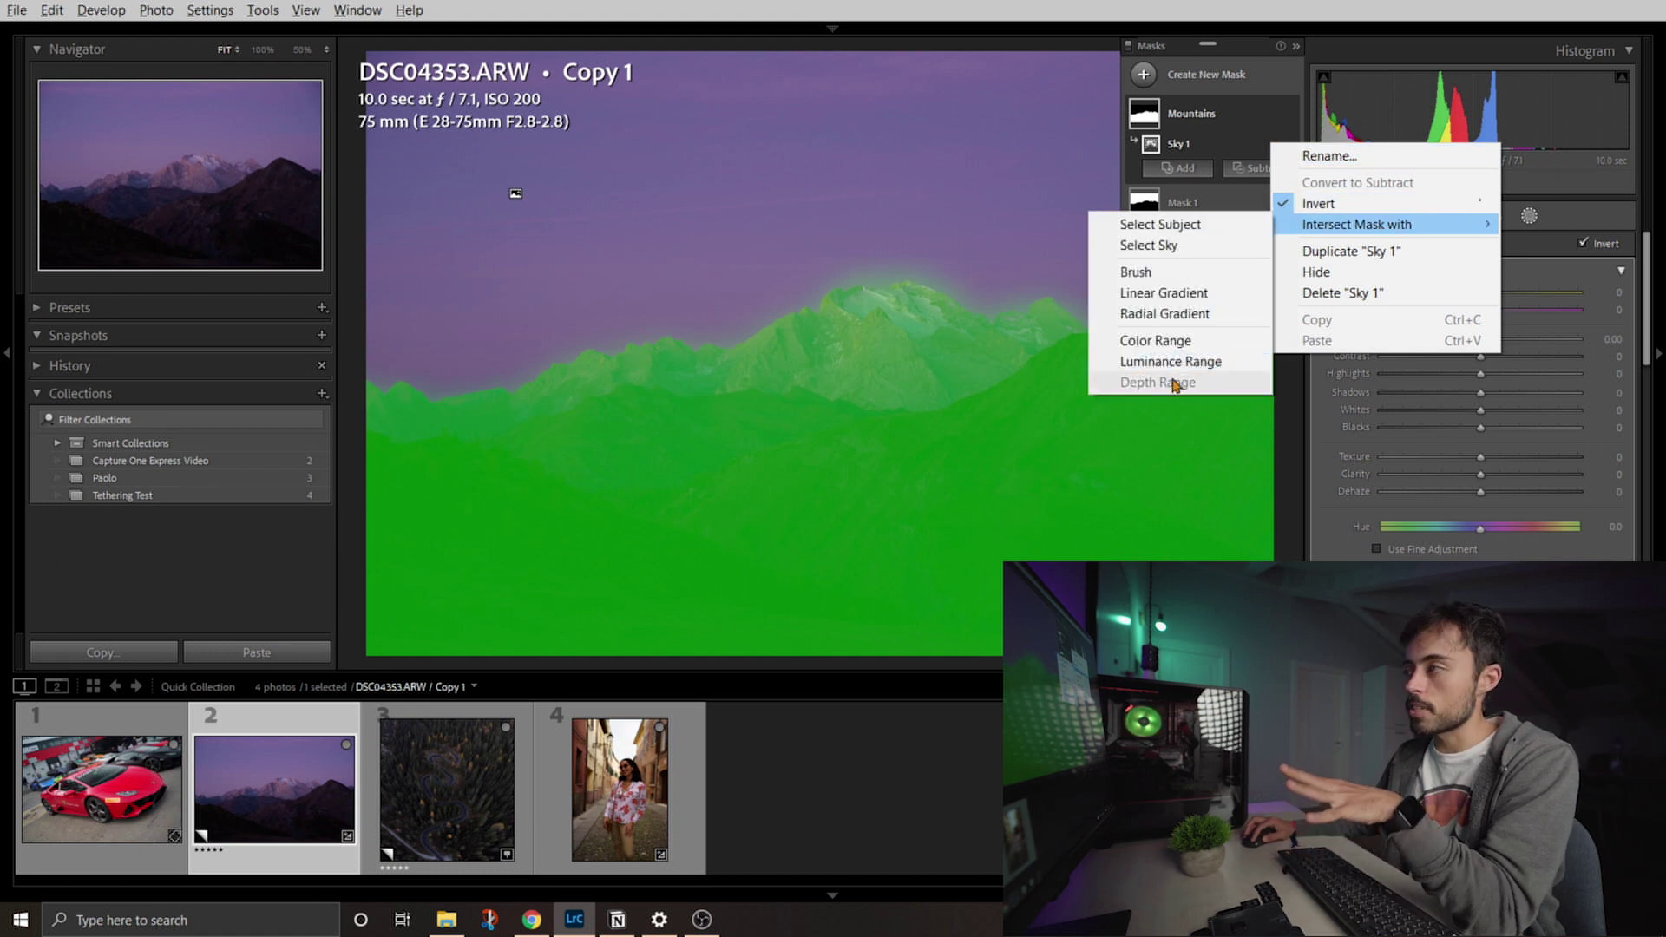
{"action": "left_click", "coordinate": [1231, 152]}
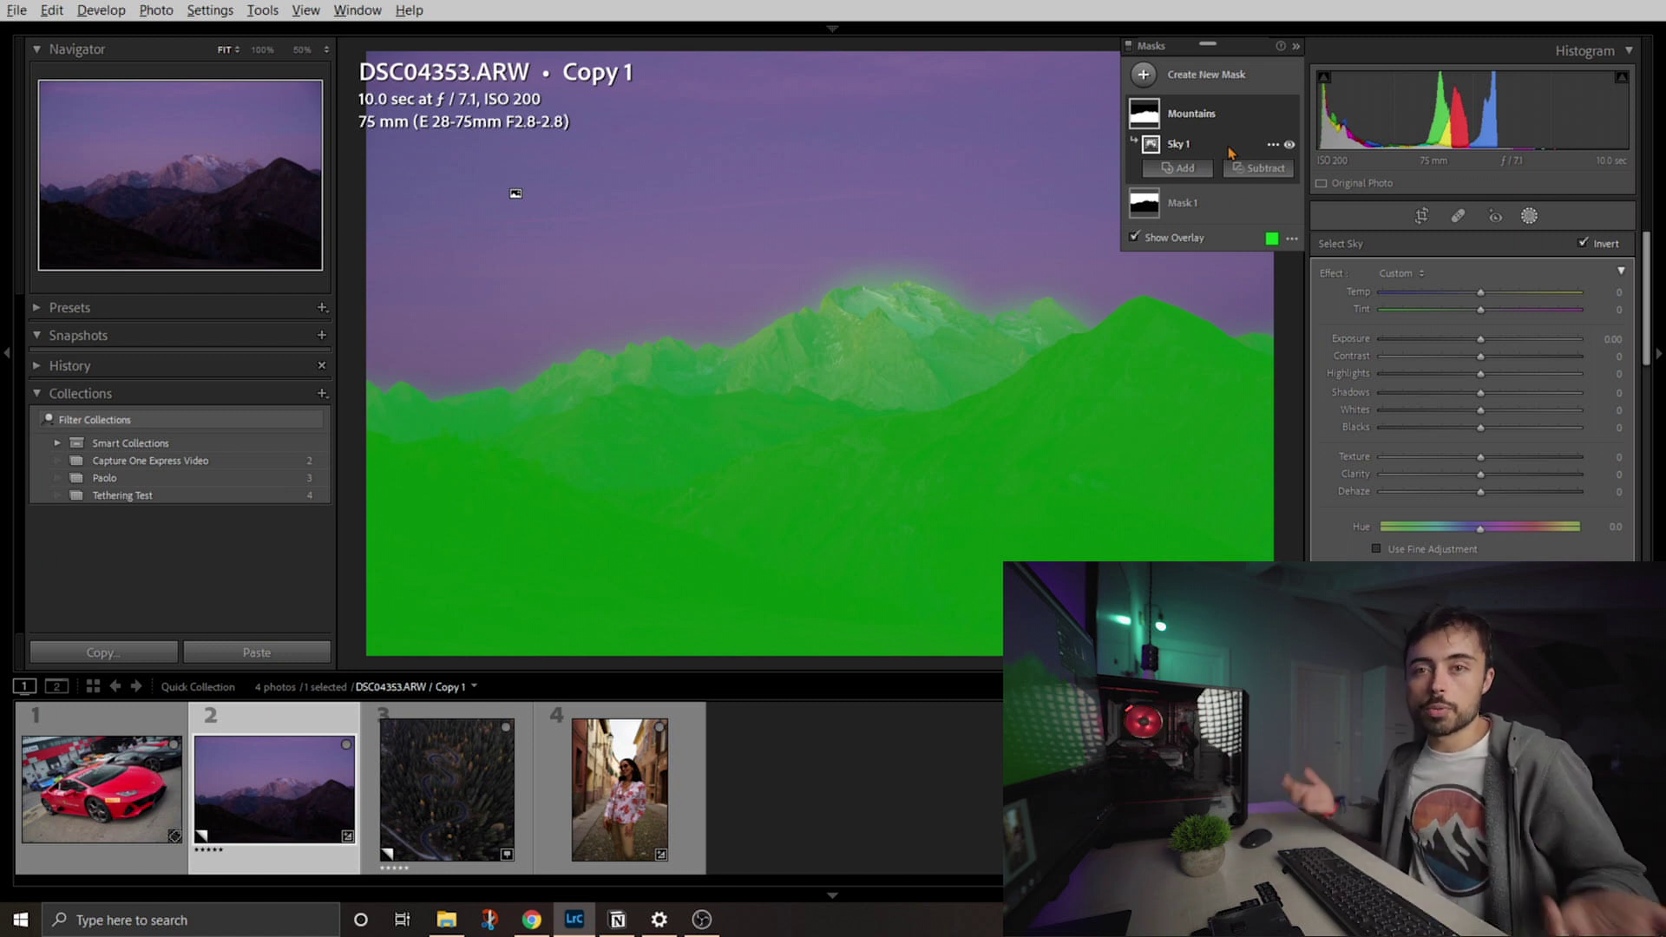
- Intersect the Sky 1 selection in the Mountains mask with a Luminance Range sampled from a small rectangle below the snowy peak
{"action": "left_click", "coordinate": [1273, 144]}
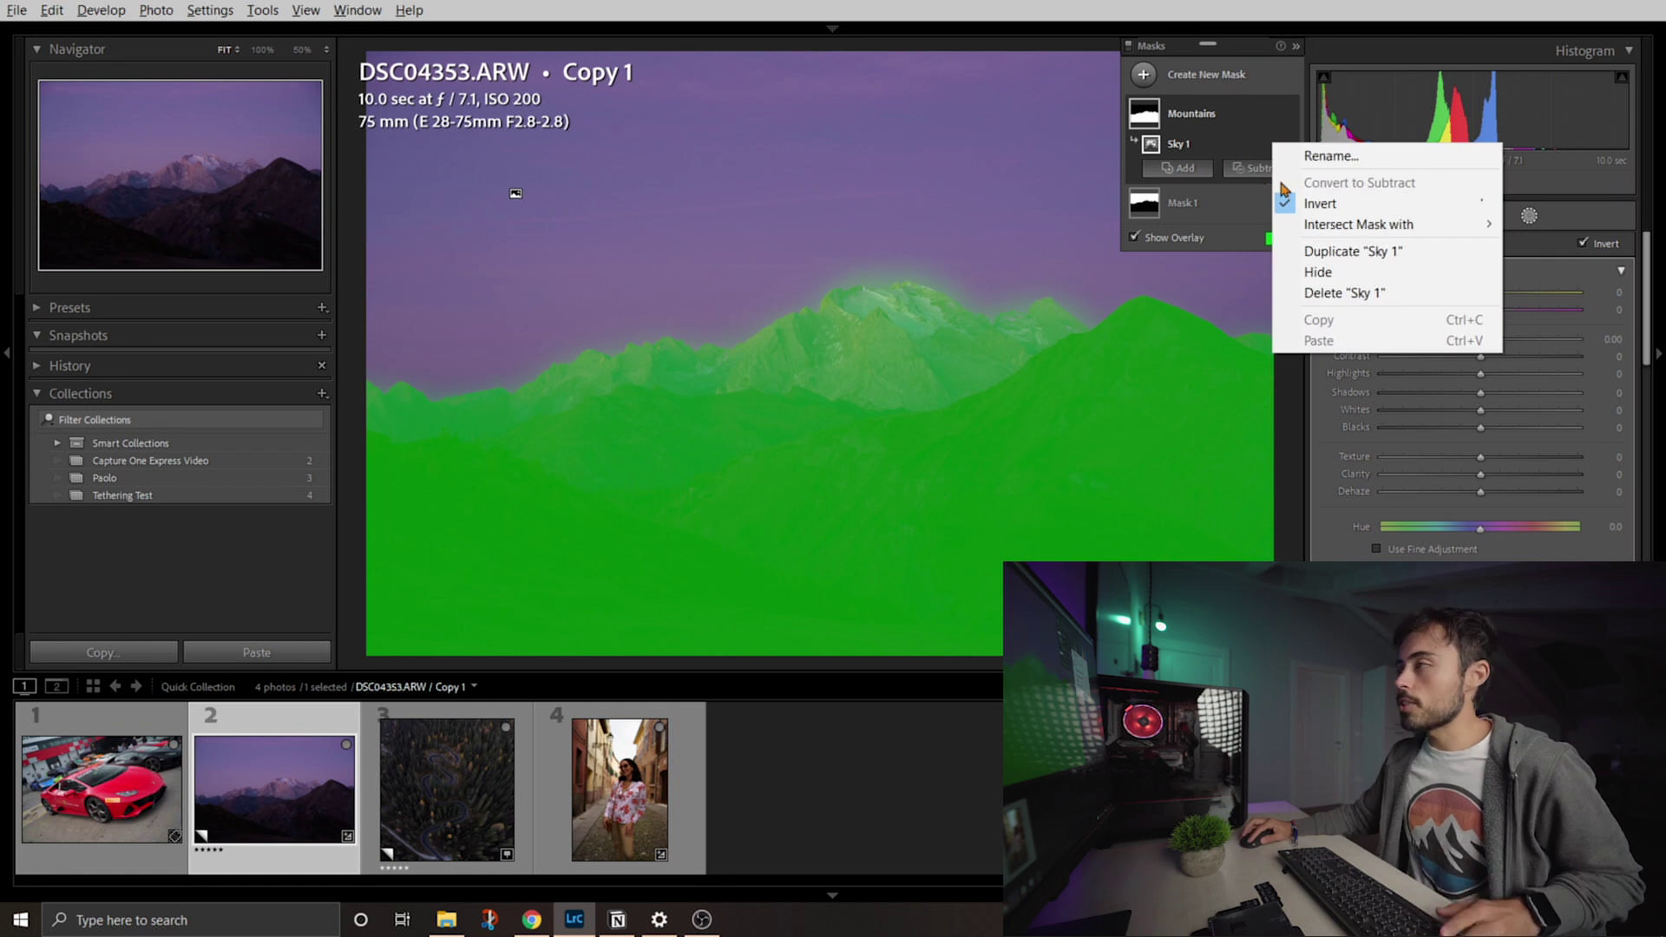
{"action": "mouse_move", "coordinate": [1293, 224]}
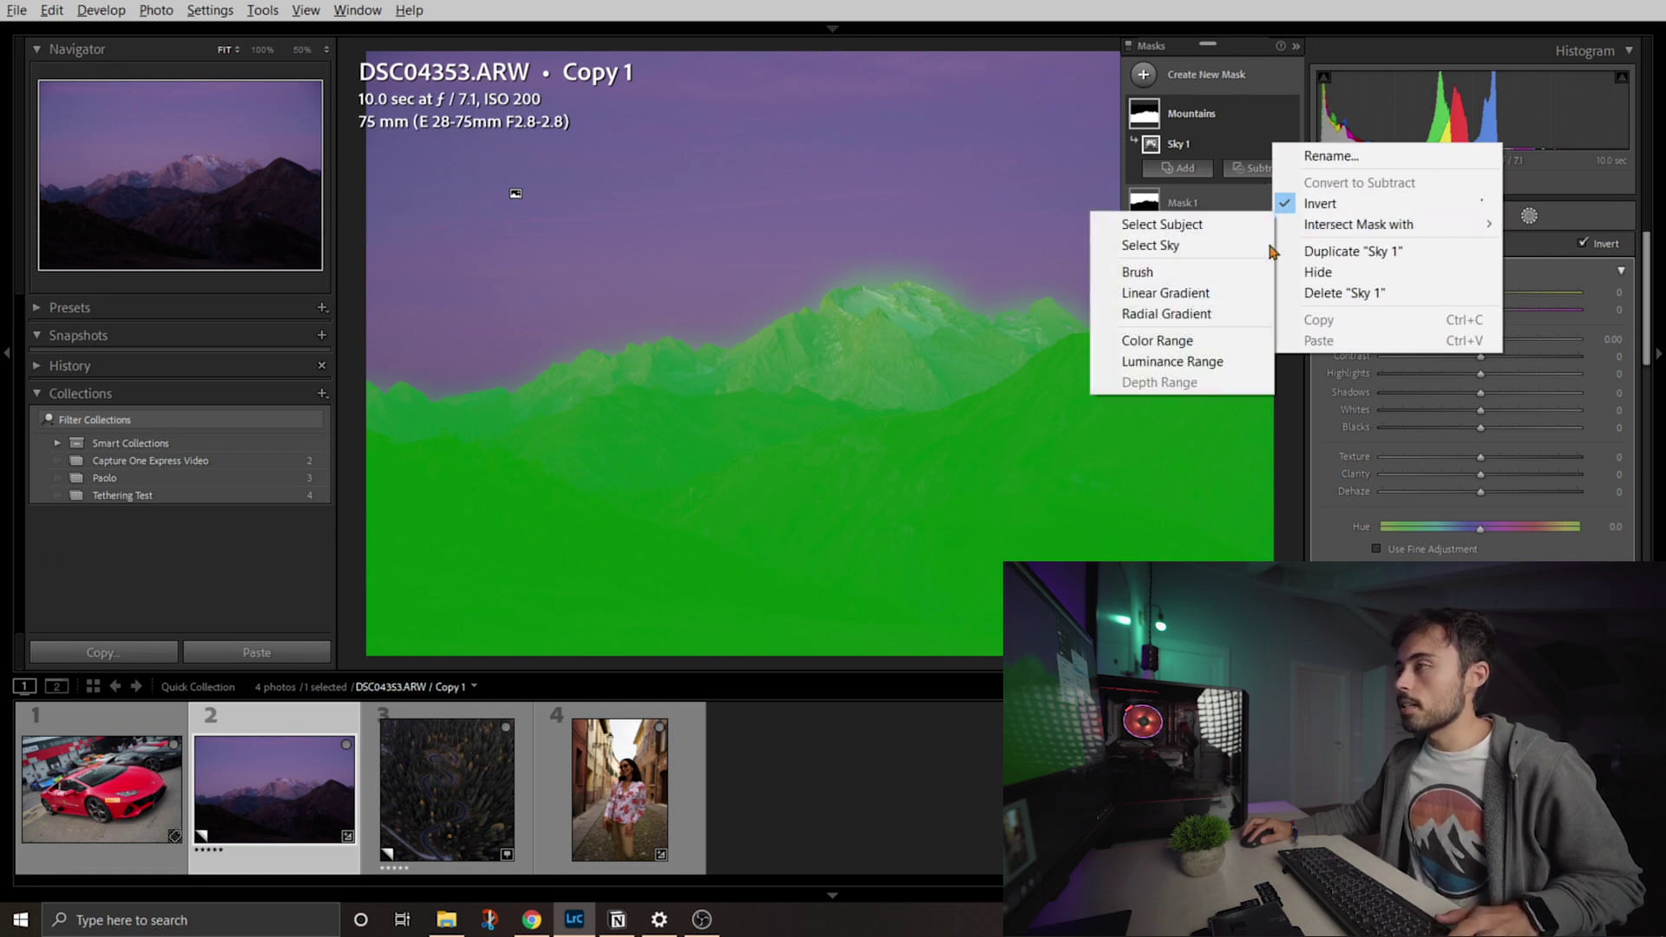
{"action": "left_click", "coordinate": [1206, 361]}
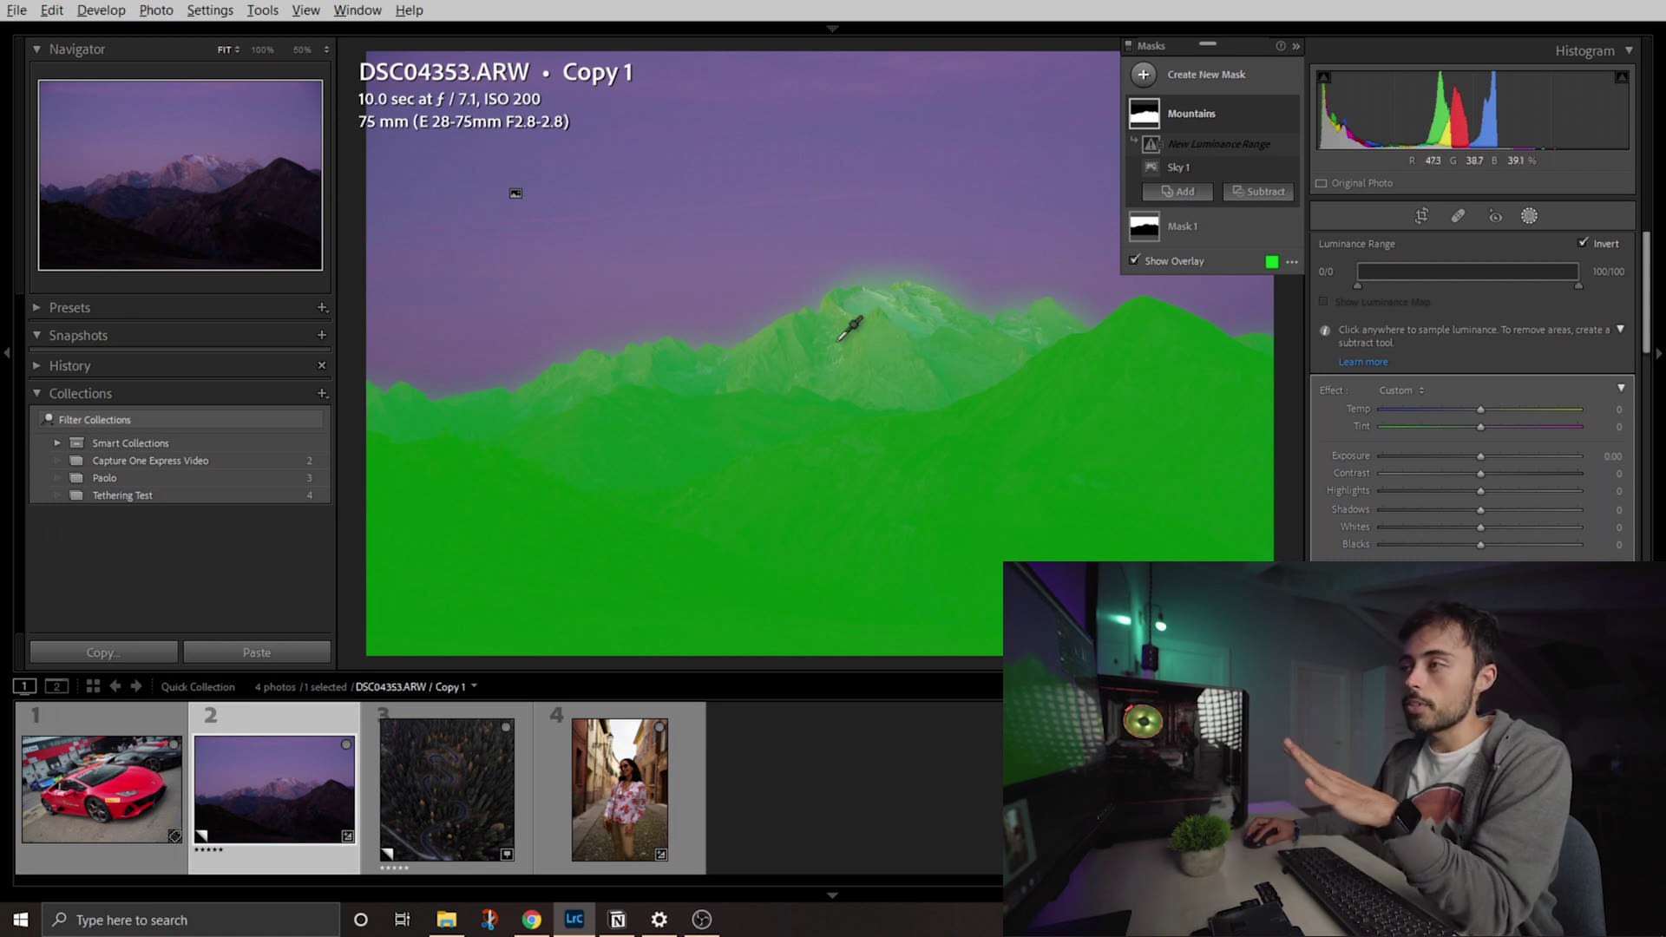
{"action": "left_click_drag", "start_coordinate": [830, 327], "coordinate": [903, 382]}
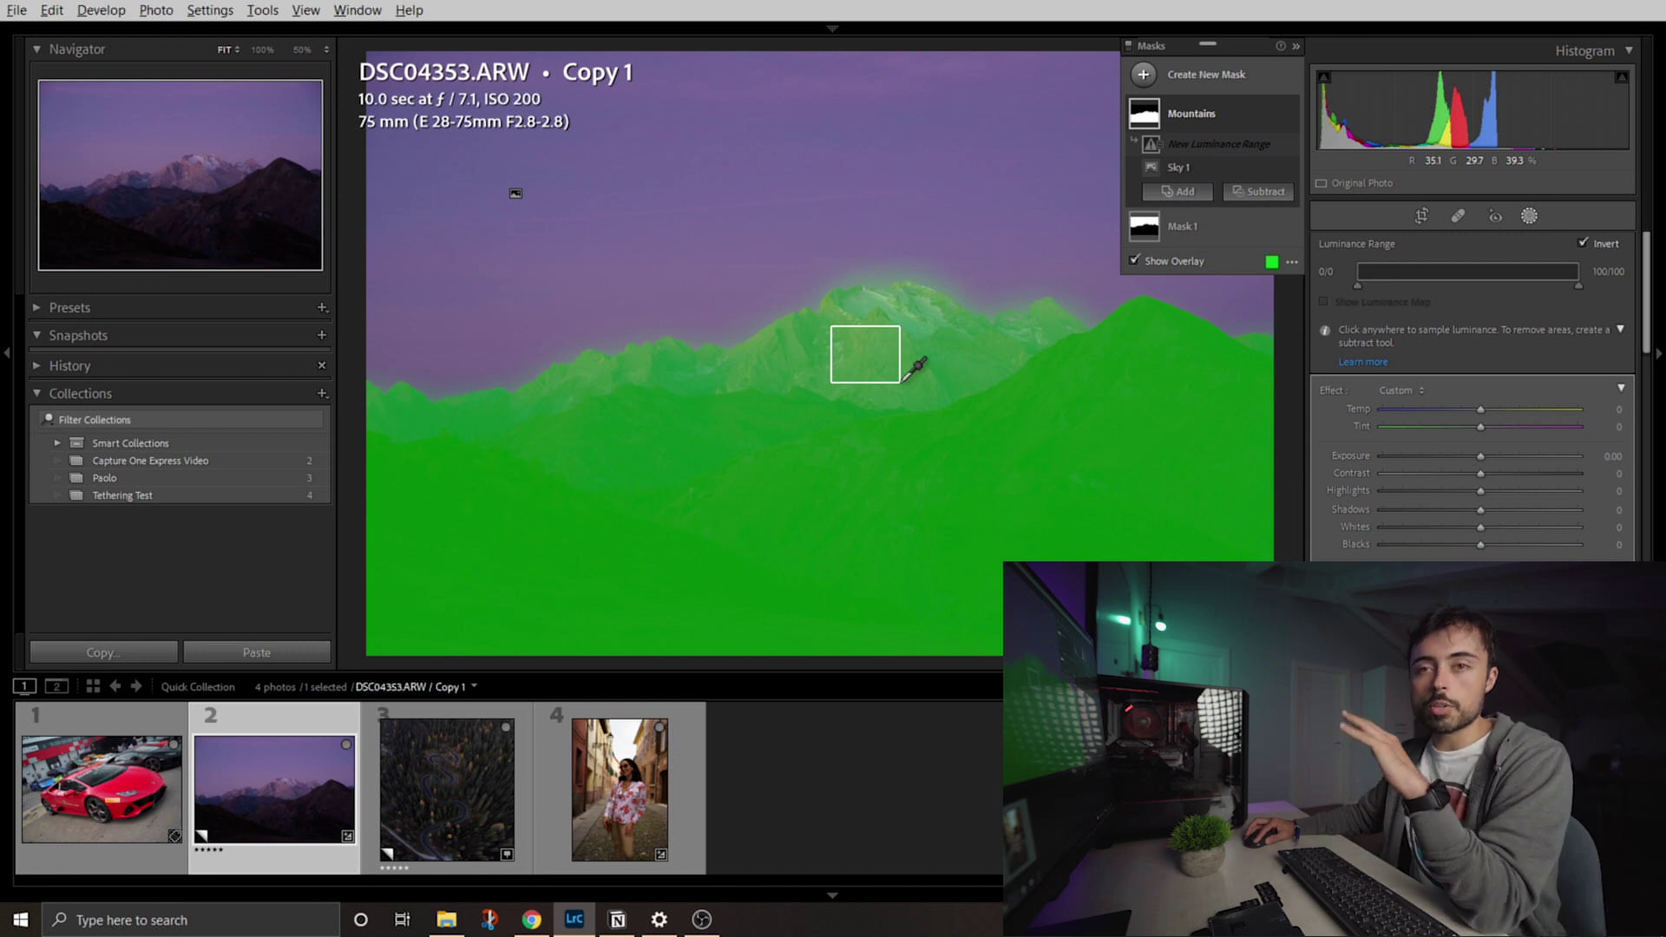
{"action": "left_click_drag", "start_coordinate": [902, 381], "coordinate": [902, 380]}
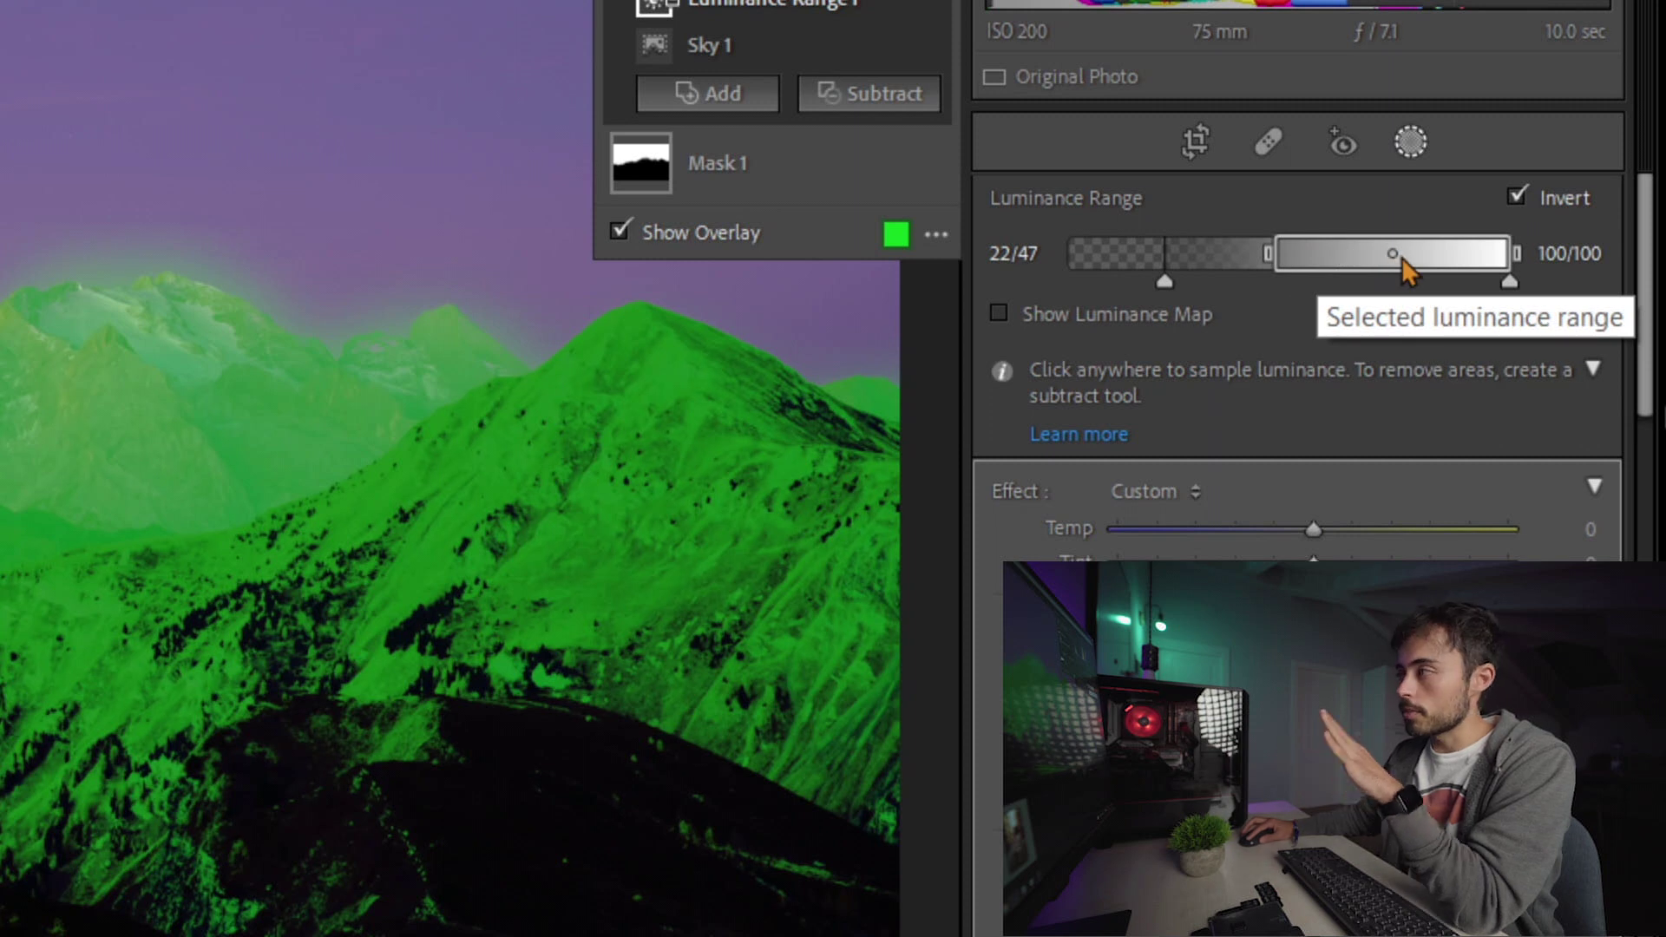
- Try shifting the Mountains mask's Luminance Range toward darker tones, then moving its lower limit to 72 and down to 0
{"action": "left_click_drag", "start_coordinate": [1393, 254], "coordinate": [1201, 247]}
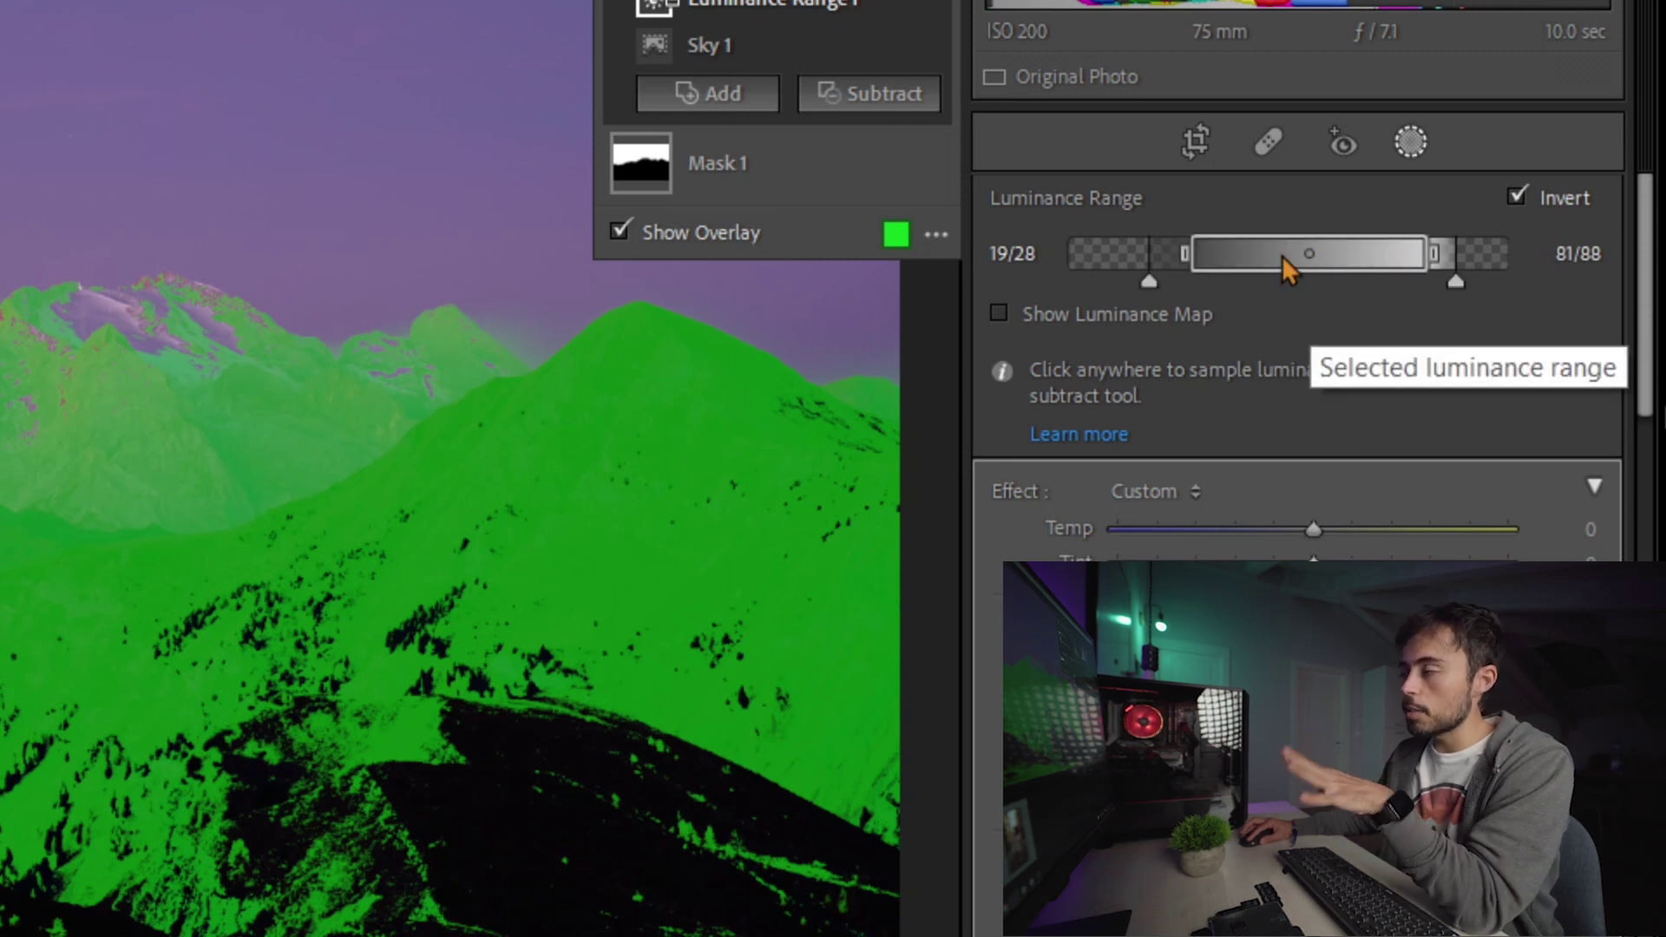
{"action": "left_click_drag", "start_coordinate": [1191, 265], "coordinate": [1392, 272]}
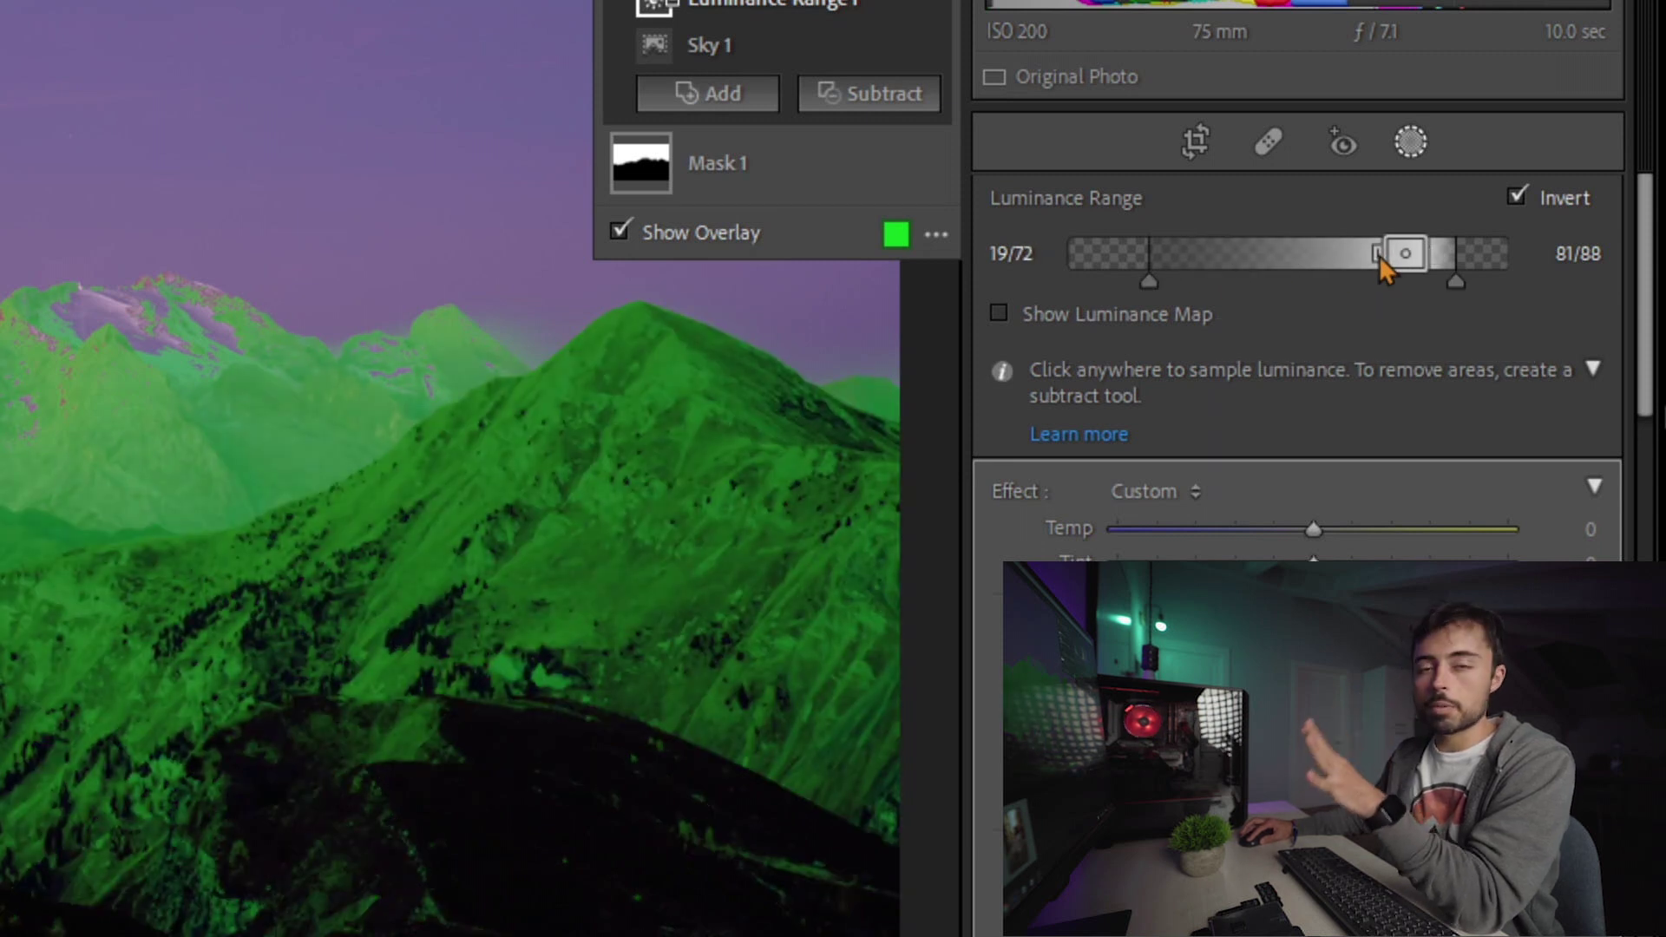
{"action": "left_click_drag", "start_coordinate": [1371, 257], "coordinate": [1026, 286]}
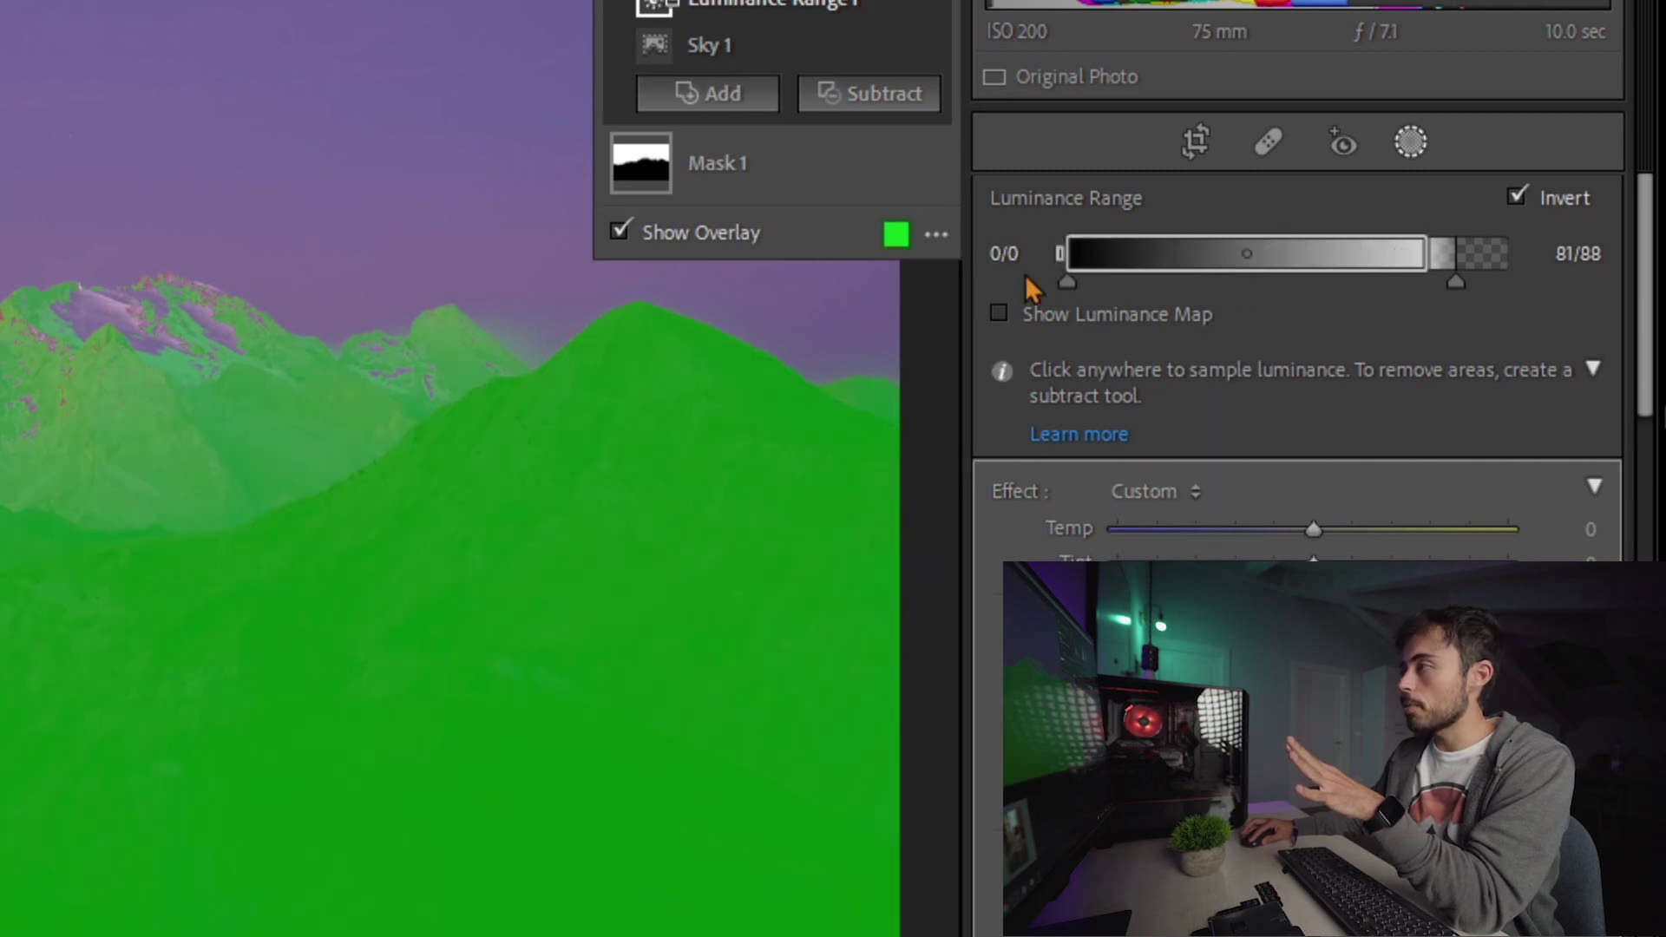
- Set the Mountains mask's Luminance Range to 31/56 at the dark end and 86/96 at the bright end
{"action": "left_click_drag", "start_coordinate": [1447, 244], "coordinate": [1505, 255]}
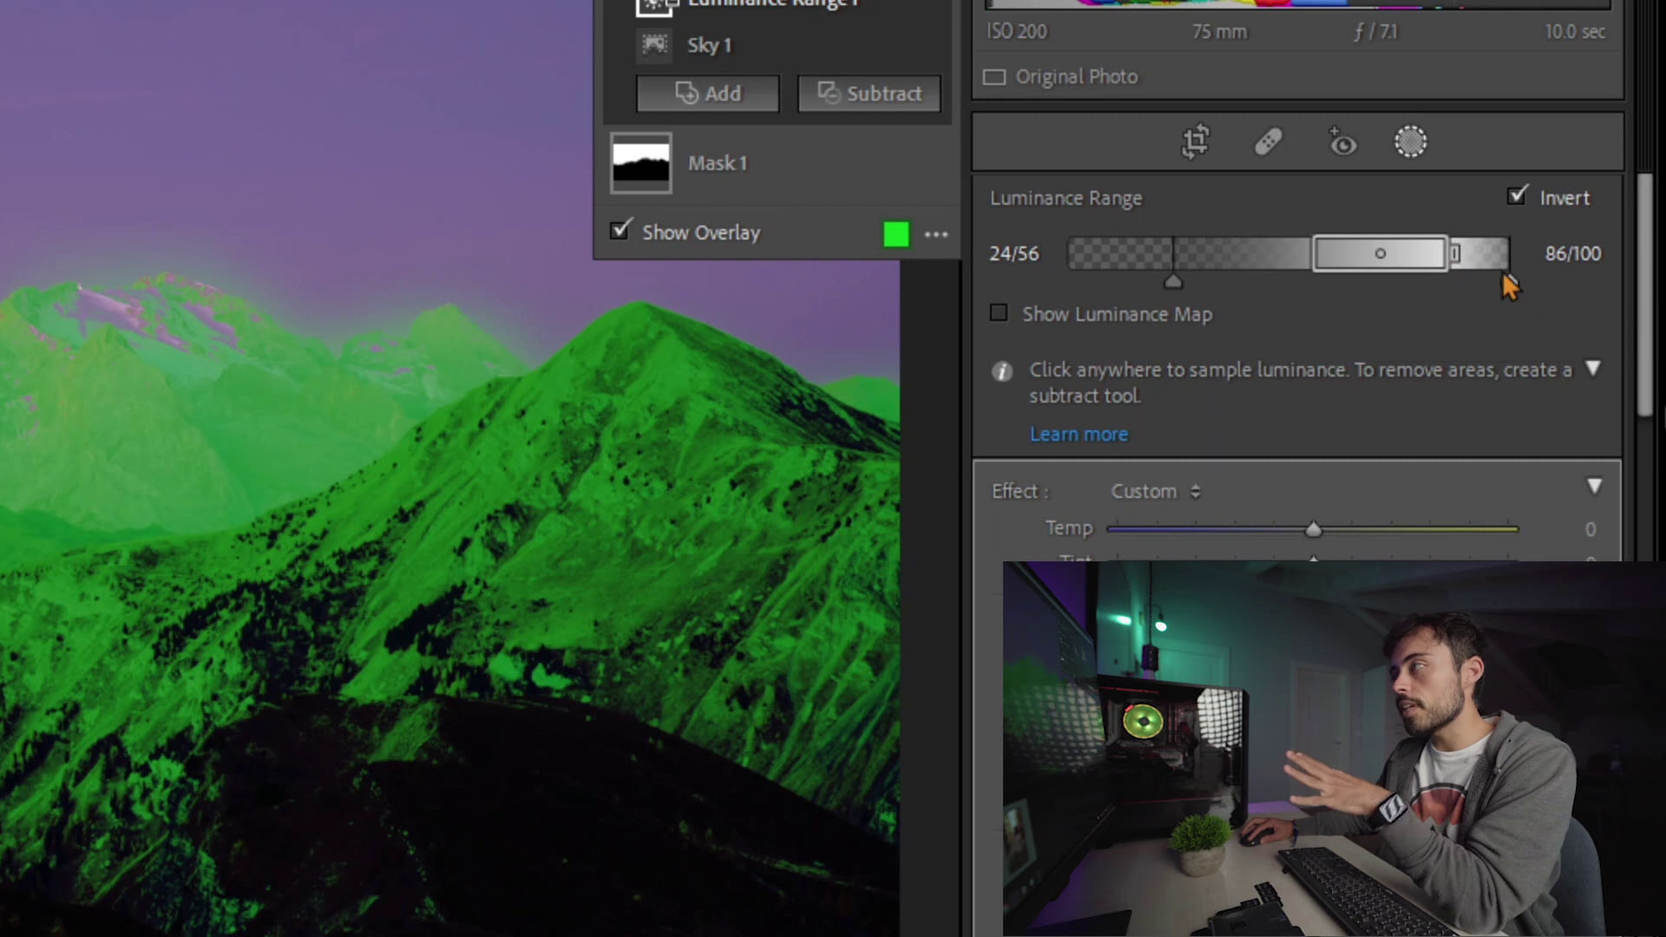
{"action": "left_click_drag", "start_coordinate": [1507, 282], "coordinate": [1493, 285]}
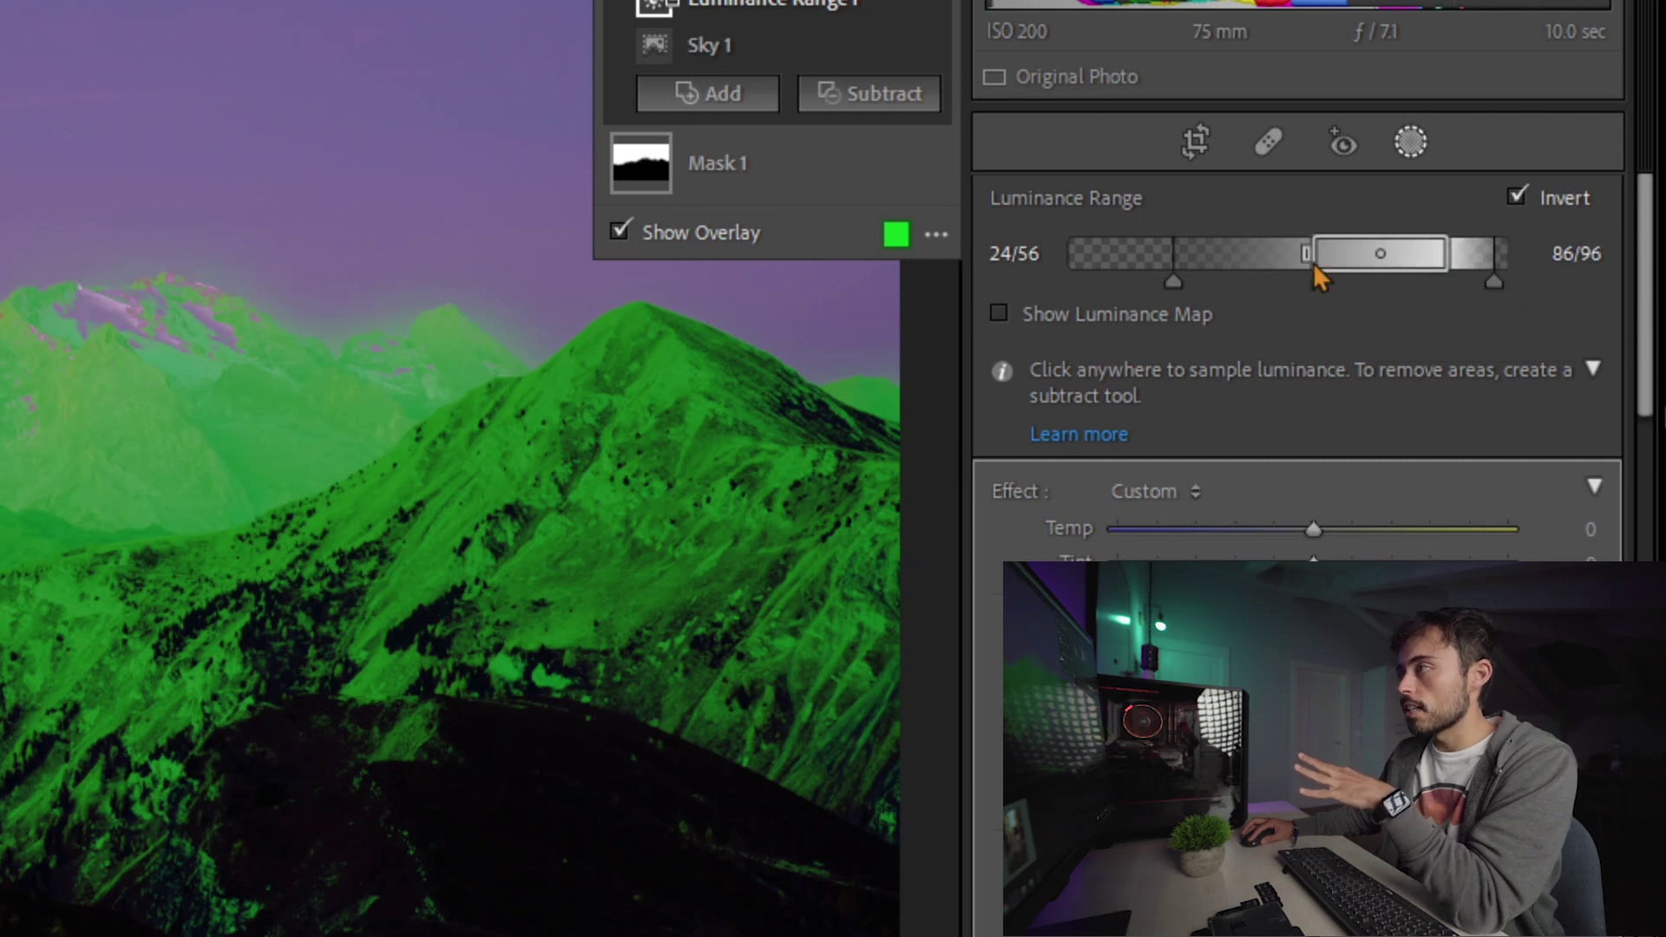
{"action": "left_click_drag", "start_coordinate": [1174, 283], "coordinate": [1205, 280]}
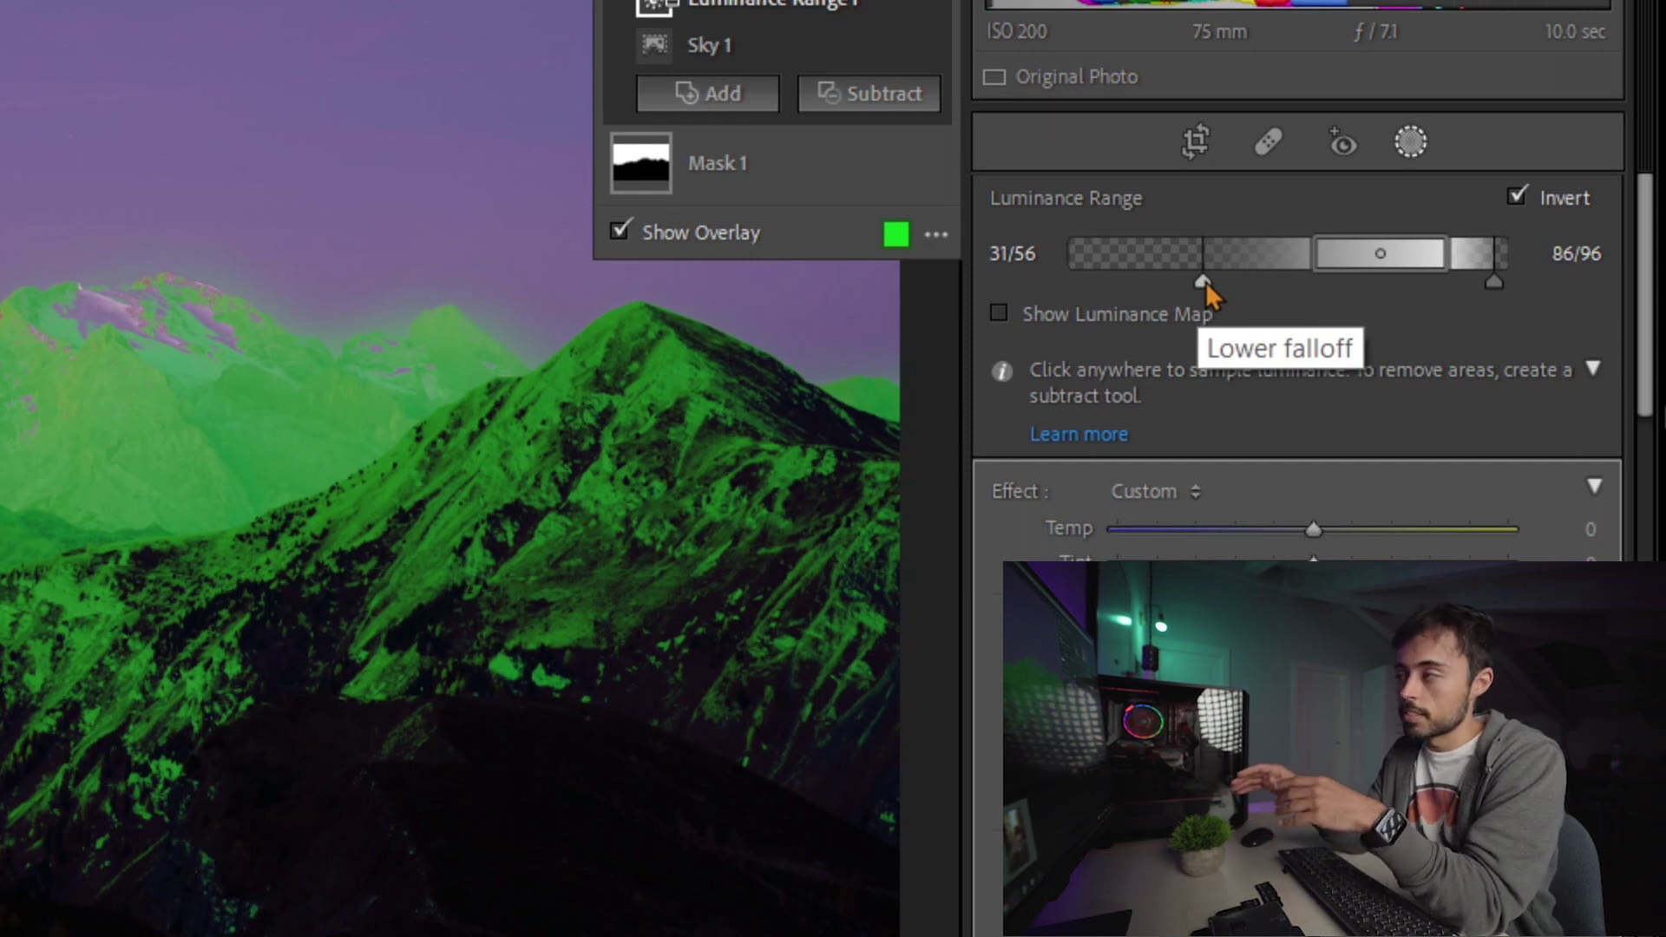
- Show the luminance map, set the Luminance Range's lower falloff to 35, and return to the Mountains mask's color overlay
{"action": "left_click", "coordinate": [1144, 318]}
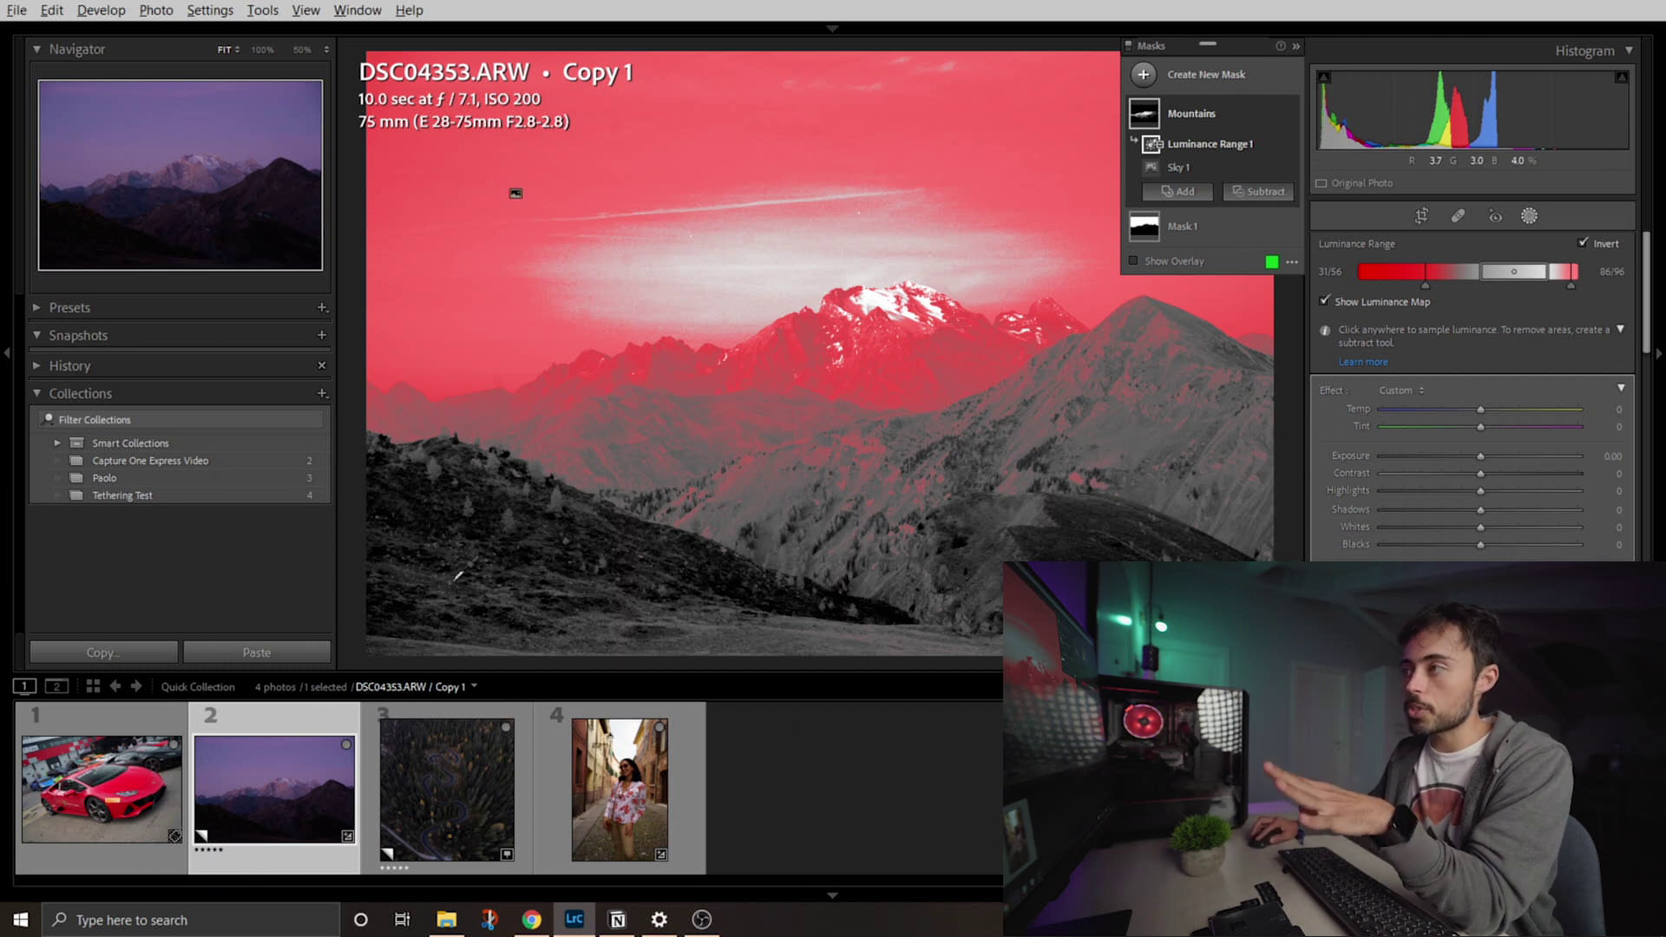
{"action": "mouse_move", "coordinate": [1425, 286]}
{"action": "left_mouse_down"}
{"action": "mouse_move", "coordinate": [1320, 288]}
{"action": "mouse_move", "coordinate": [1451, 291]}
{"action": "mouse_move", "coordinate": [1438, 291]}
{"action": "left_mouse_up"}
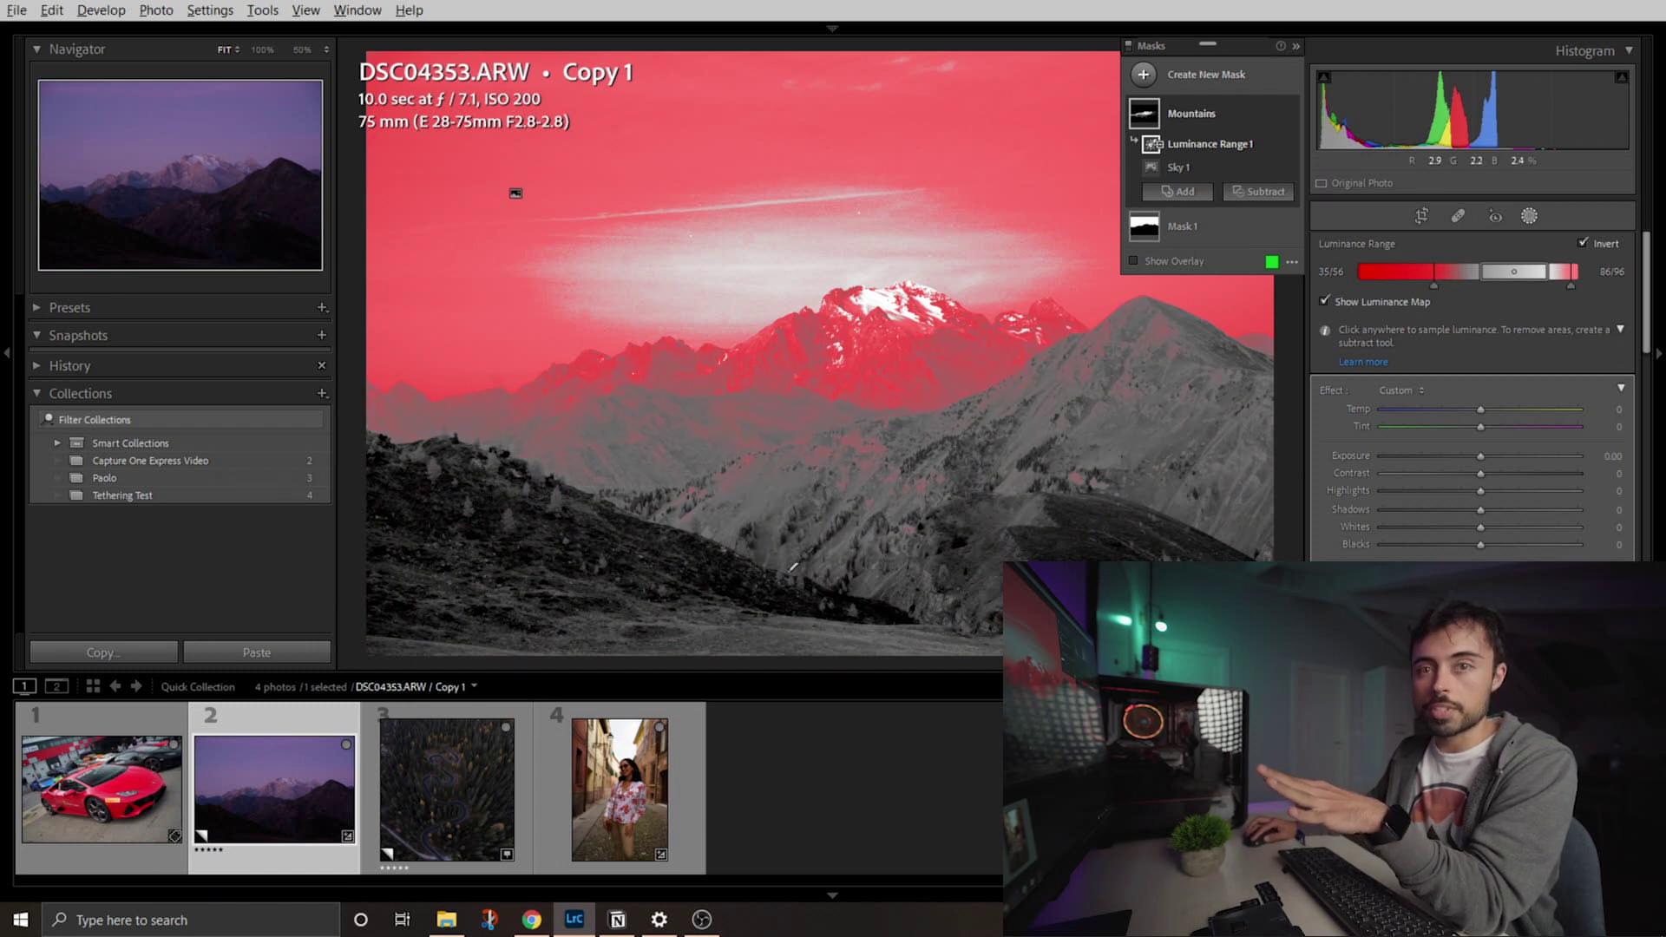
{"action": "key", "text": "shift+w"}
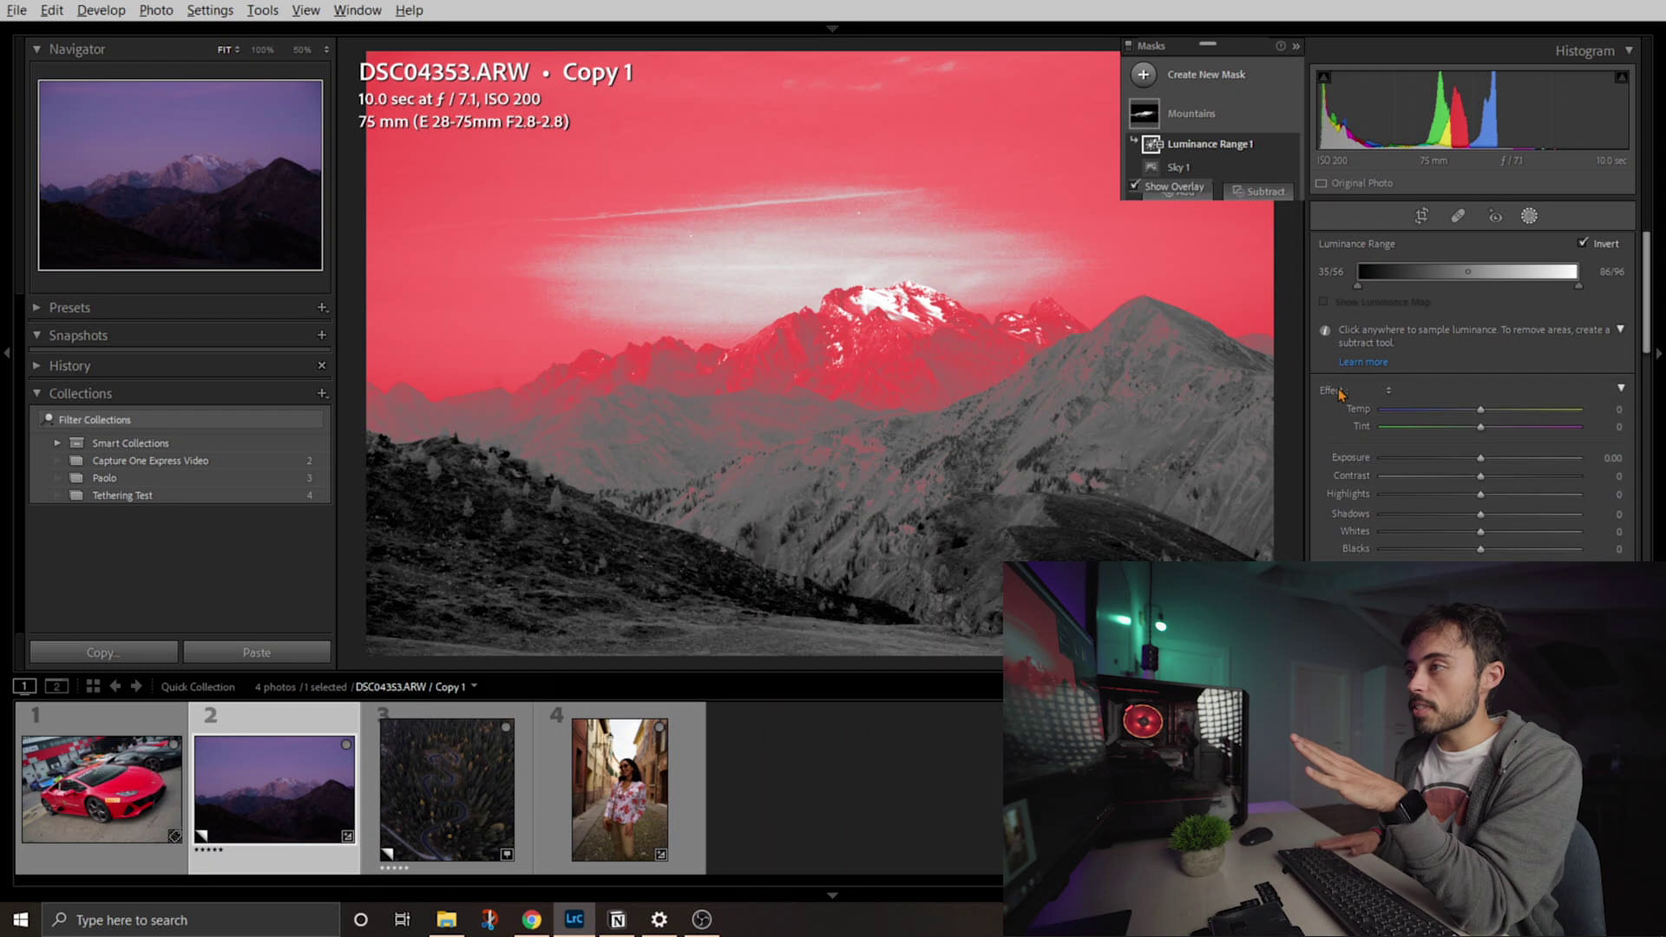
{"action": "key", "text": "shift+w"}
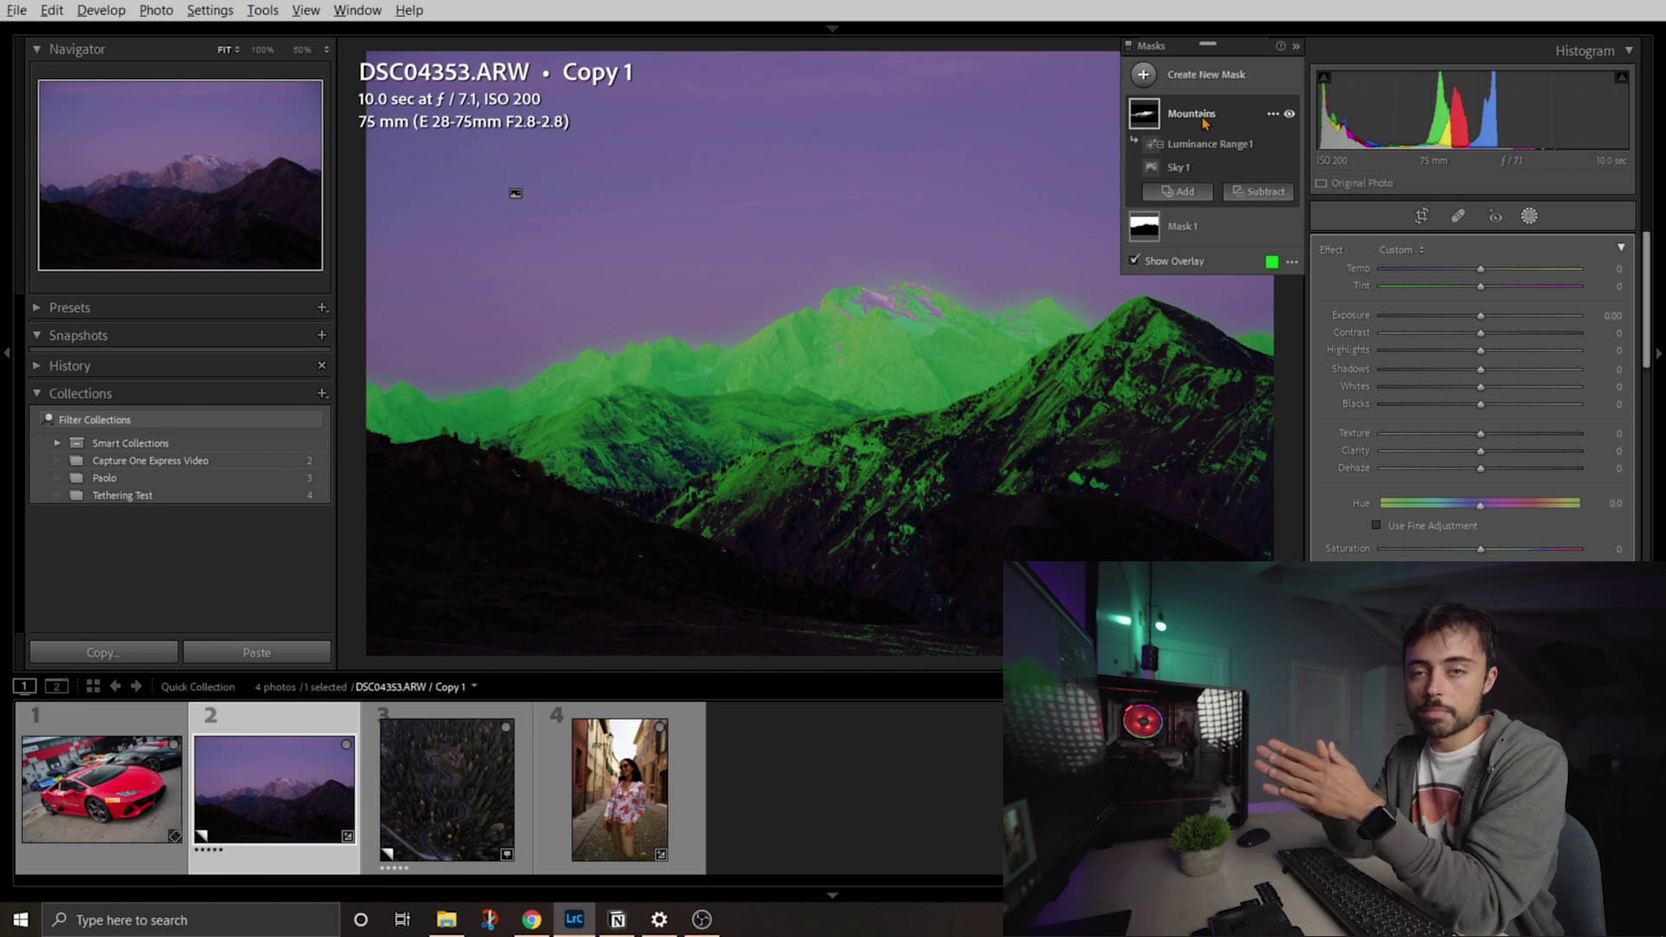
- Hide the overlay, set the Mountains mask's Exposure to 0.35, and warm its Temp
{"action": "key", "text": "o"}
{"action": "left_click_drag", "start_coordinate": [1480, 315], "coordinate": [1491, 333]}
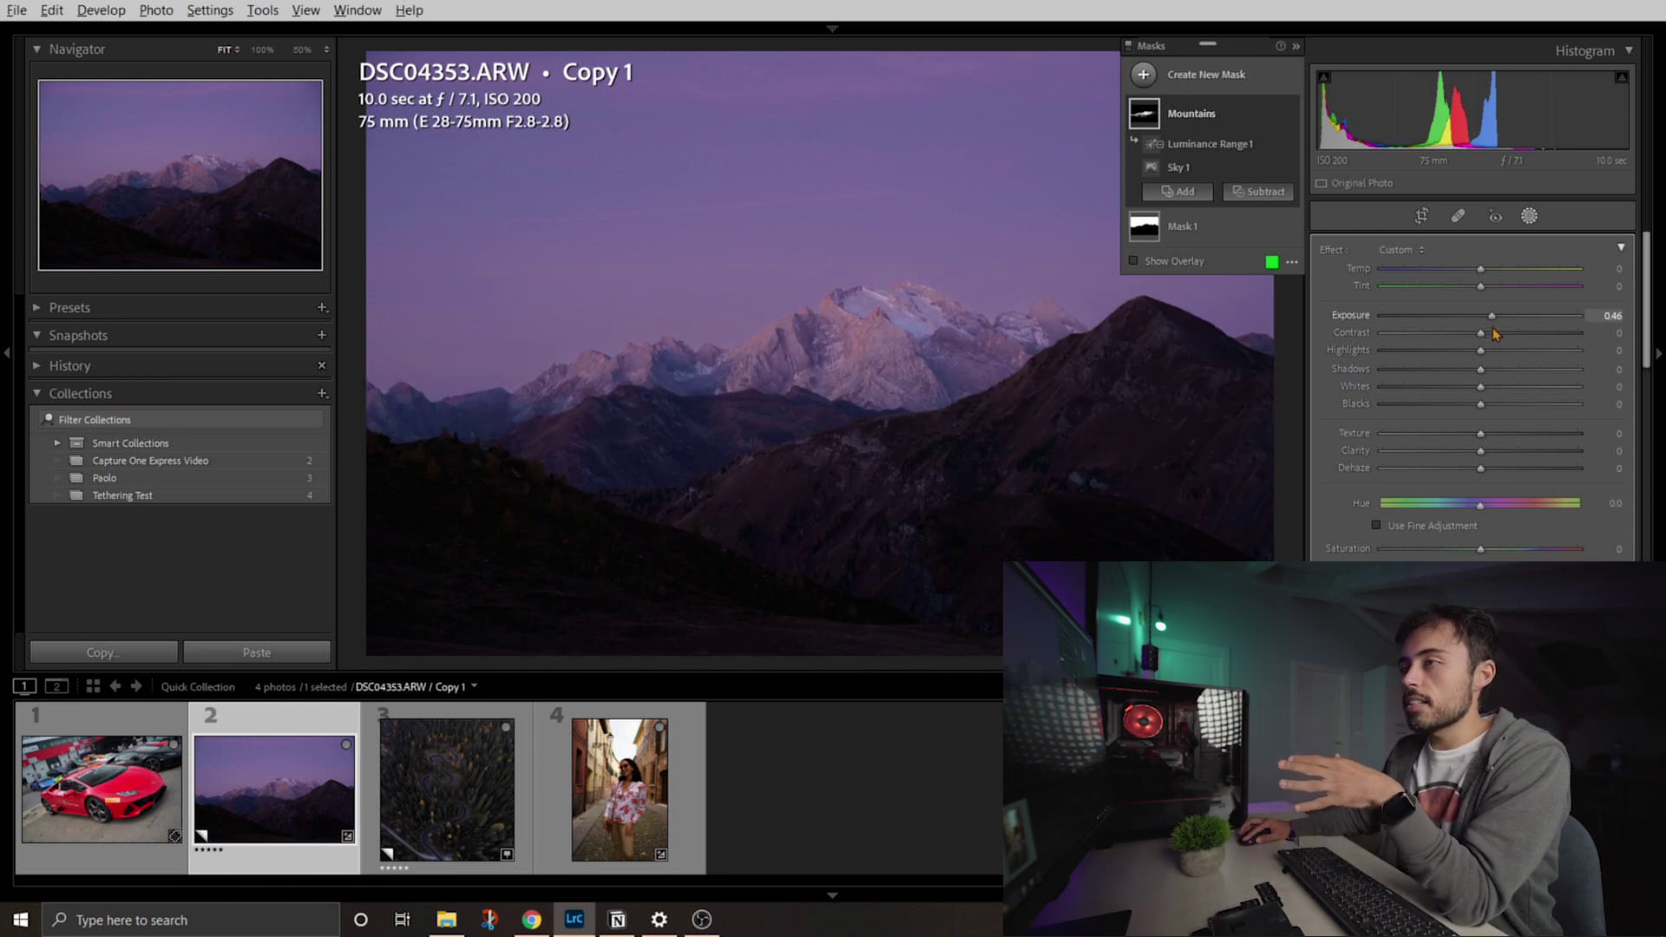
{"action": "left_click_drag", "start_coordinate": [1494, 336], "coordinate": [1487, 323]}
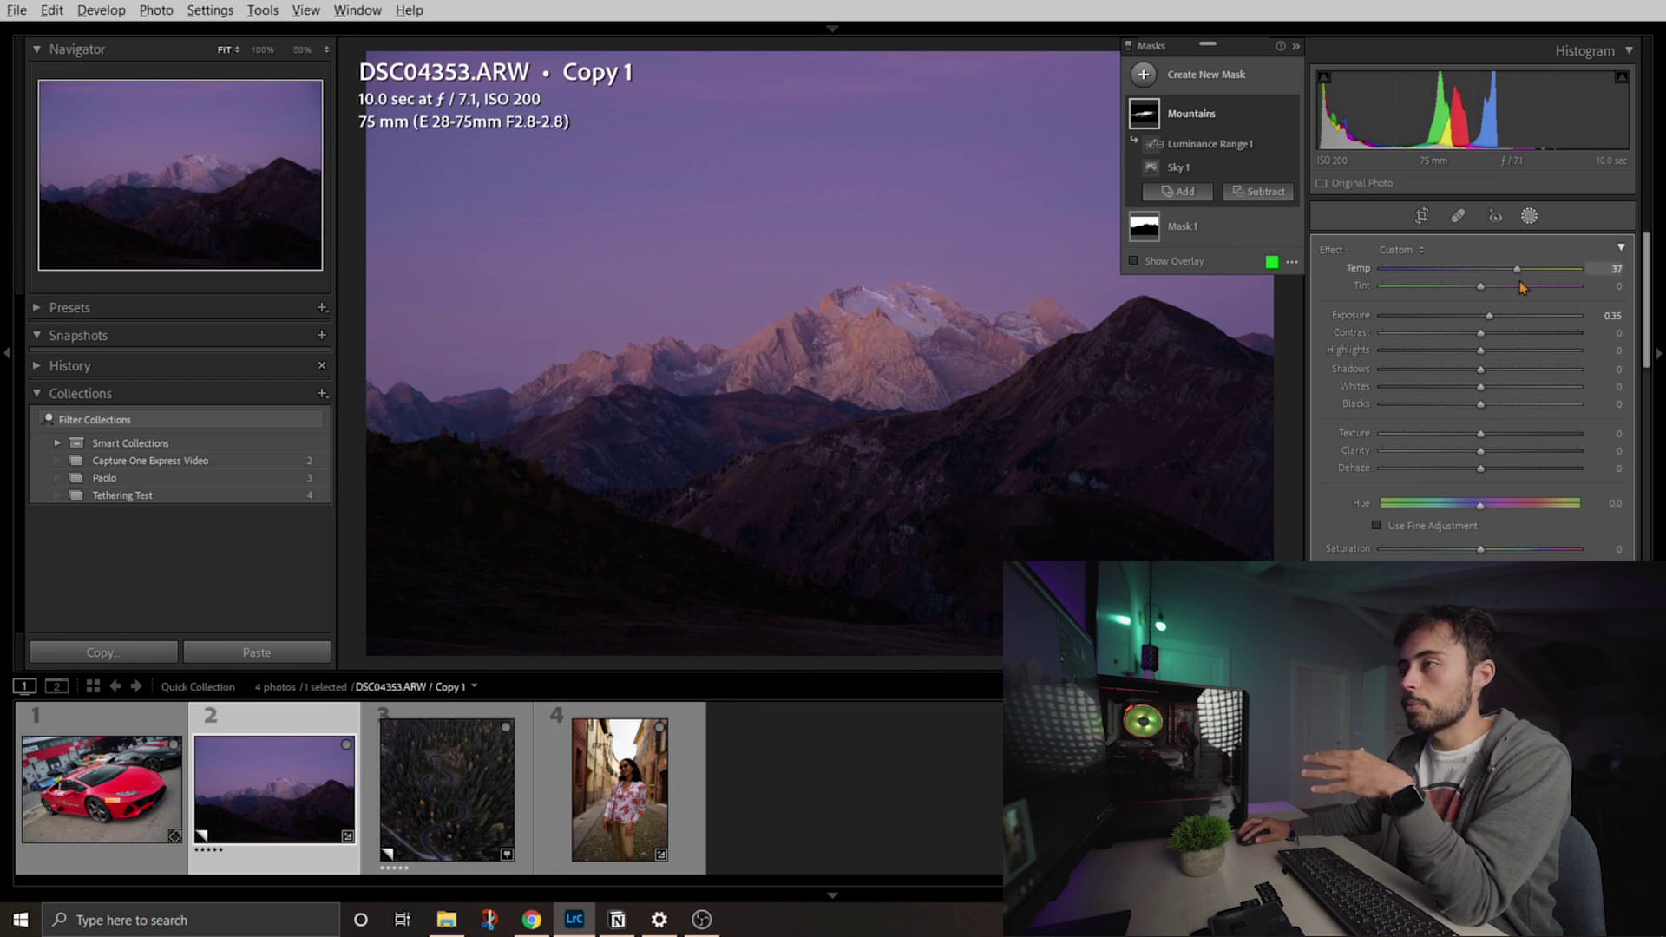
{"action": "left_click_drag", "start_coordinate": [1555, 289], "coordinate": [1553, 291]}
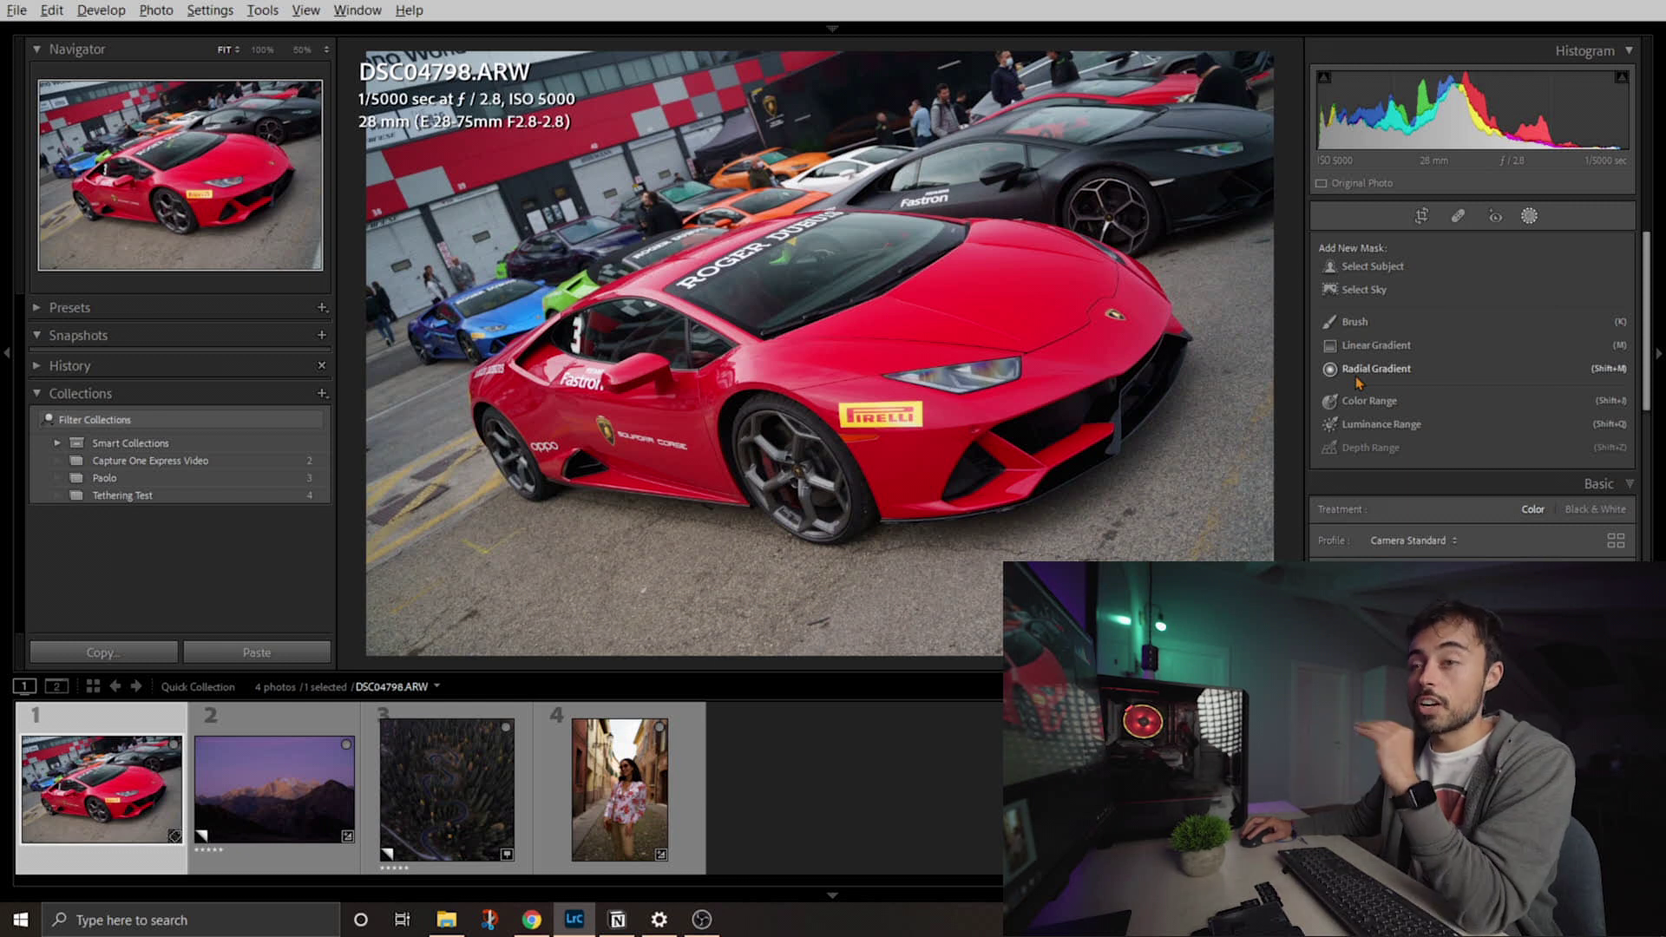
- Add a Color Range mask to the car photo by sampling a rectangle on the foreground car's red bonnet
{"action": "left_click", "coordinate": [1369, 400]}
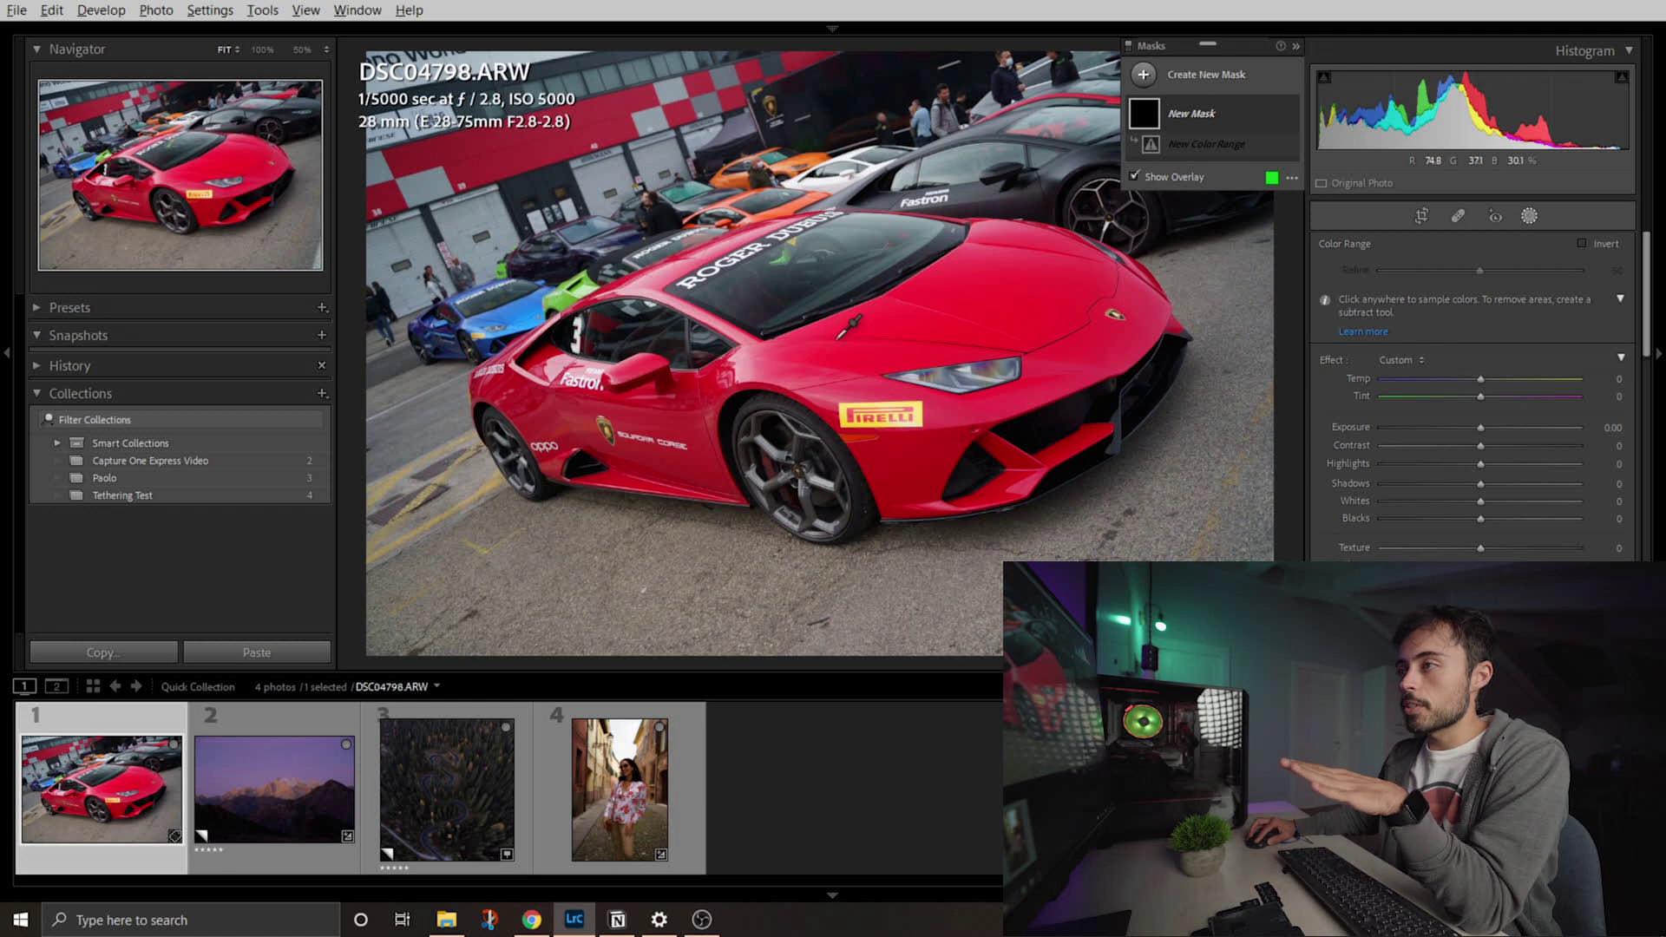
{"action": "left_click_drag", "start_coordinate": [957, 275], "coordinate": [1054, 330]}
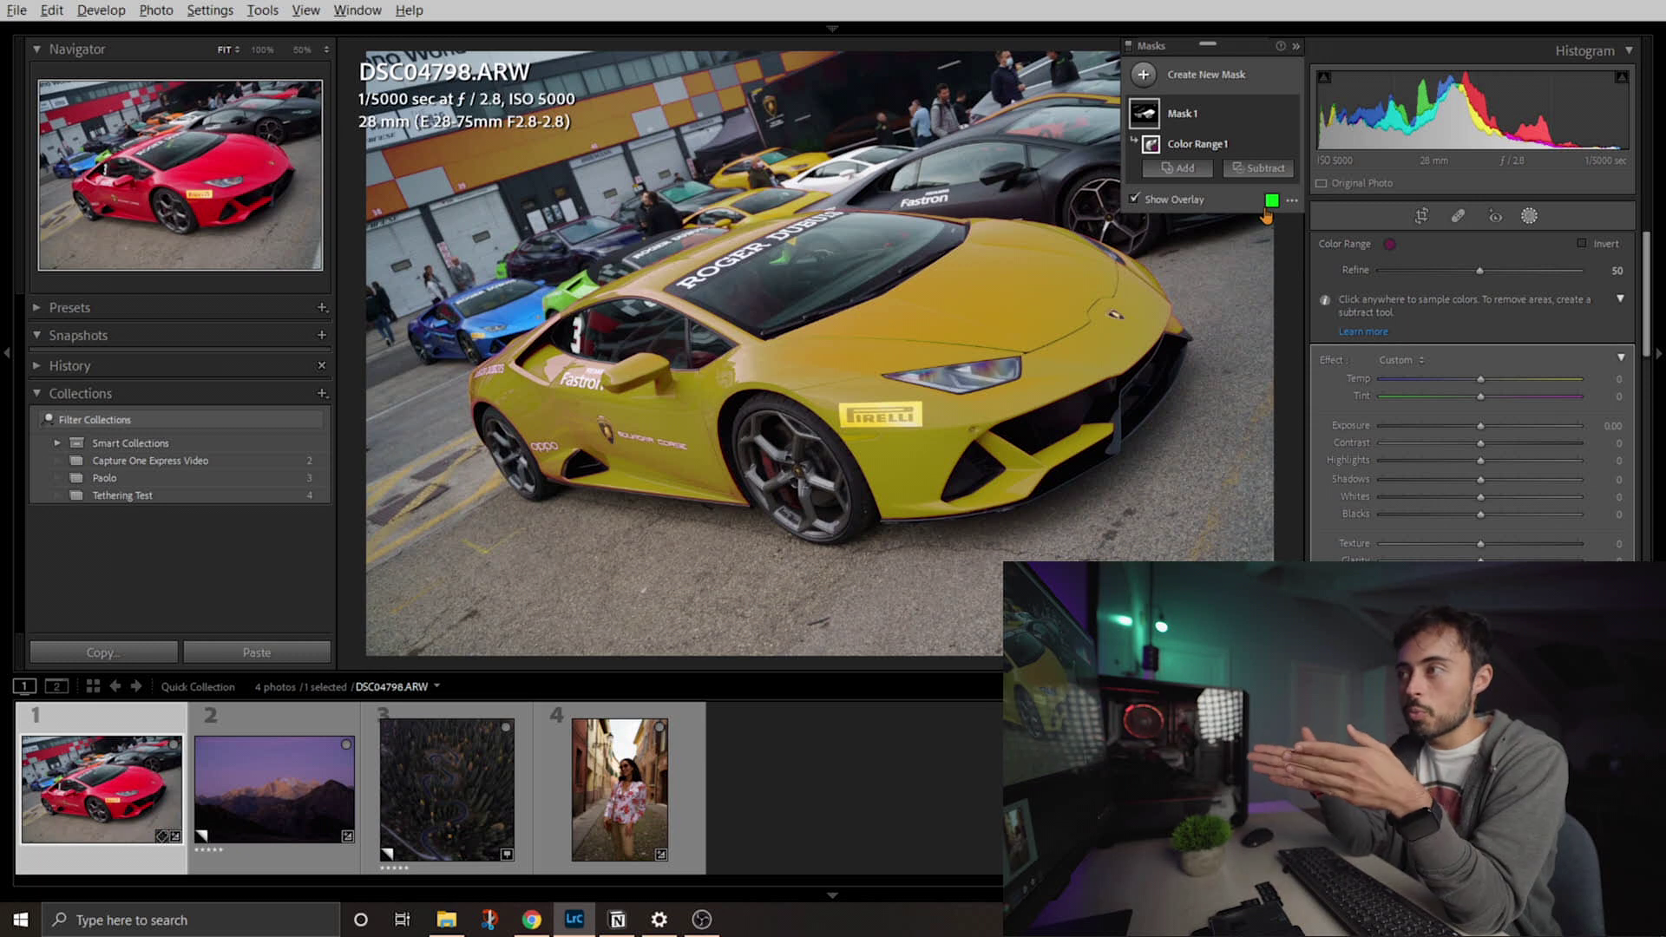
- Show the car mask's overlay as Image on B&W, and switch it to Color Overlay on B&W
{"action": "left_click", "coordinate": [1292, 201]}
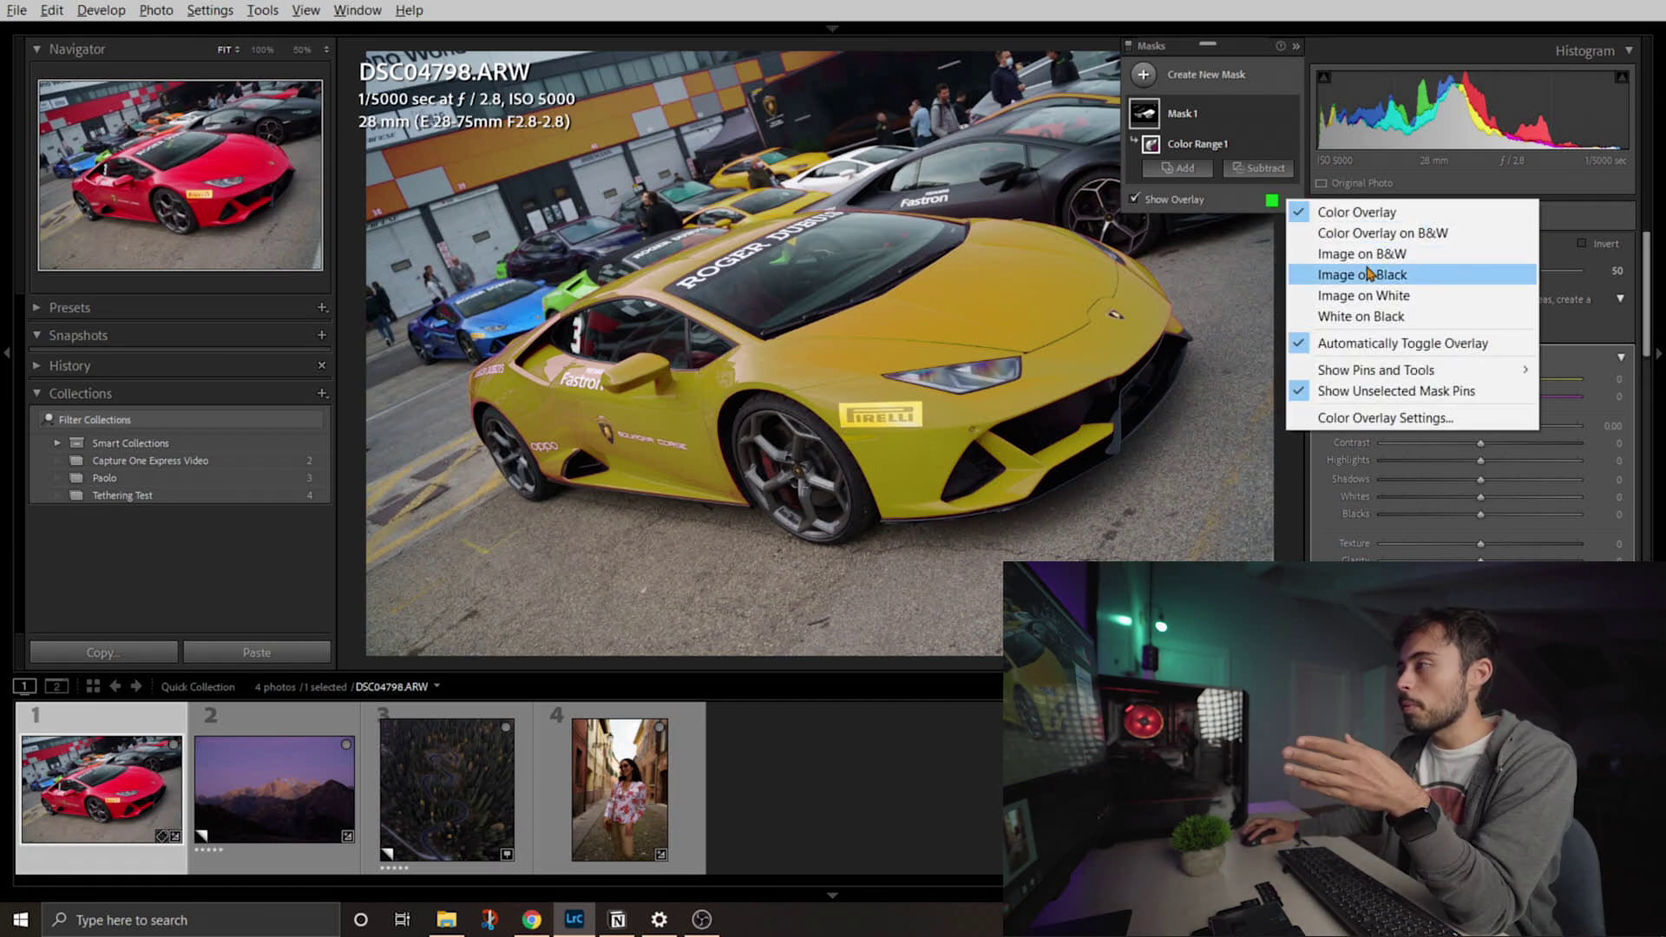
{"action": "left_click", "coordinate": [1363, 254]}
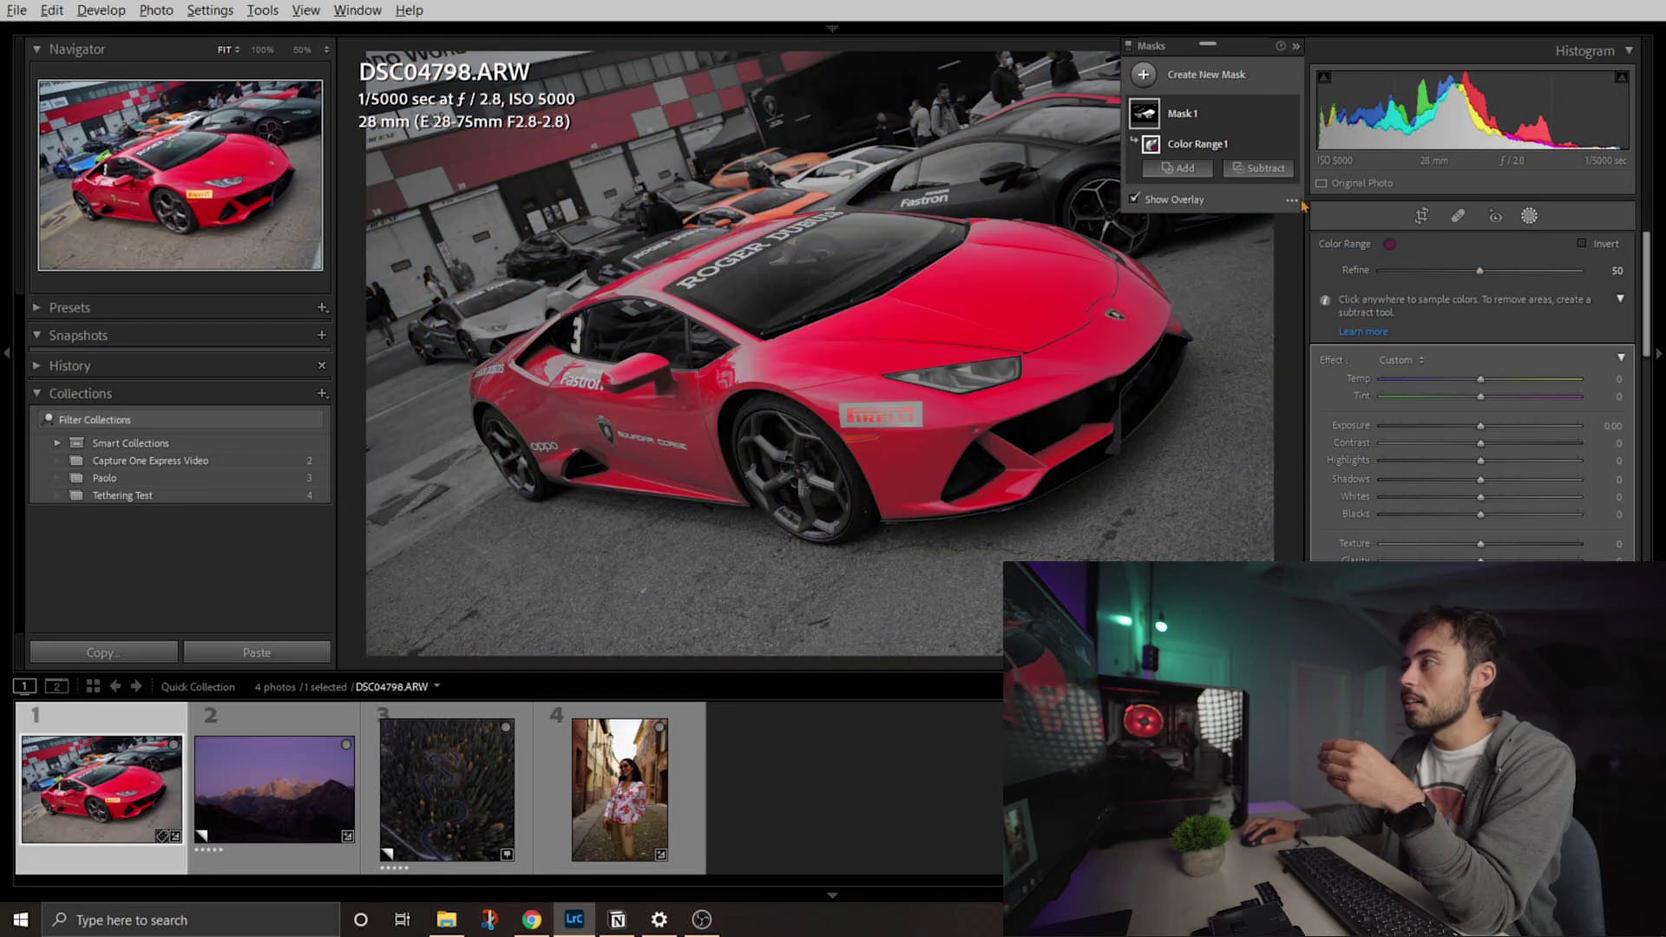
{"action": "left_click", "coordinate": [1292, 200]}
{"action": "left_click", "coordinate": [1350, 235]}
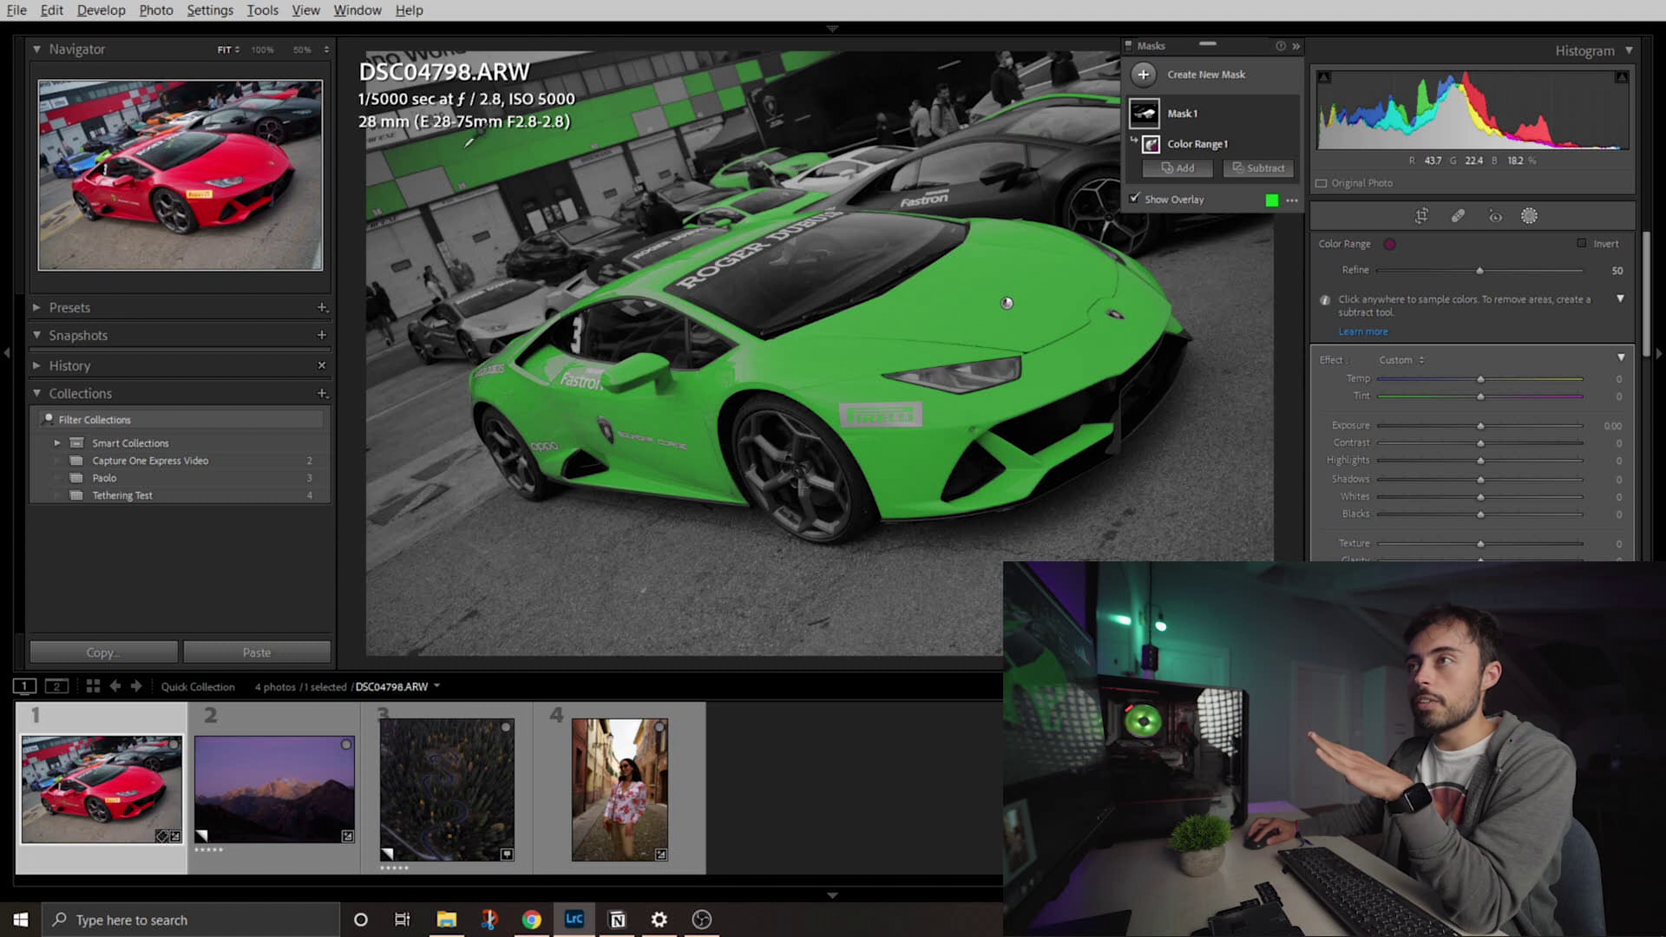
- Move the Masks panel off the car, and brush the background building and cars out of the mask with a subtracting brush, turning Auto Mask off
{"action": "left_click_drag", "start_coordinate": [1238, 45], "coordinate": [1224, 516]}
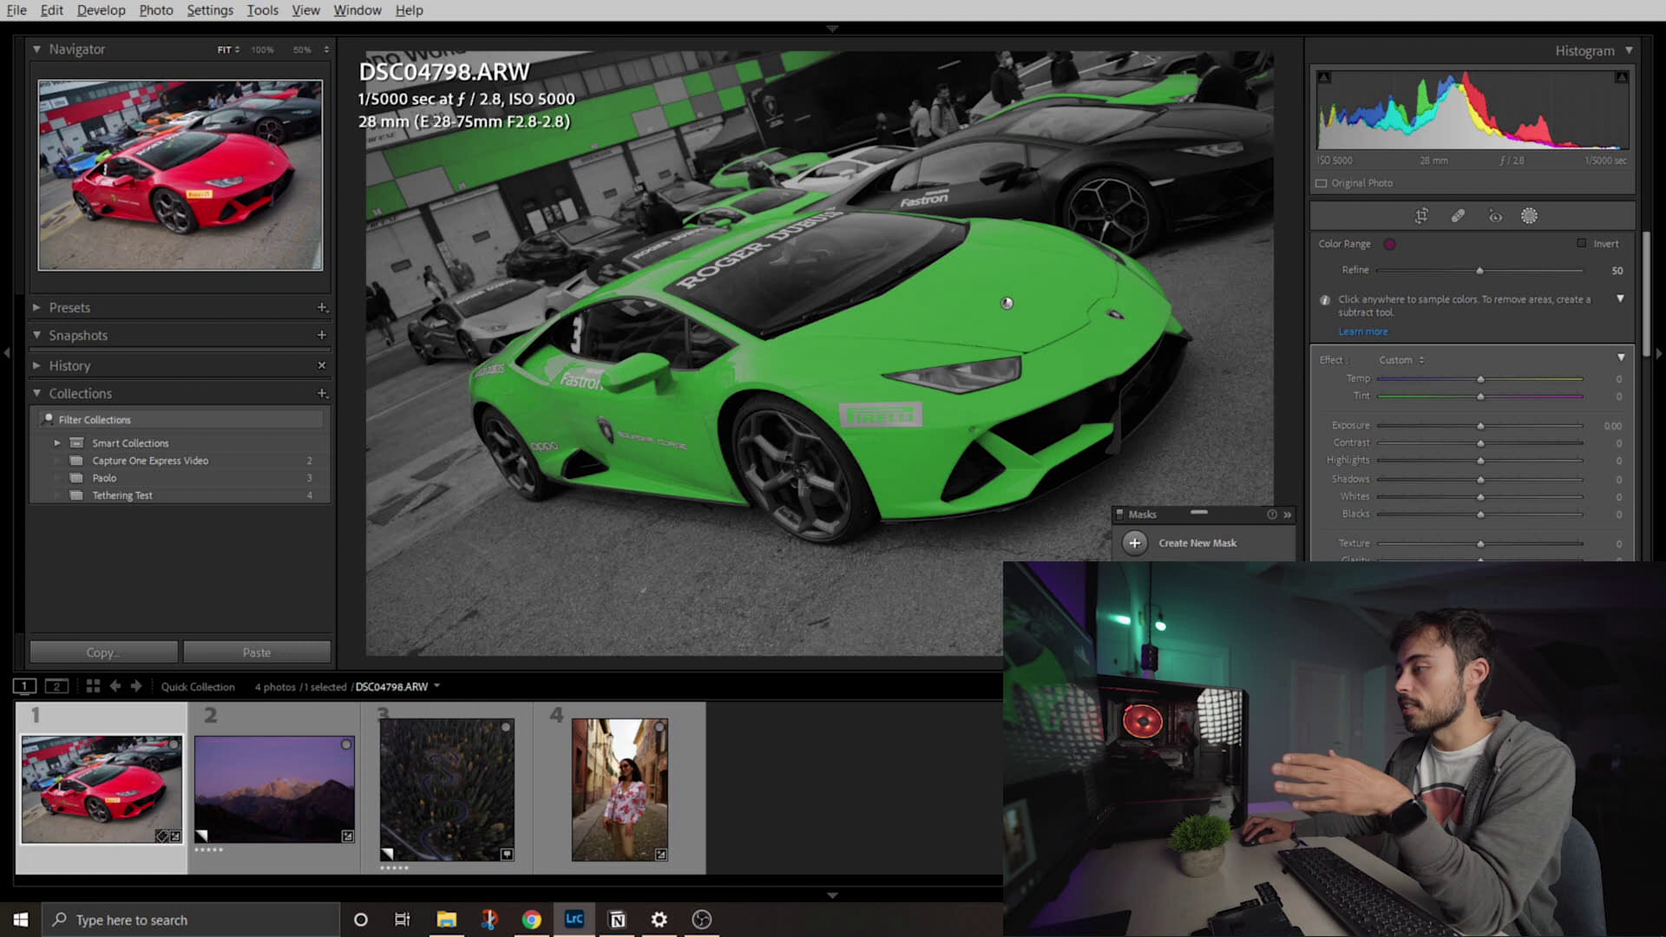
{"action": "key", "text": "k"}
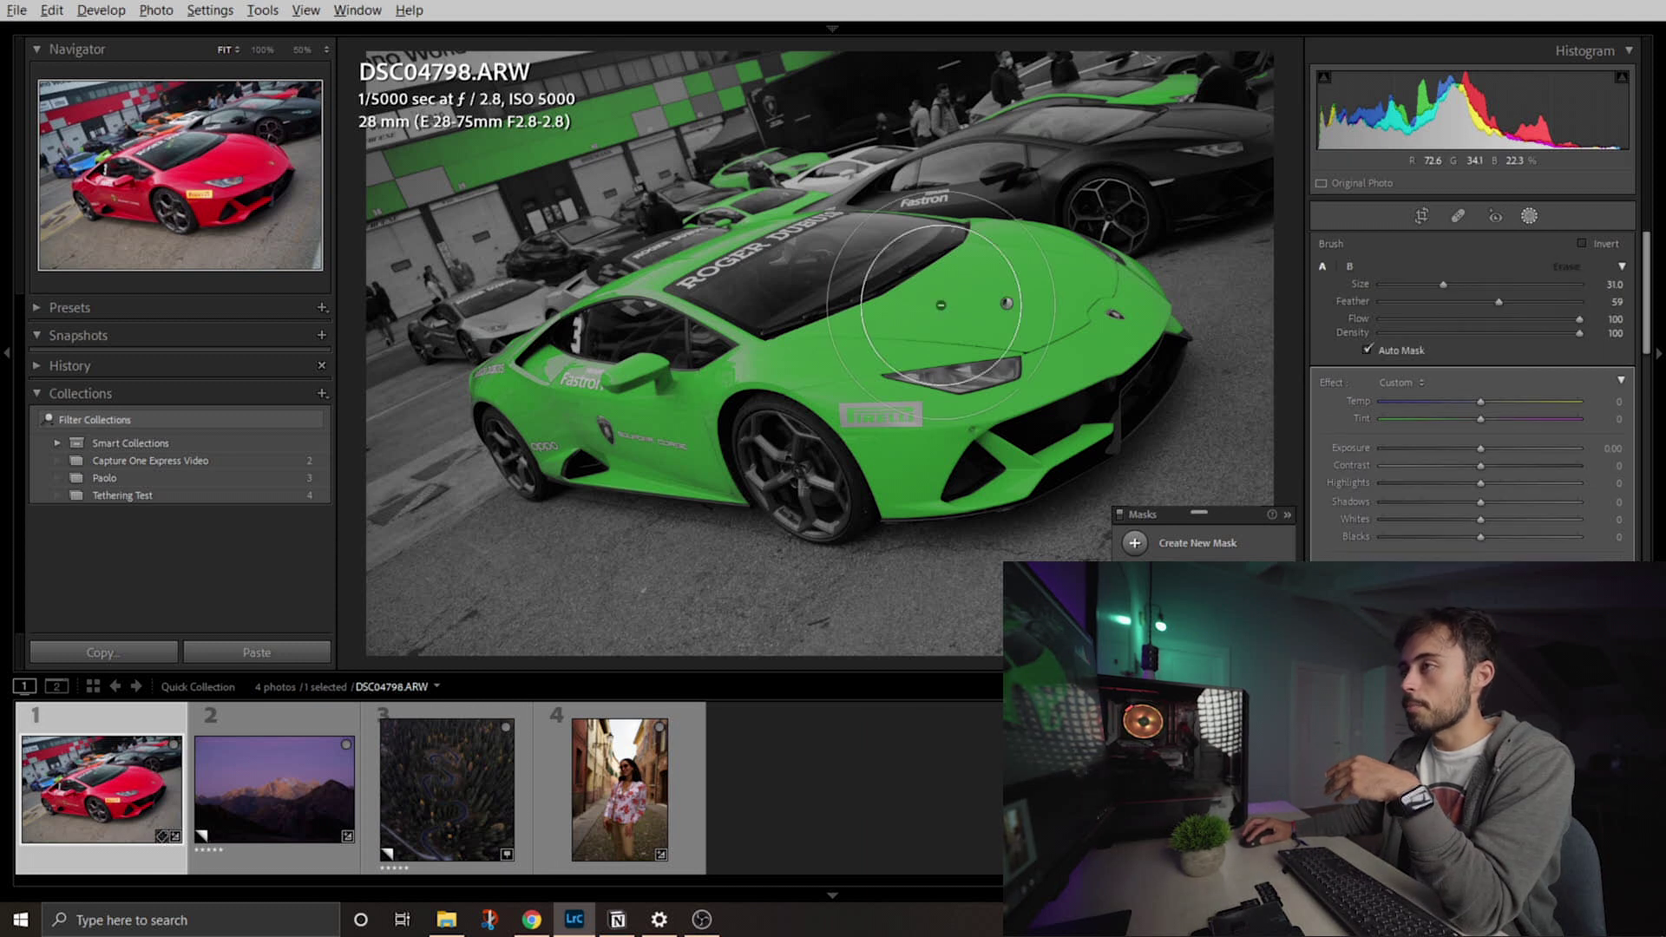
{"action": "scroll", "coordinate": [1011, 217], "scroll_direction": "down", "scroll_amount": 4}
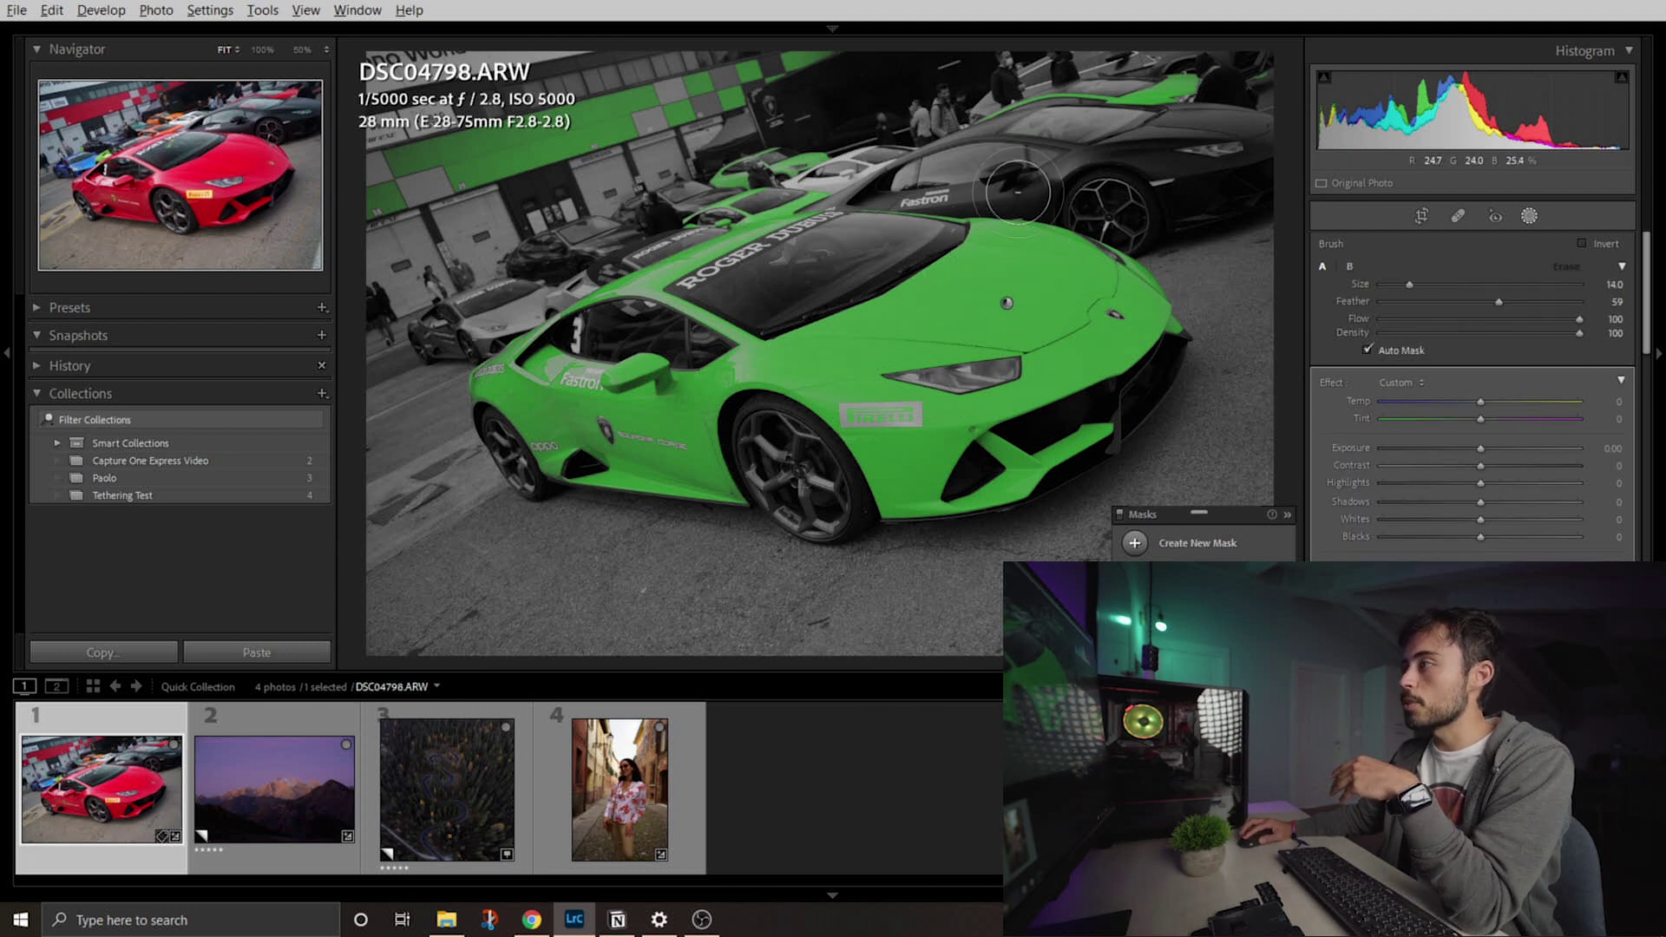
{"action": "mouse_move", "coordinate": [1053, 98]}
{"action": "left_mouse_down"}
{"action": "mouse_move", "coordinate": [1193, 105]}
{"action": "mouse_move", "coordinate": [1246, 81]}
{"action": "mouse_move", "coordinate": [1233, 71]}
{"action": "mouse_move", "coordinate": [1285, 68]}
{"action": "mouse_move", "coordinate": [1272, 86]}
{"action": "mouse_move", "coordinate": [985, 94]}
{"action": "mouse_move", "coordinate": [977, 118]}
{"action": "mouse_move", "coordinate": [858, 125]}
{"action": "mouse_move", "coordinate": [722, 175]}
{"action": "mouse_move", "coordinate": [845, 163]}
{"action": "mouse_move", "coordinate": [807, 78]}
{"action": "mouse_move", "coordinate": [822, 78]}
{"action": "mouse_move", "coordinate": [760, 52]}
{"action": "mouse_move", "coordinate": [693, 78]}
{"action": "mouse_move", "coordinate": [734, 88]}
{"action": "mouse_move", "coordinate": [502, 128]}
{"action": "mouse_move", "coordinate": [570, 143]}
{"action": "mouse_move", "coordinate": [386, 177]}
{"action": "mouse_move", "coordinate": [617, 208]}
{"action": "mouse_move", "coordinate": [648, 195]}
{"action": "mouse_move", "coordinate": [689, 212]}
{"action": "mouse_move", "coordinate": [682, 223]}
{"action": "mouse_move", "coordinate": [799, 208]}
{"action": "left_mouse_up"}
{"action": "scroll", "coordinate": [621, 209], "scroll_direction": "down", "scroll_amount": 5}
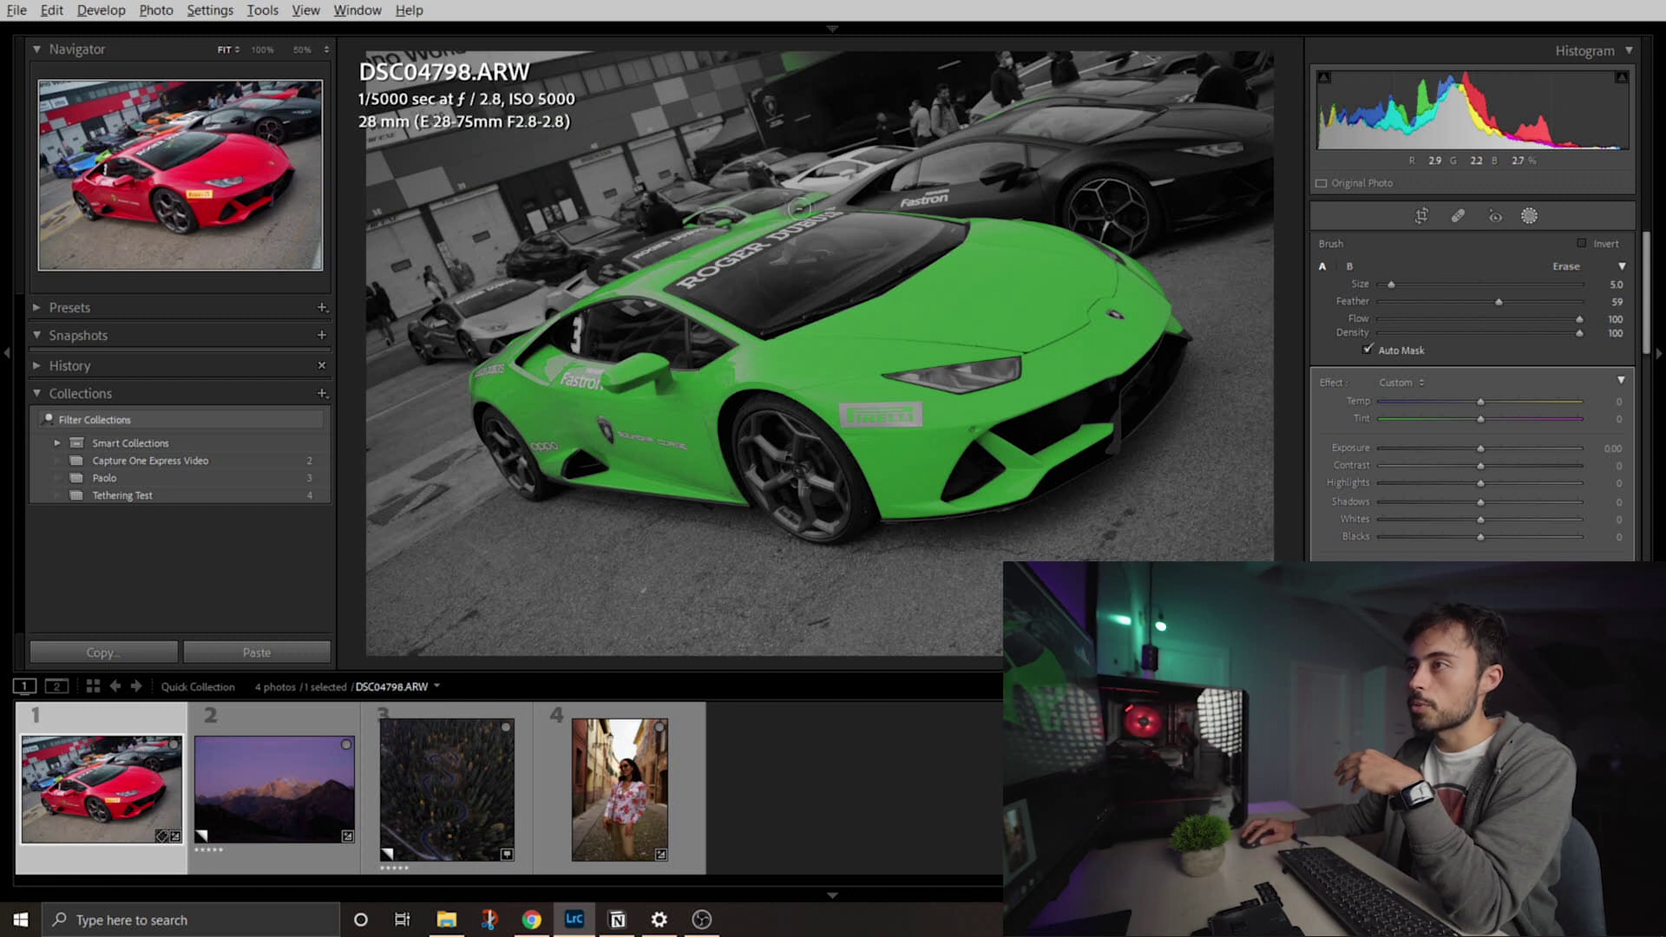
{"action": "key", "text": "a"}
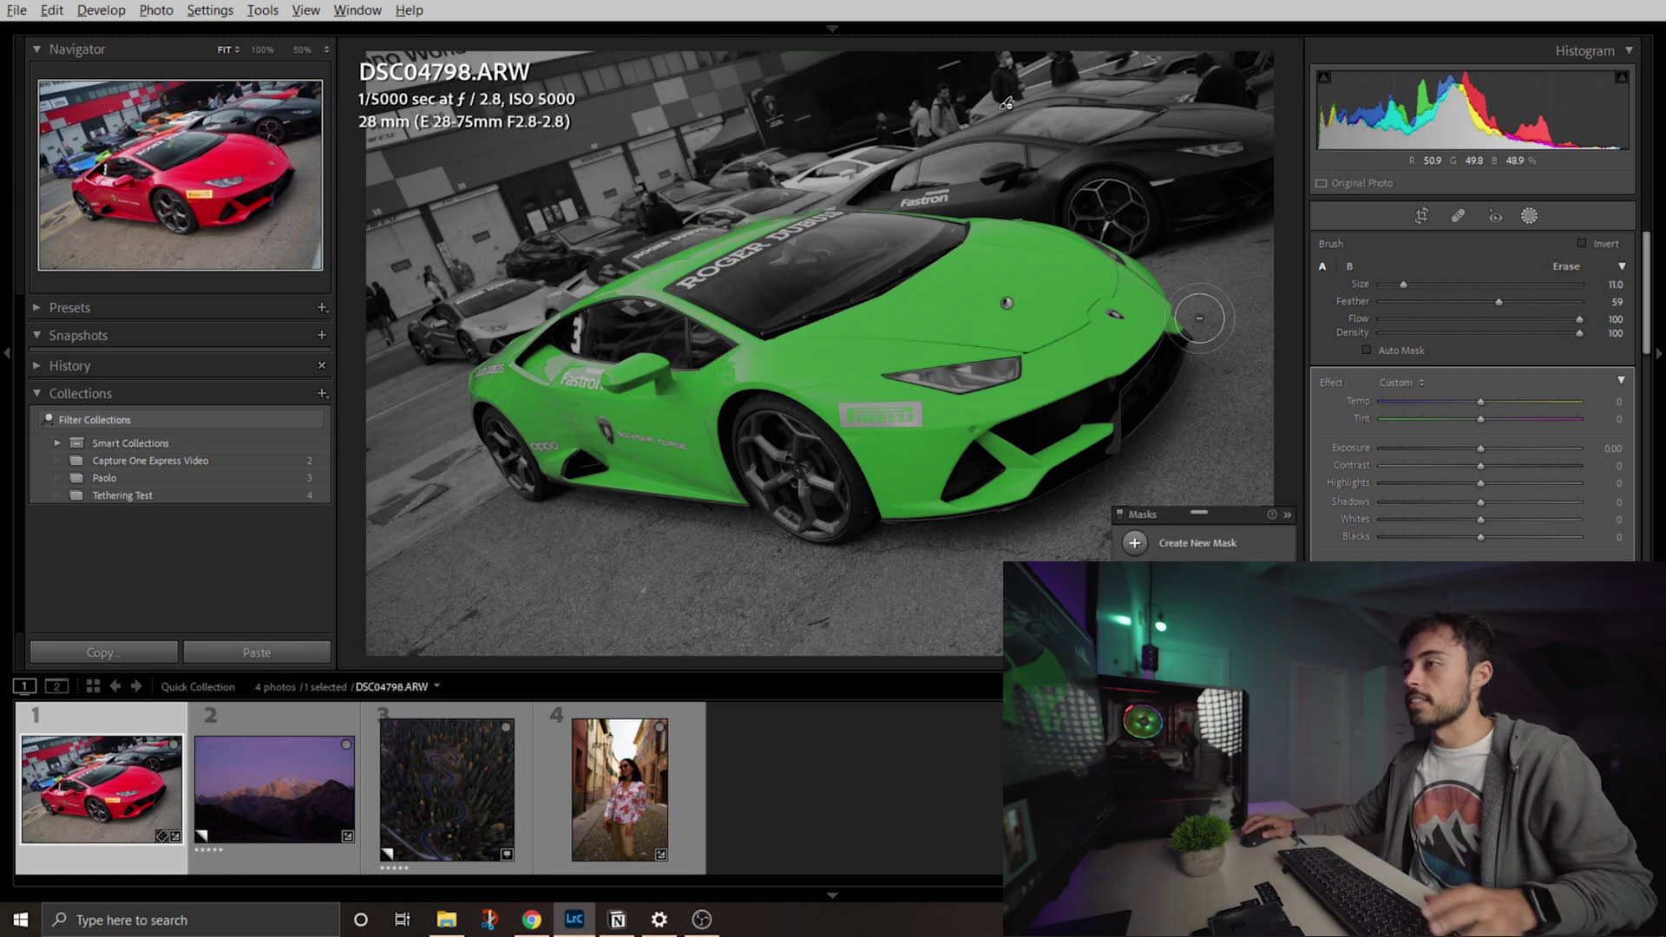
- Switch the overlay to Color Overlay, and try the Color Range's Refine at 100 and 1 before setting it to 64
{"action": "left_click", "coordinate": [1271, 514]}
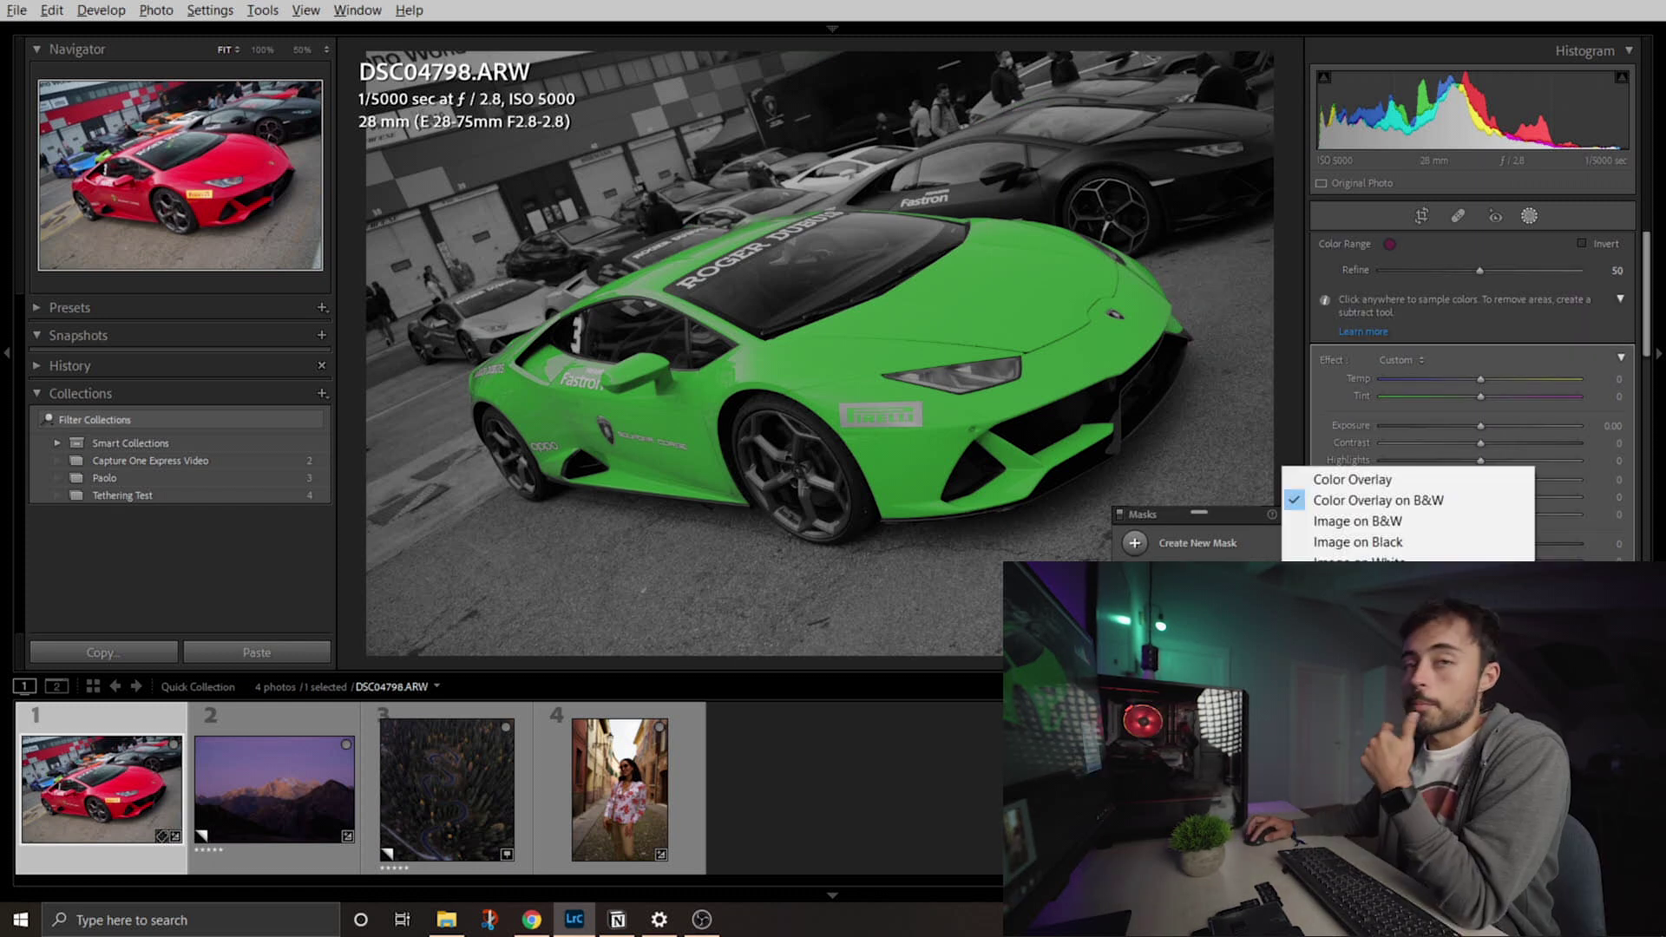
{"action": "left_click", "coordinate": [1340, 479]}
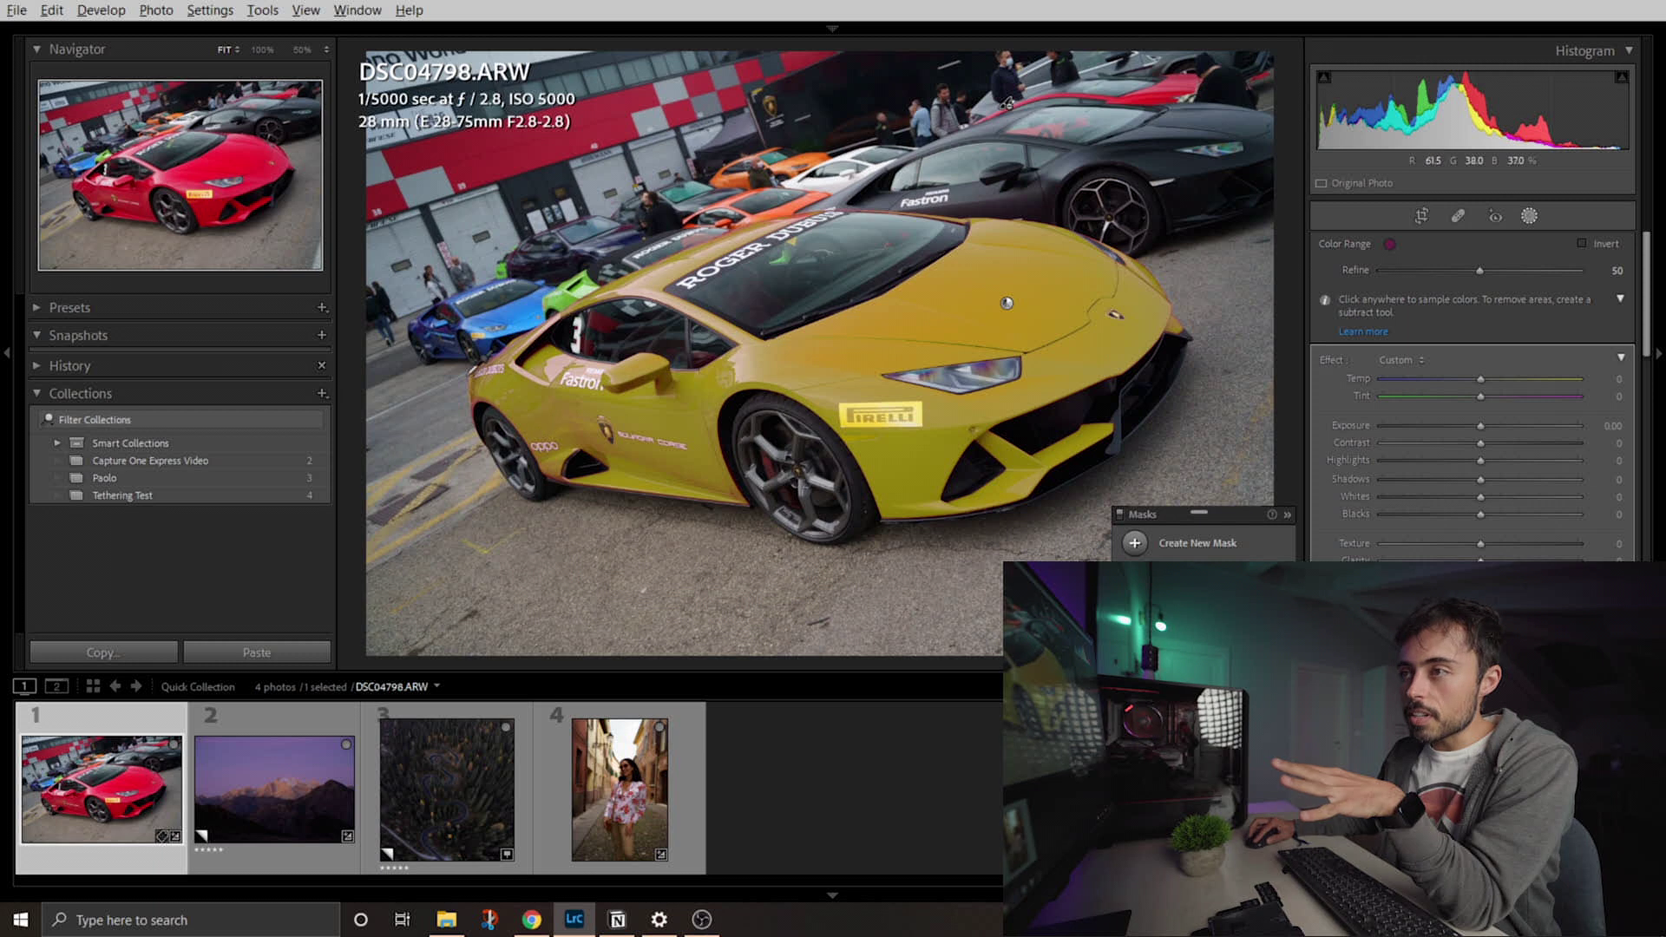
{"action": "left_click_drag", "start_coordinate": [1479, 270], "coordinate": [1603, 271]}
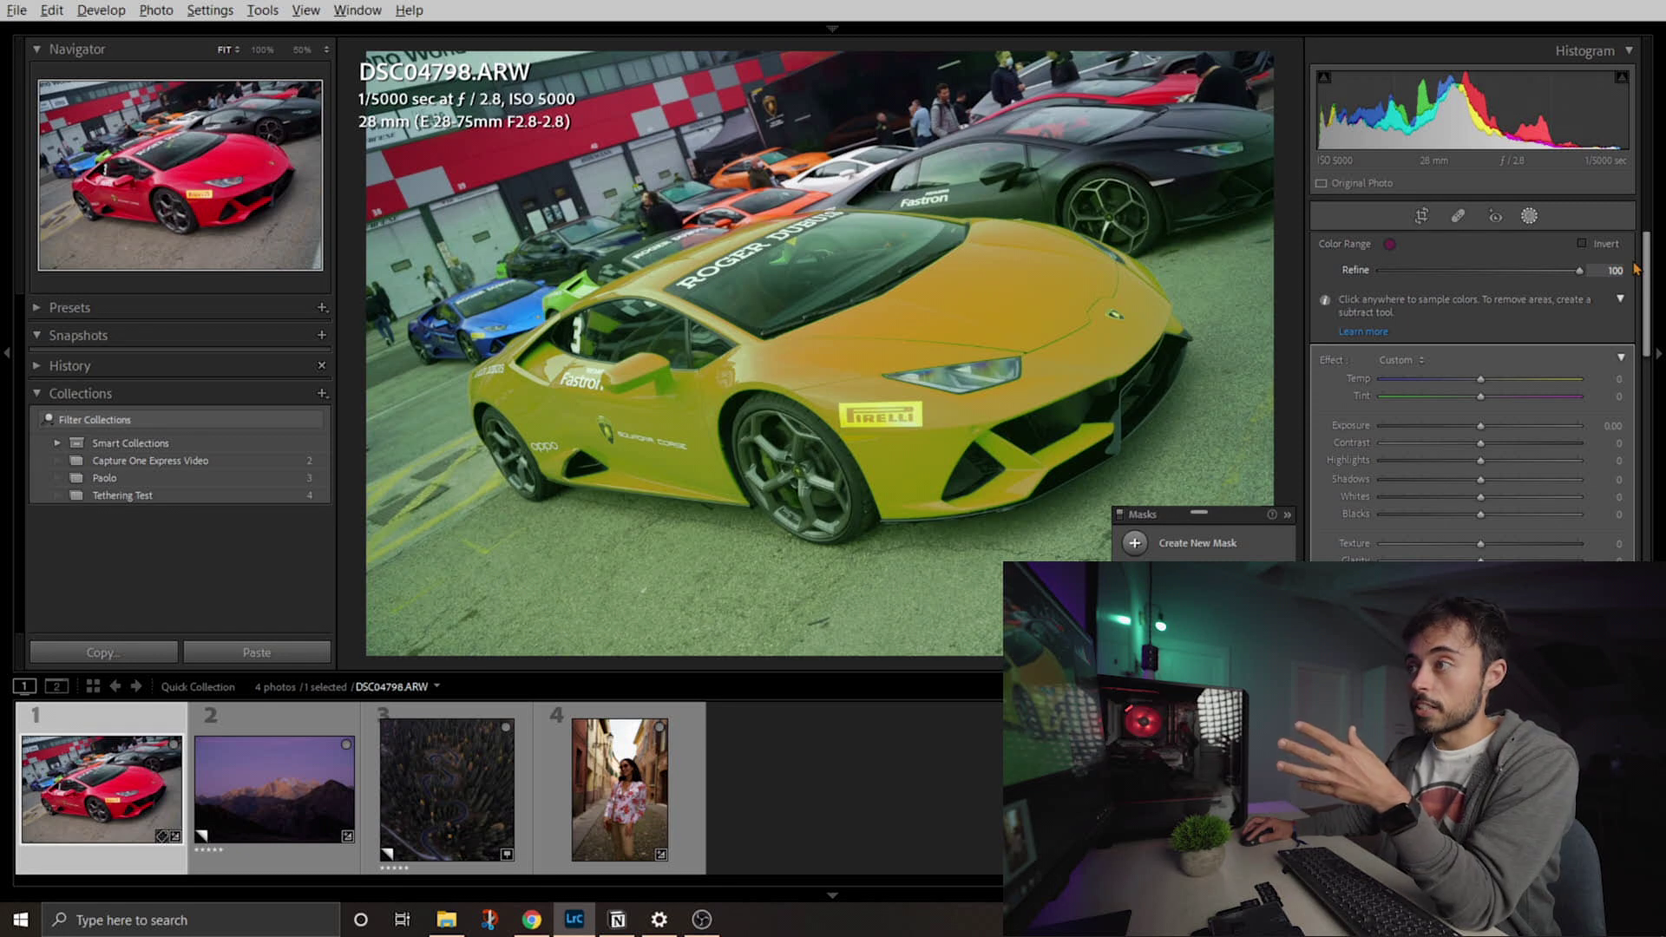
{"action": "left_click_drag", "start_coordinate": [1445, 290], "coordinate": [1359, 283]}
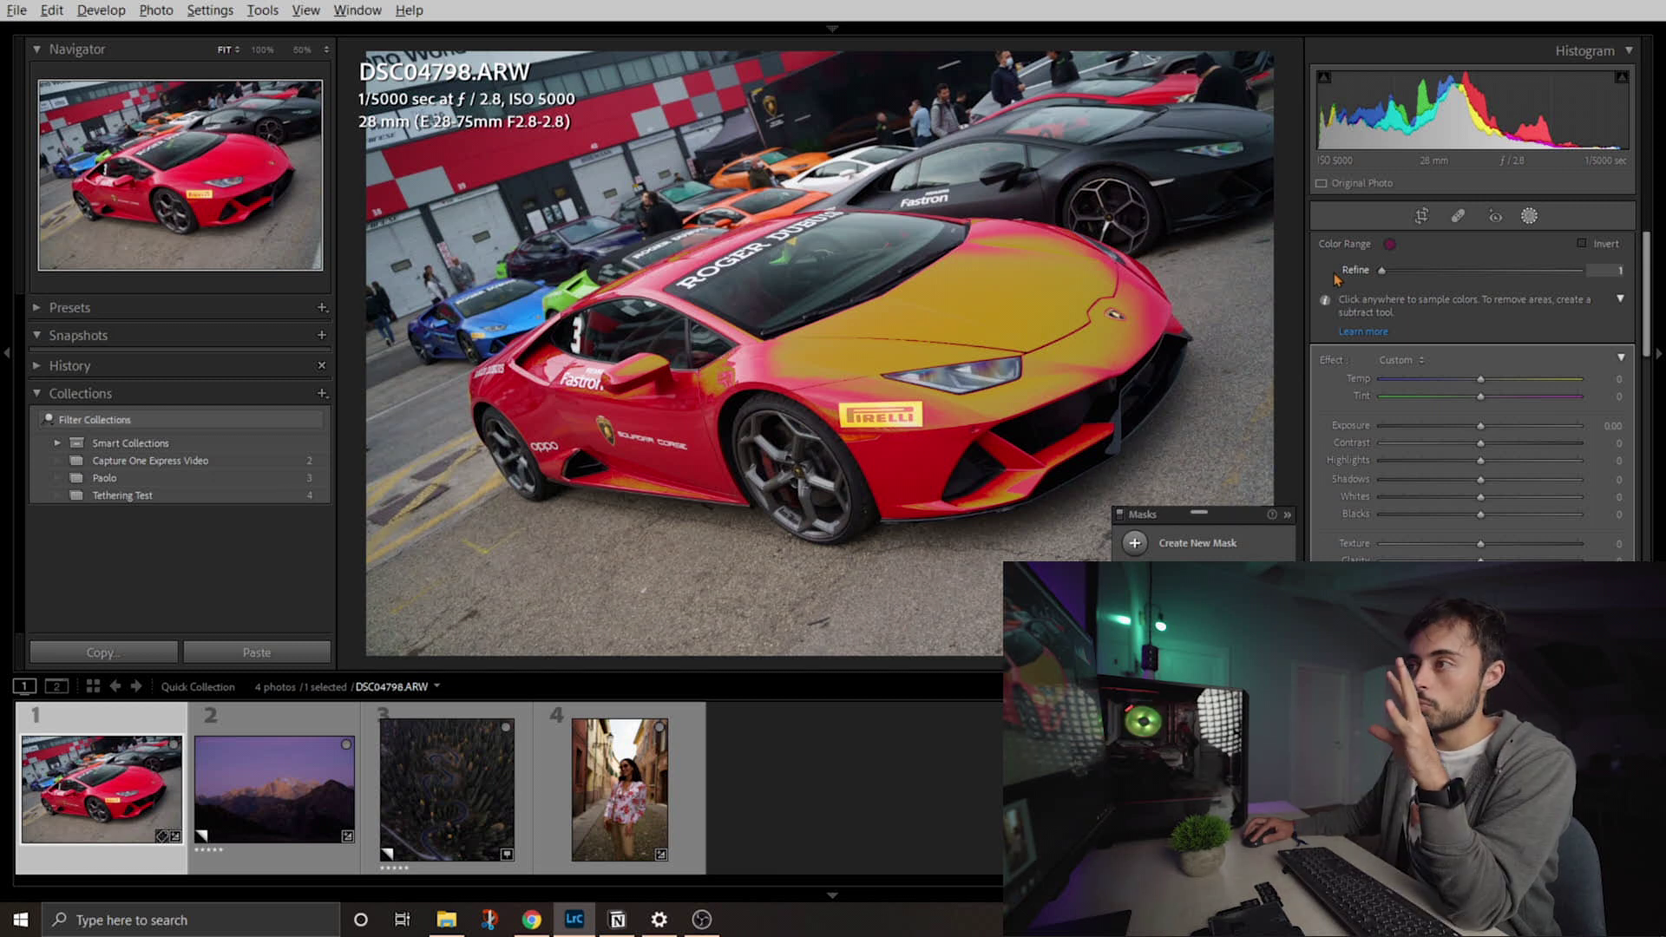
{"action": "left_click_drag", "start_coordinate": [1381, 270], "coordinate": [1508, 272]}
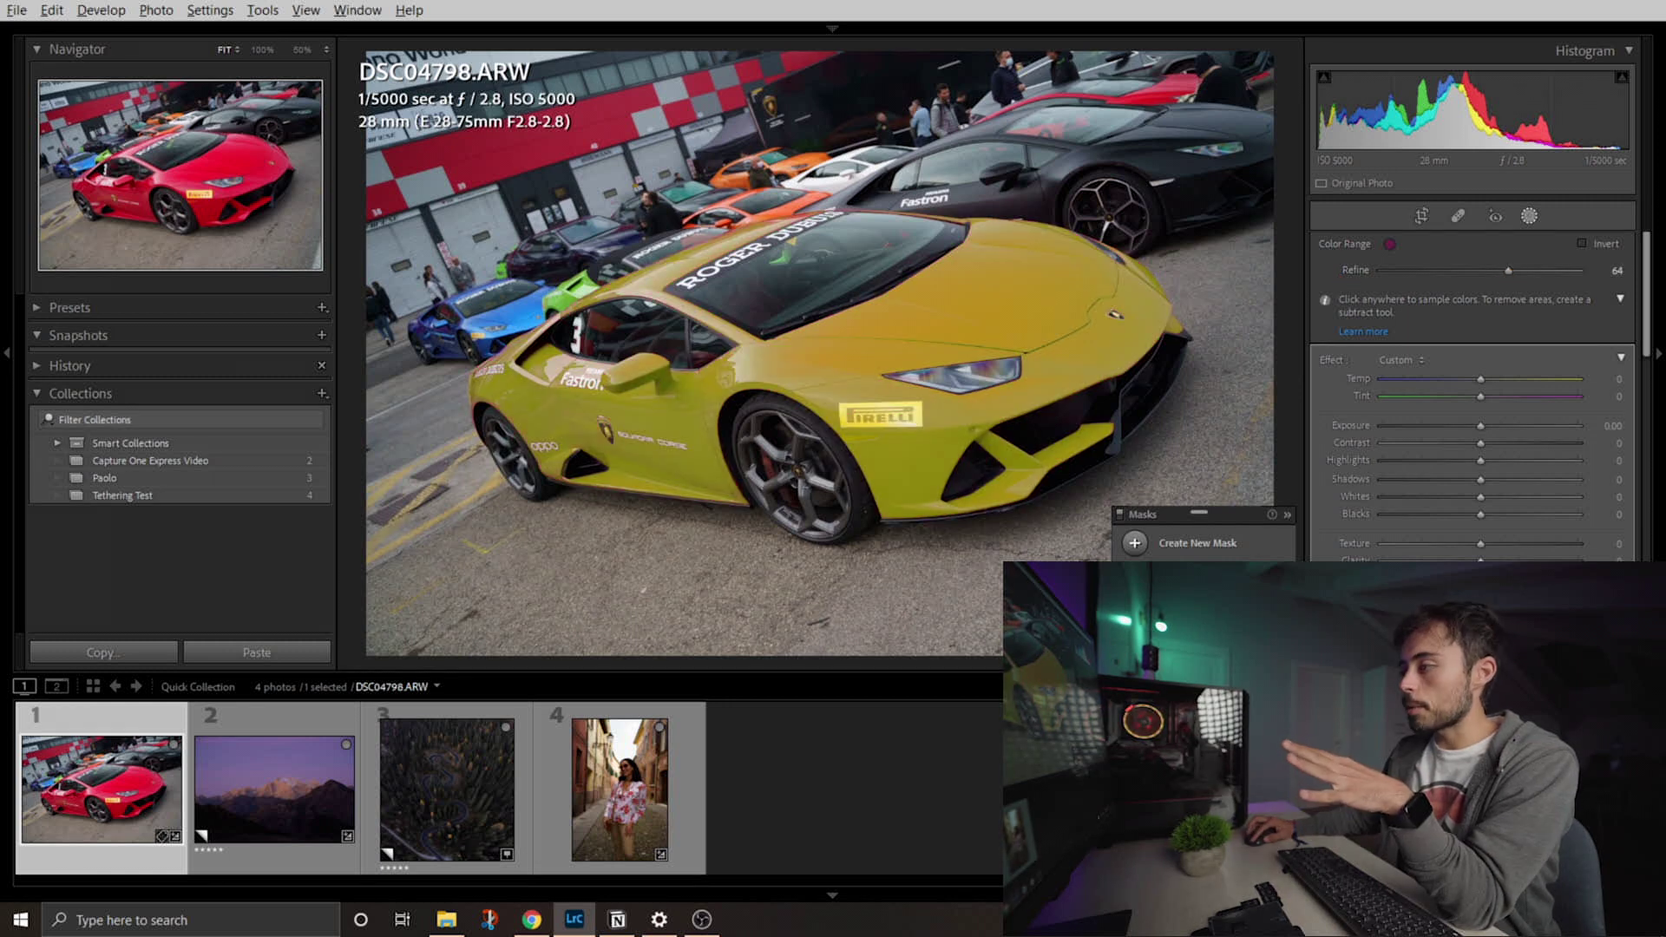
- Increase the color overlay's opacity and raise the car mask's Color Range Refine to about 76
{"action": "left_click_drag", "start_coordinate": [861, 512], "coordinate": [1004, 511]}
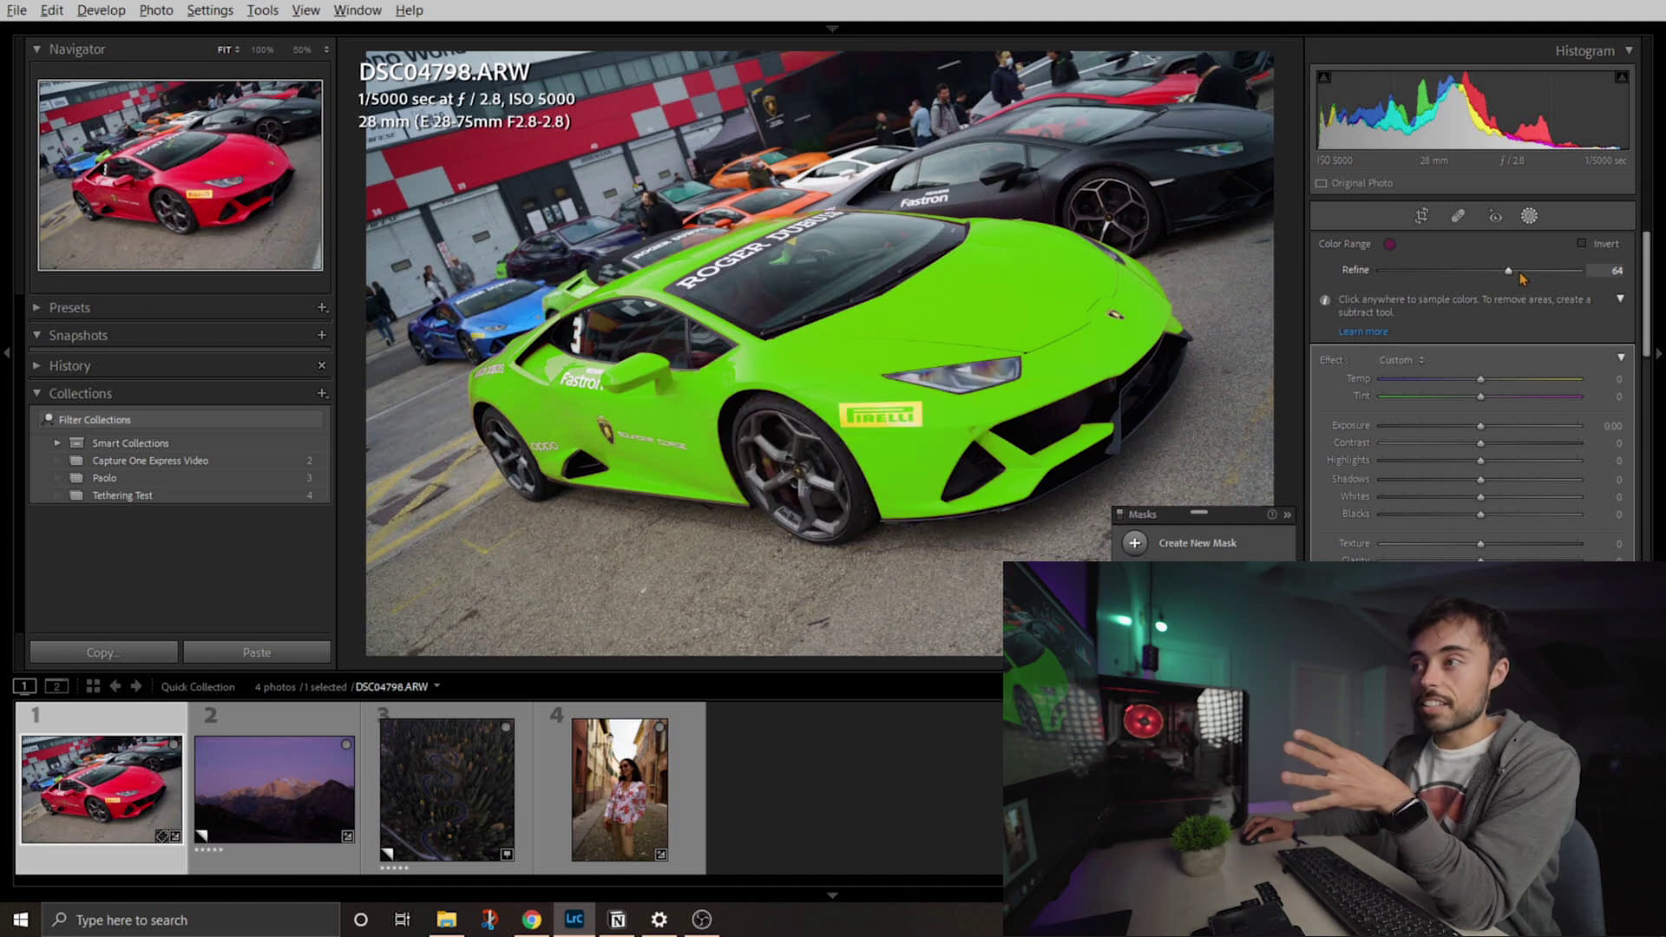
{"action": "left_click_drag", "start_coordinate": [1514, 276], "coordinate": [1529, 277]}
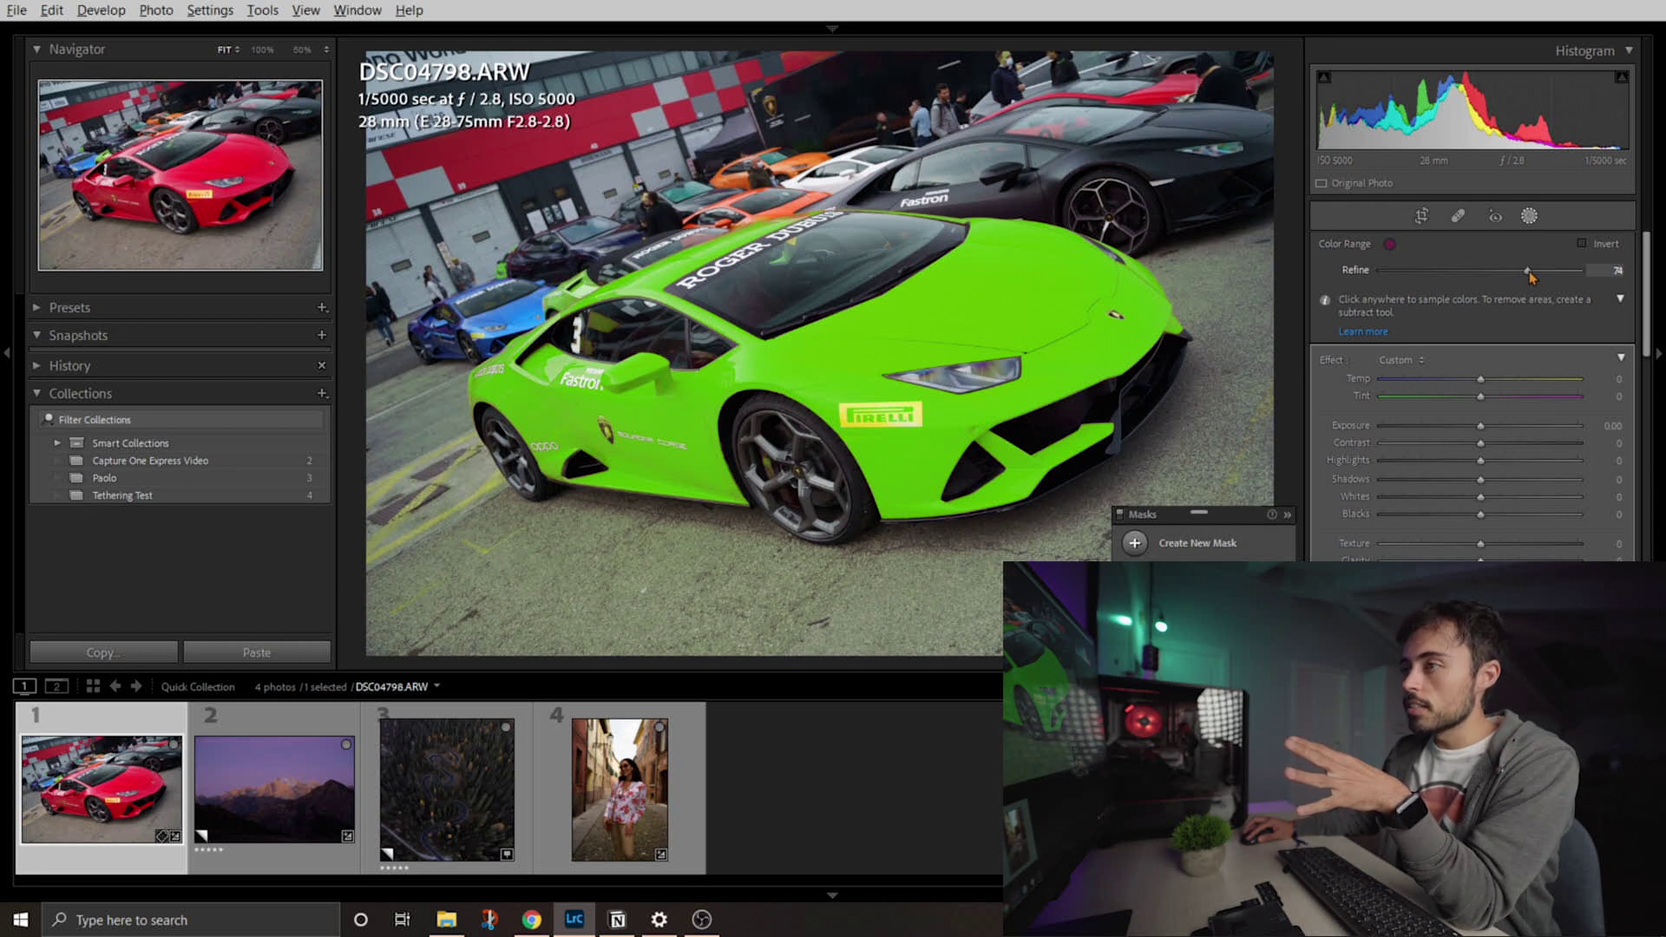
{"action": "left_click_drag", "start_coordinate": [1530, 276], "coordinate": [1534, 277]}
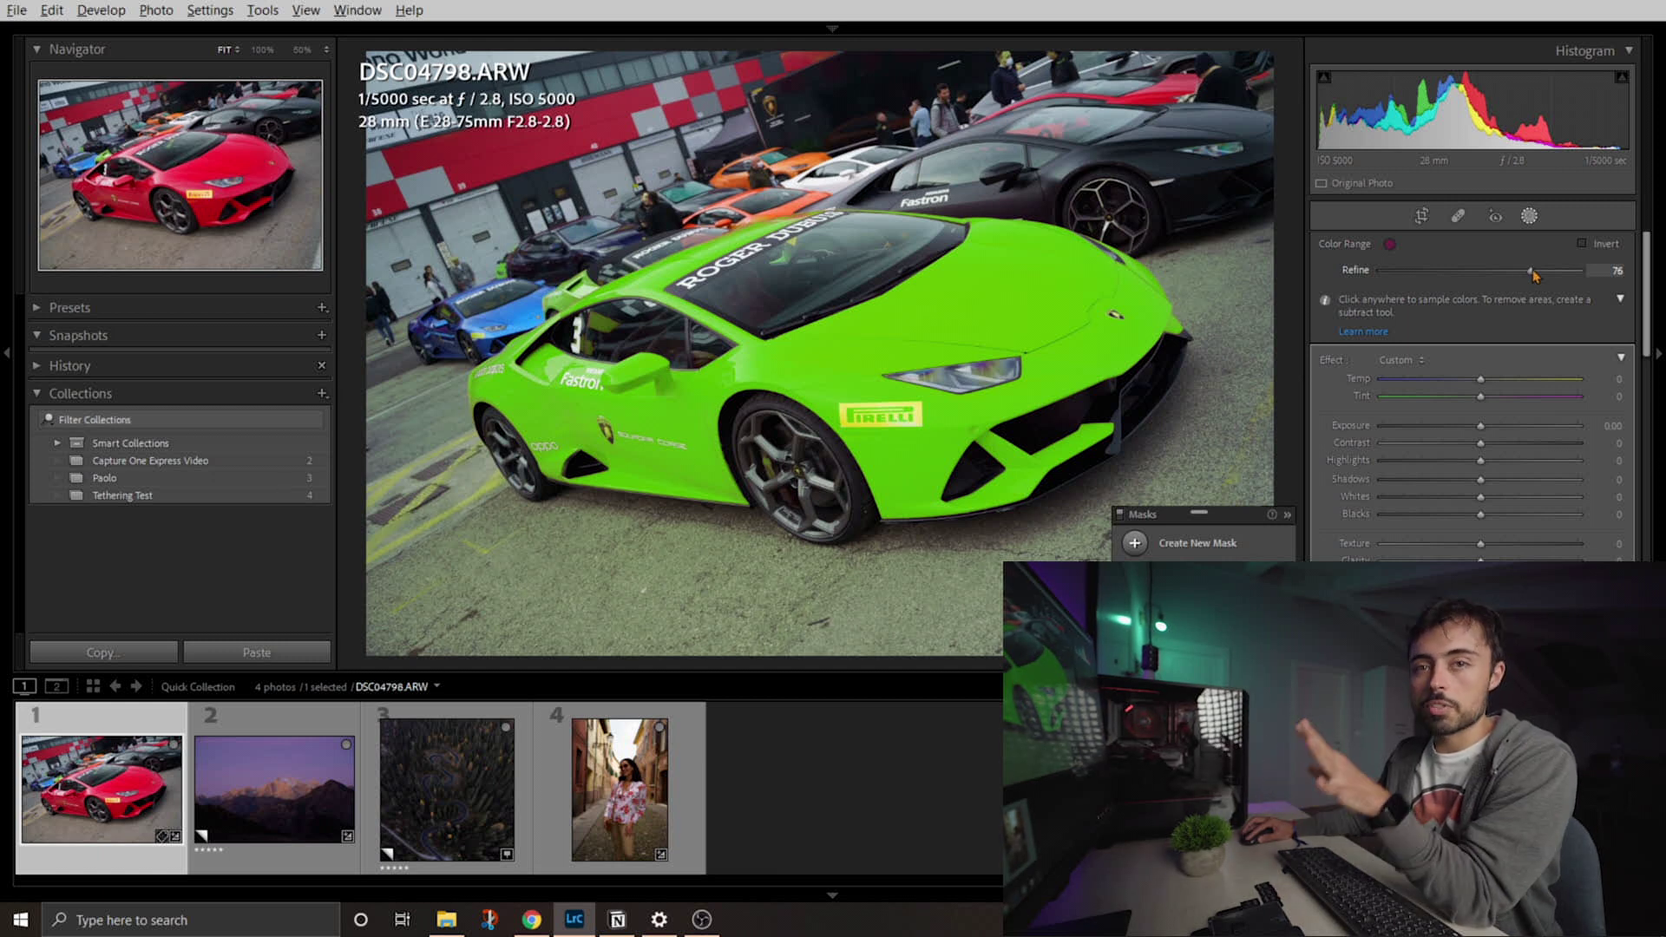
{"action": "left_click_drag", "start_coordinate": [1534, 276], "coordinate": [1537, 274]}
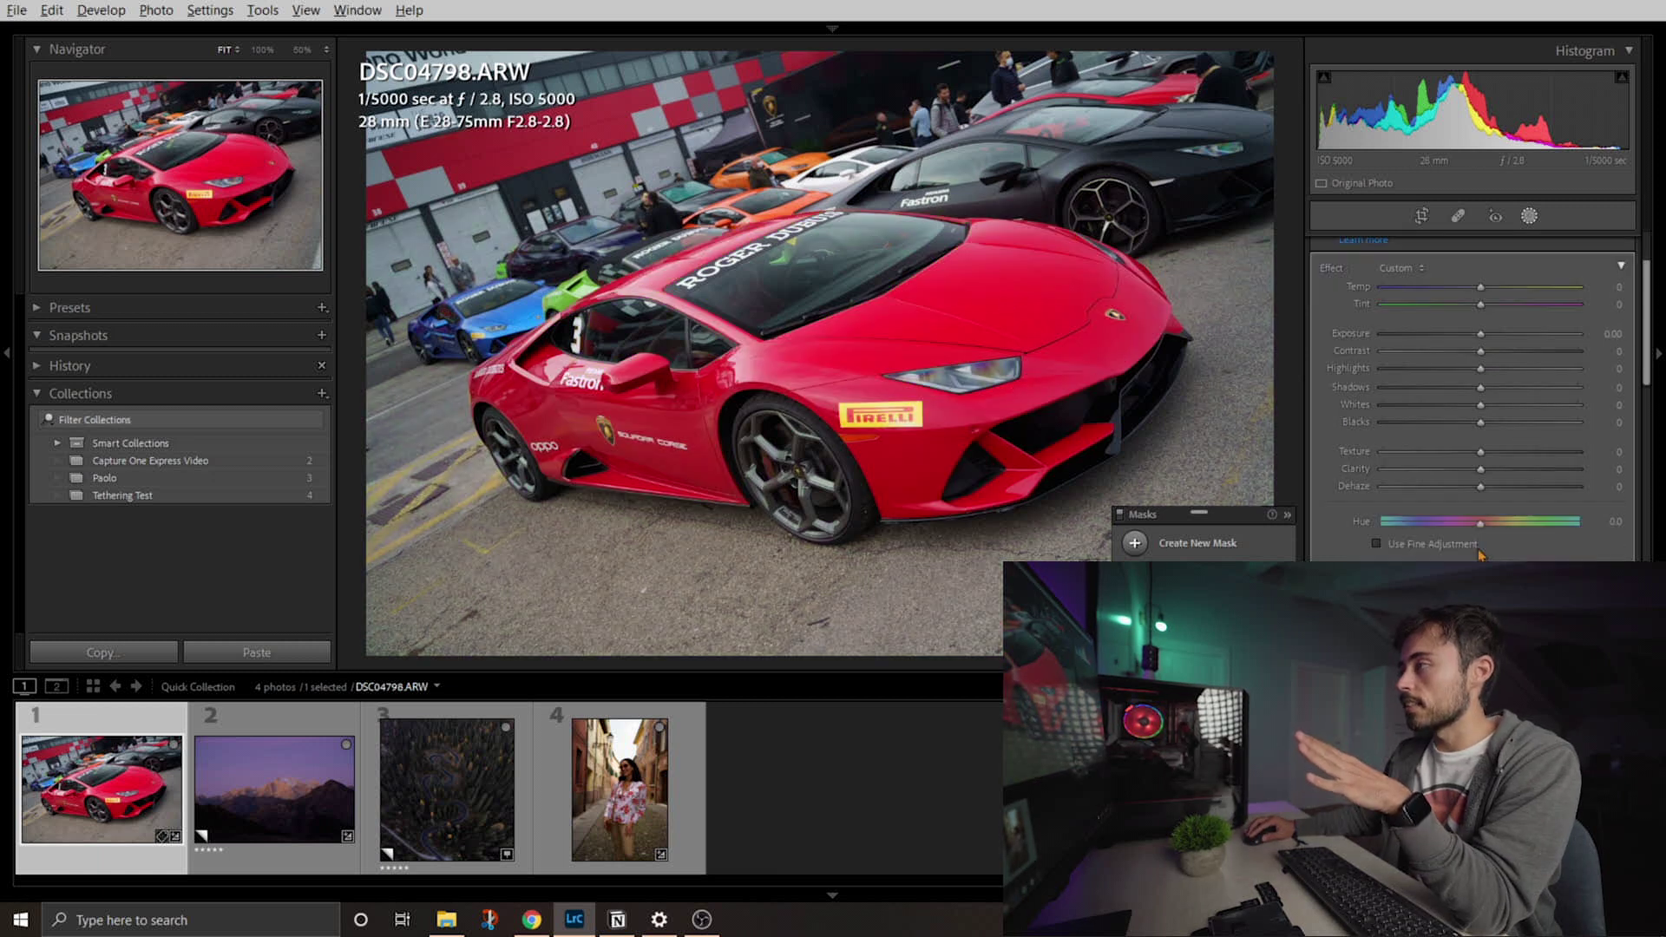
- Set the car mask's Hue to 180 to recolor the car, and raise its Color Range Refine to 92
{"action": "scroll", "coordinate": [1510, 481], "scroll_direction": "down", "scroll_amount": 3}
{"action": "left_click_drag", "start_coordinate": [1480, 429], "coordinate": [1580, 431]}
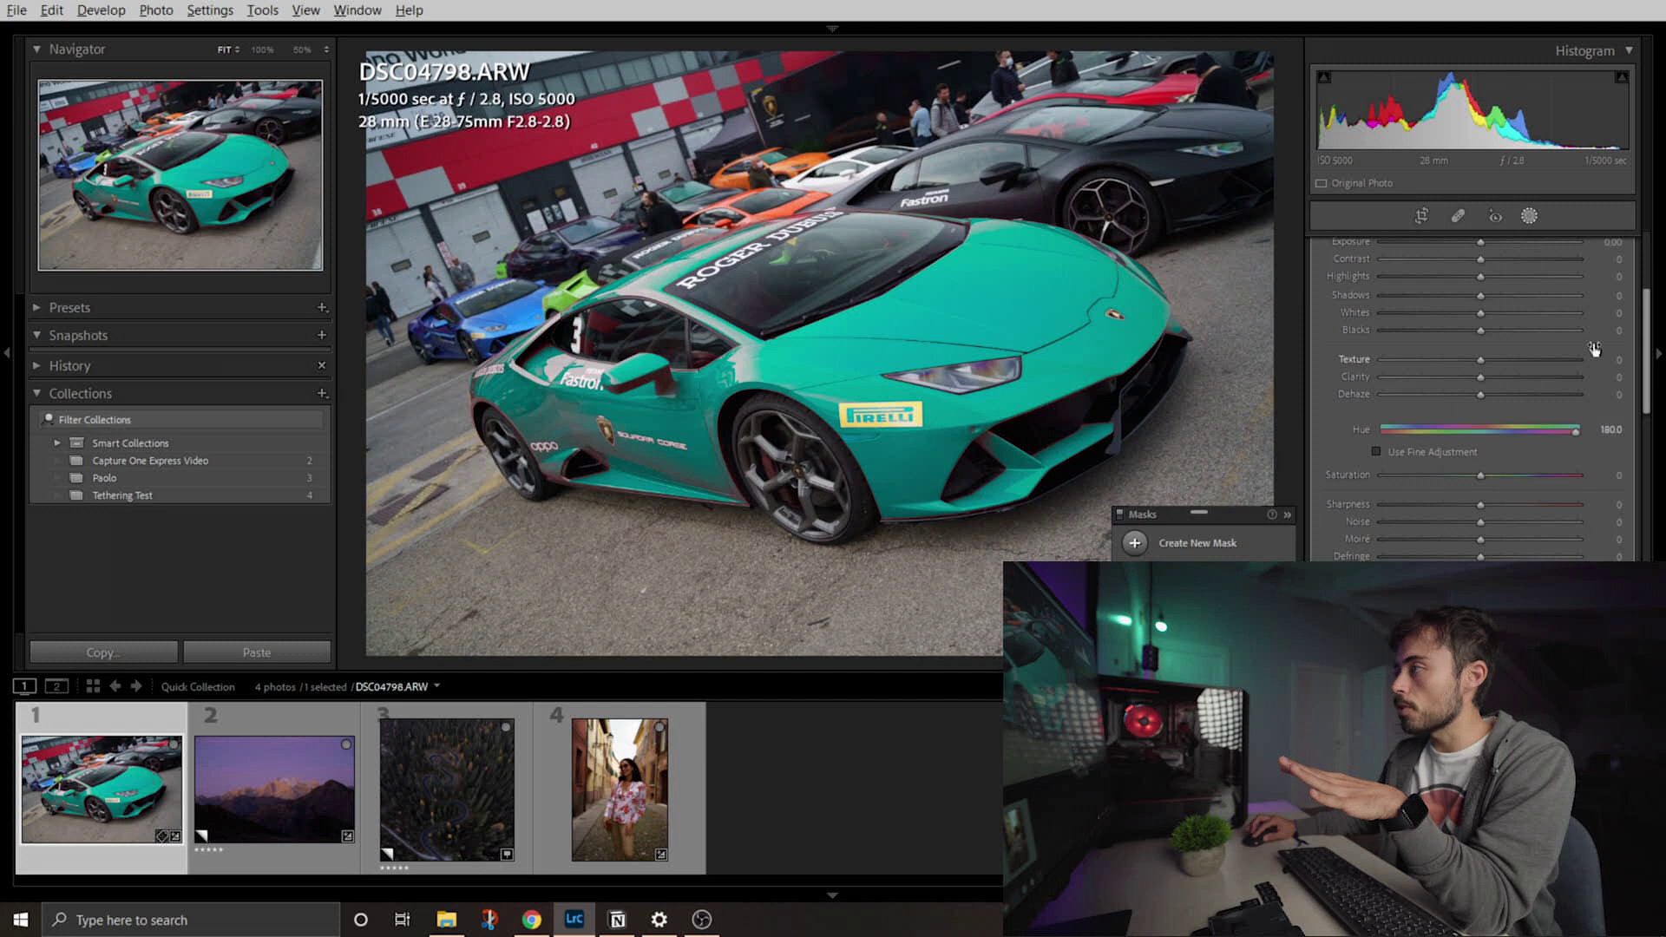
{"action": "scroll", "coordinate": [1593, 350], "scroll_direction": "up", "scroll_amount": 3}
{"action": "left_click_drag", "start_coordinate": [1540, 273], "coordinate": [1564, 277]}
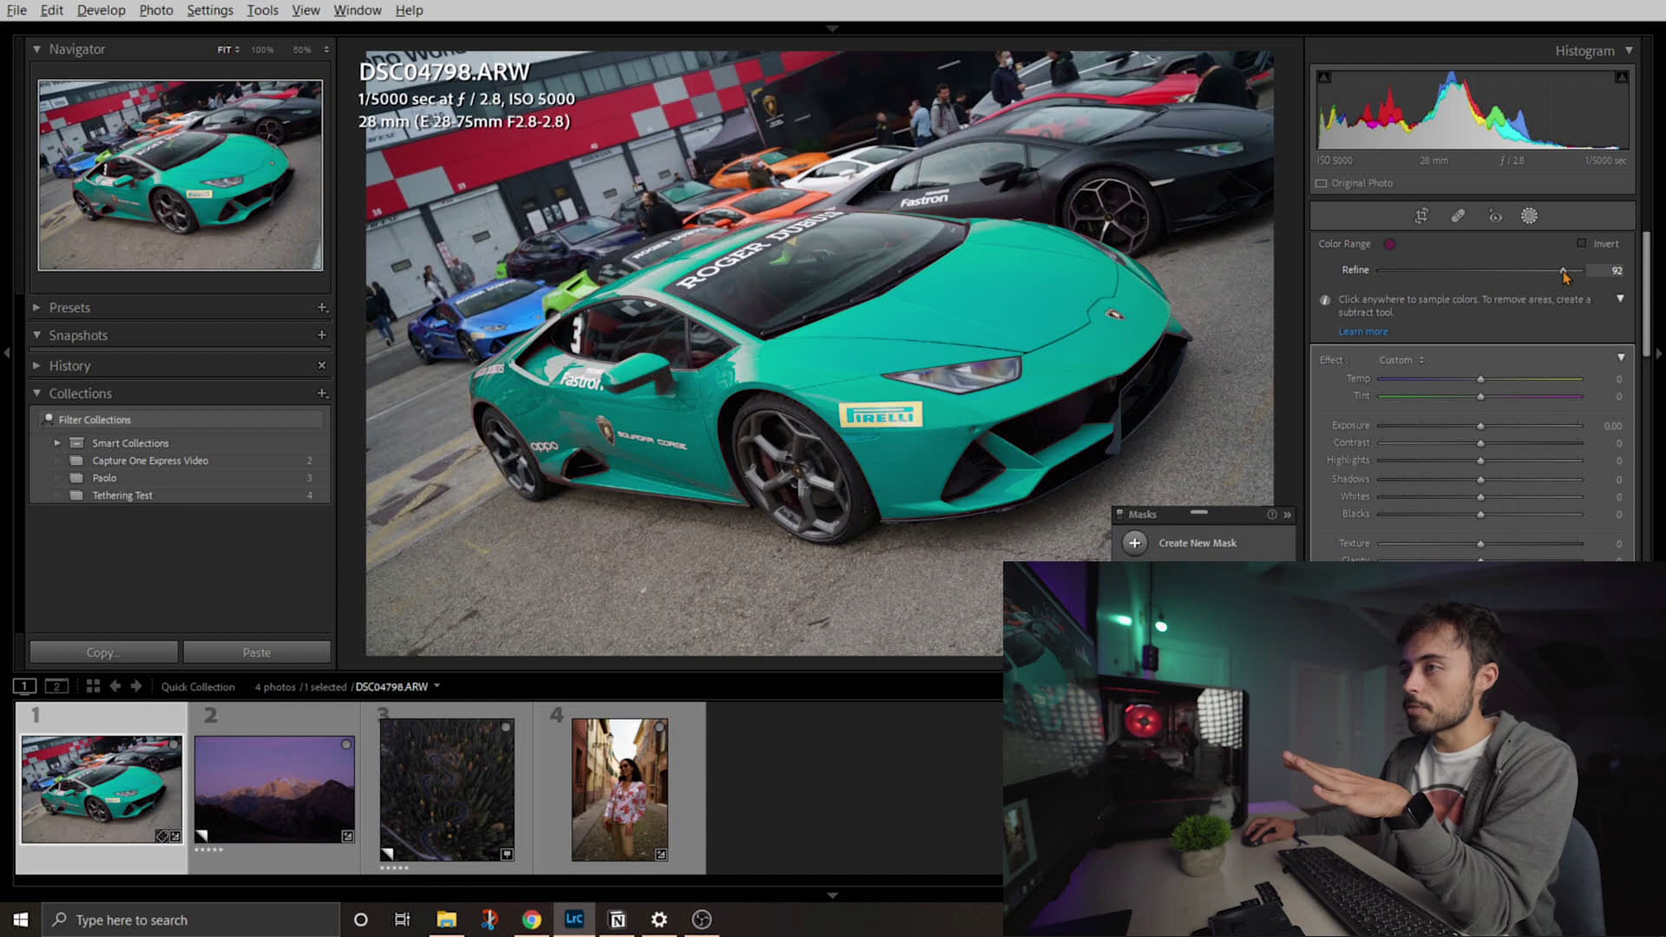
{"action": "left_click_drag", "start_coordinate": [1224, 520], "coordinate": [1225, 528]}
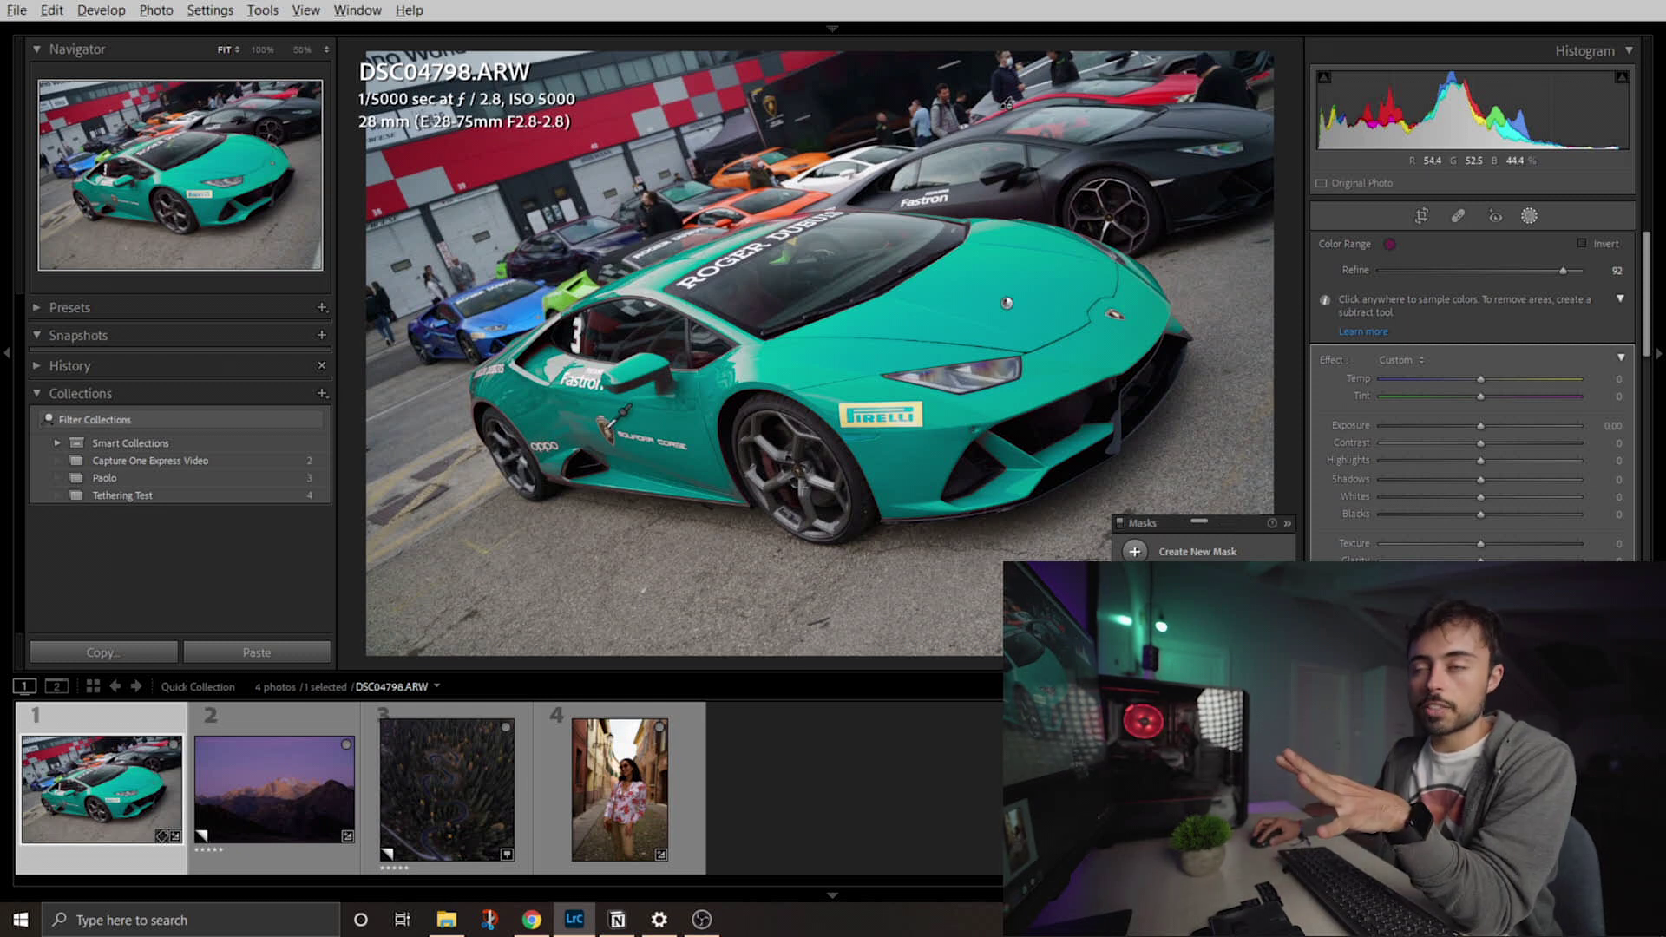
- Subtract the Lamborghini badge on the car's side from the mask with a brush
{"action": "key", "text": "z"}
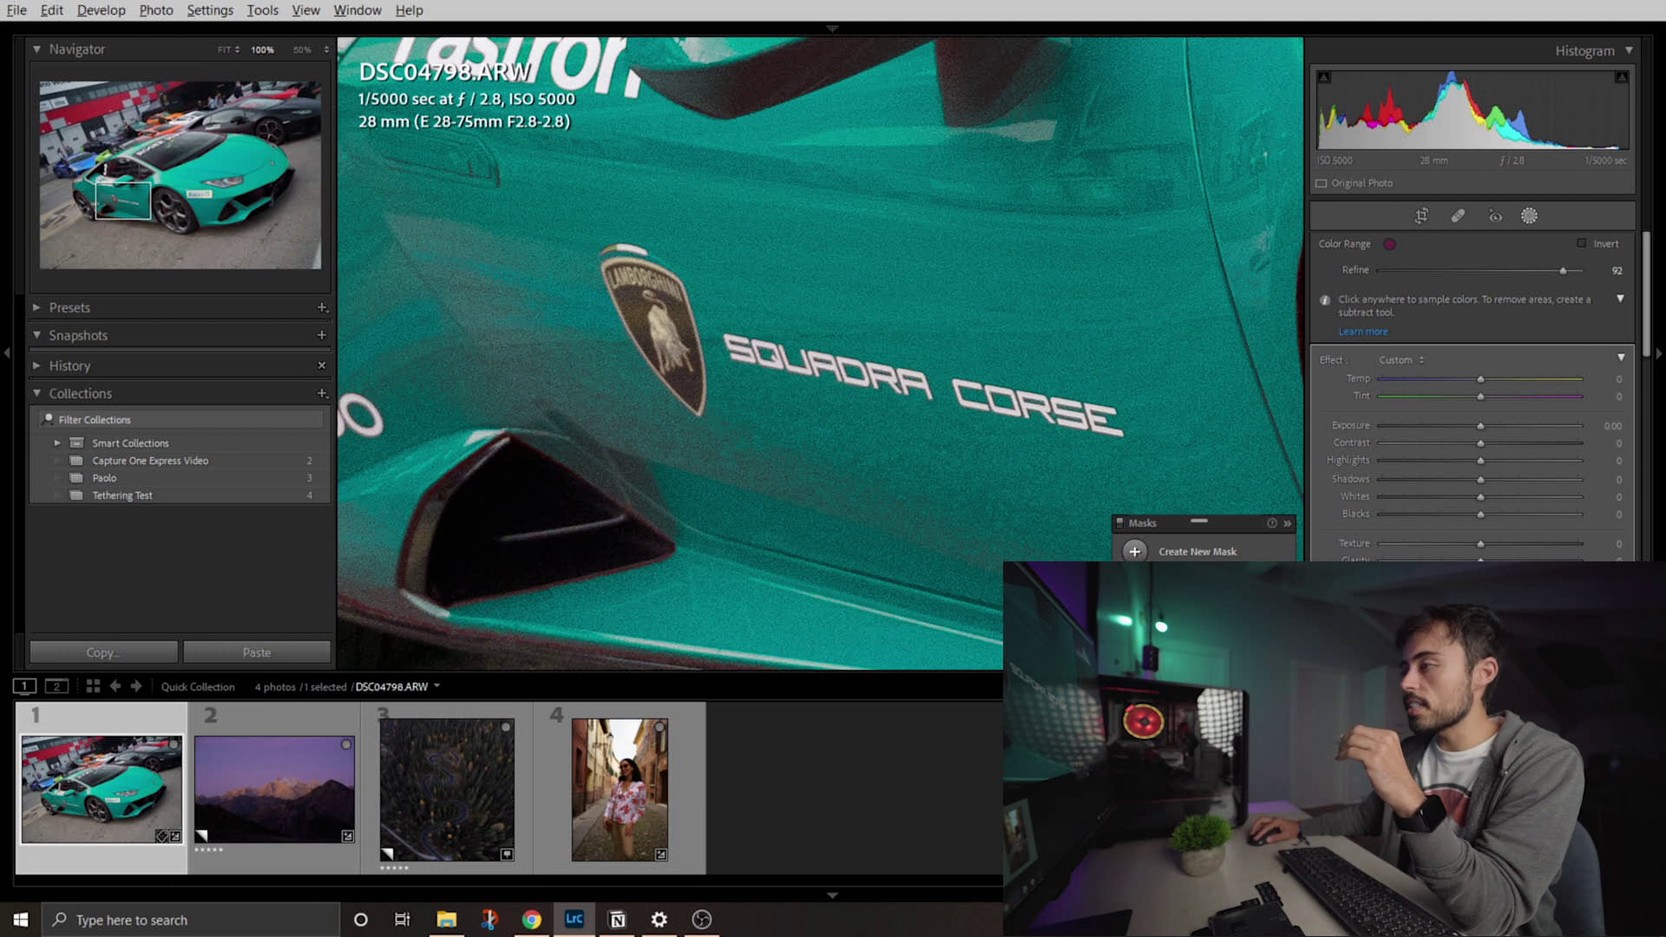
{"action": "left_click", "coordinate": [1232, 607]}
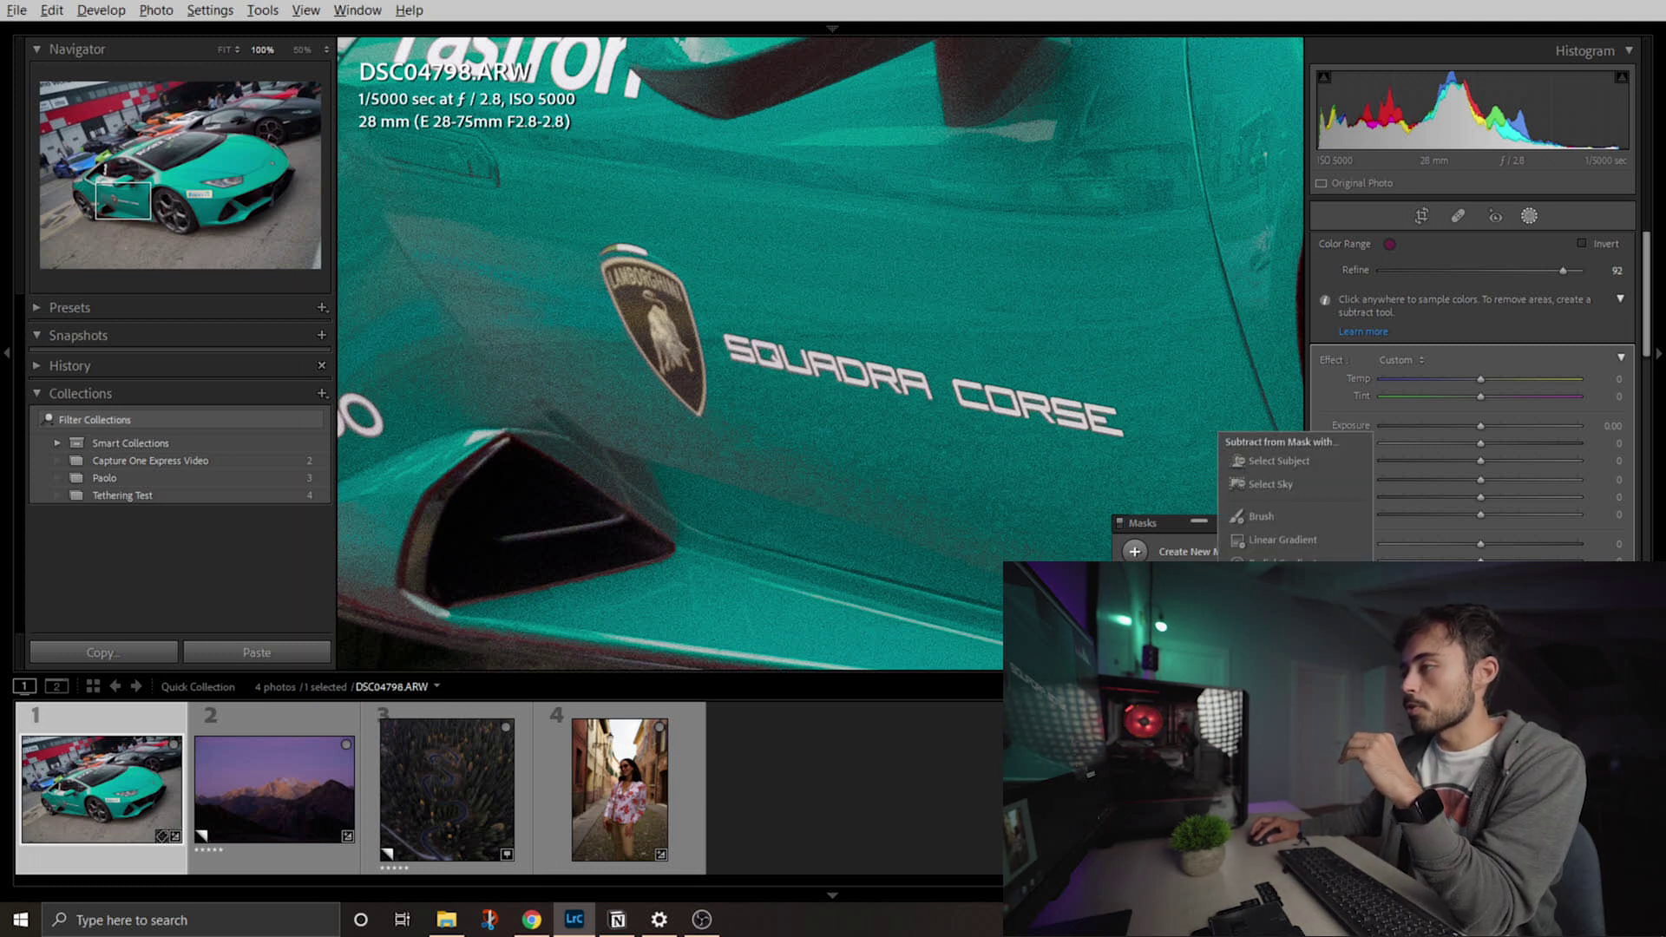
{"action": "left_click", "coordinate": [1261, 516]}
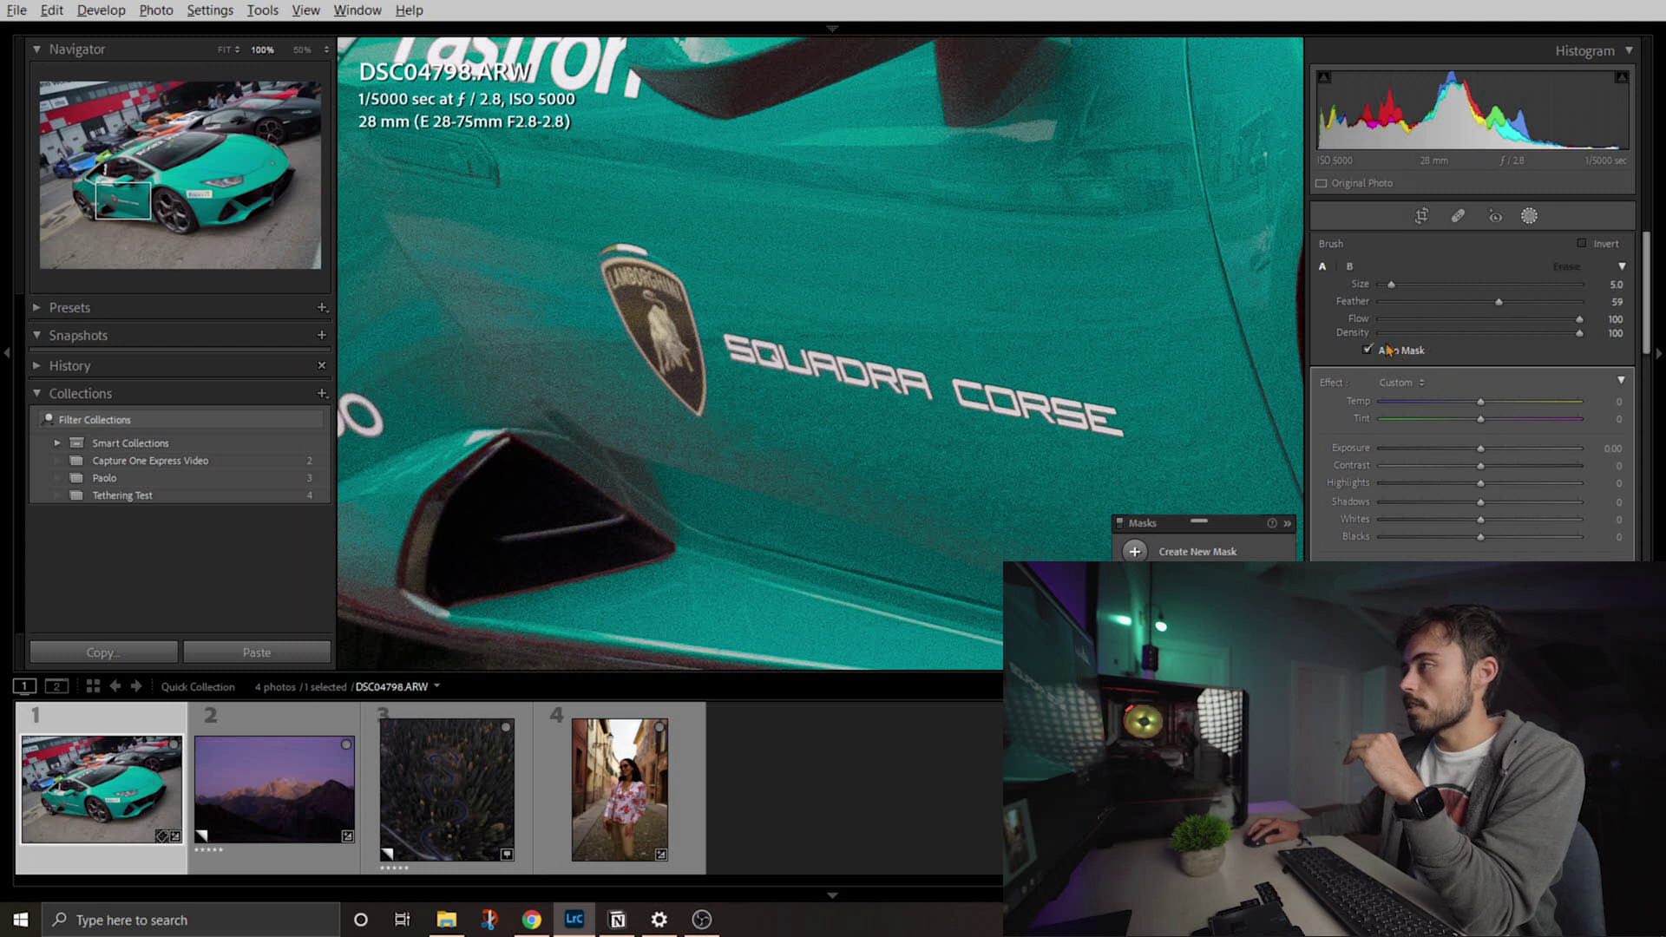
{"action": "mouse_move", "coordinate": [627, 303]}
{"action": "left_mouse_down"}
{"action": "mouse_move", "coordinate": [695, 401]}
{"action": "mouse_move", "coordinate": [675, 294]}
{"action": "mouse_move", "coordinate": [652, 281]}
{"action": "mouse_move", "coordinate": [660, 336]}
{"action": "mouse_move", "coordinate": [639, 300]}
{"action": "mouse_move", "coordinate": [654, 261]}
{"action": "mouse_move", "coordinate": [673, 334]}
{"action": "left_mouse_up"}
{"action": "mouse_move", "coordinate": [683, 347]}
{"action": "left_mouse_down"}
{"action": "mouse_move", "coordinate": [674, 302]}
{"action": "mouse_move", "coordinate": [640, 300]}
{"action": "mouse_move", "coordinate": [697, 409]}
{"action": "mouse_move", "coordinate": [674, 308]}
{"action": "mouse_move", "coordinate": [625, 282]}
{"action": "mouse_move", "coordinate": [653, 294]}
{"action": "mouse_move", "coordinate": [681, 357]}
{"action": "left_mouse_up"}
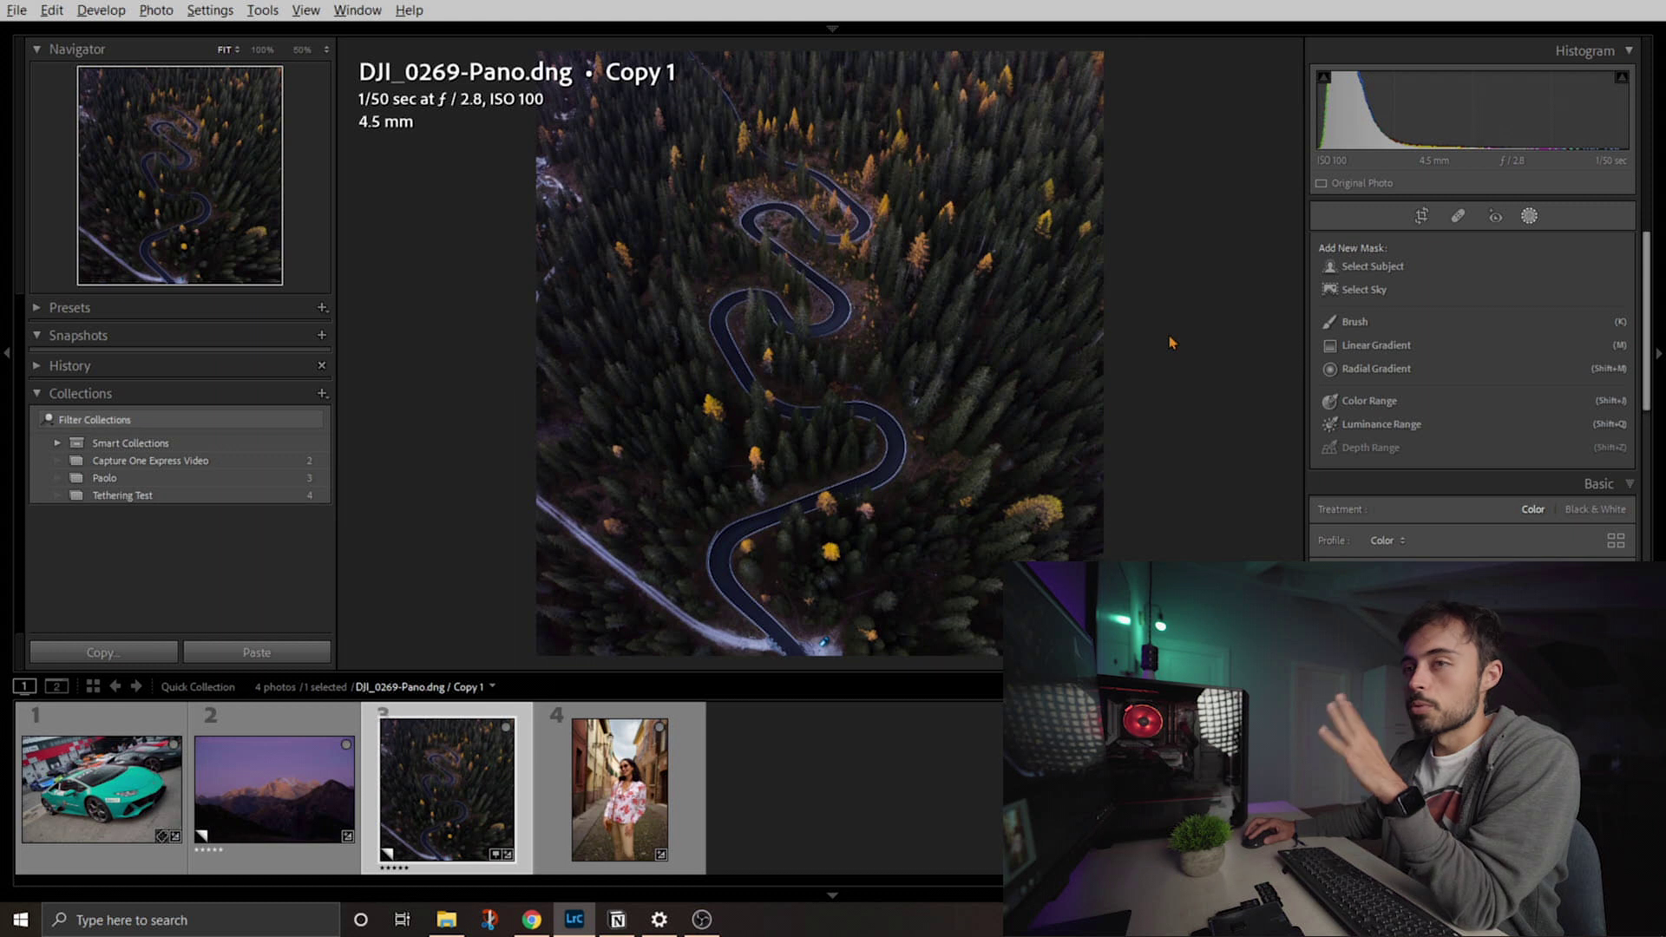
- Create a Color Range mask from the yellow trees in the forest road photo, with Exposure 0.50 and Temp 32
{"action": "left_click", "coordinate": [1368, 400]}
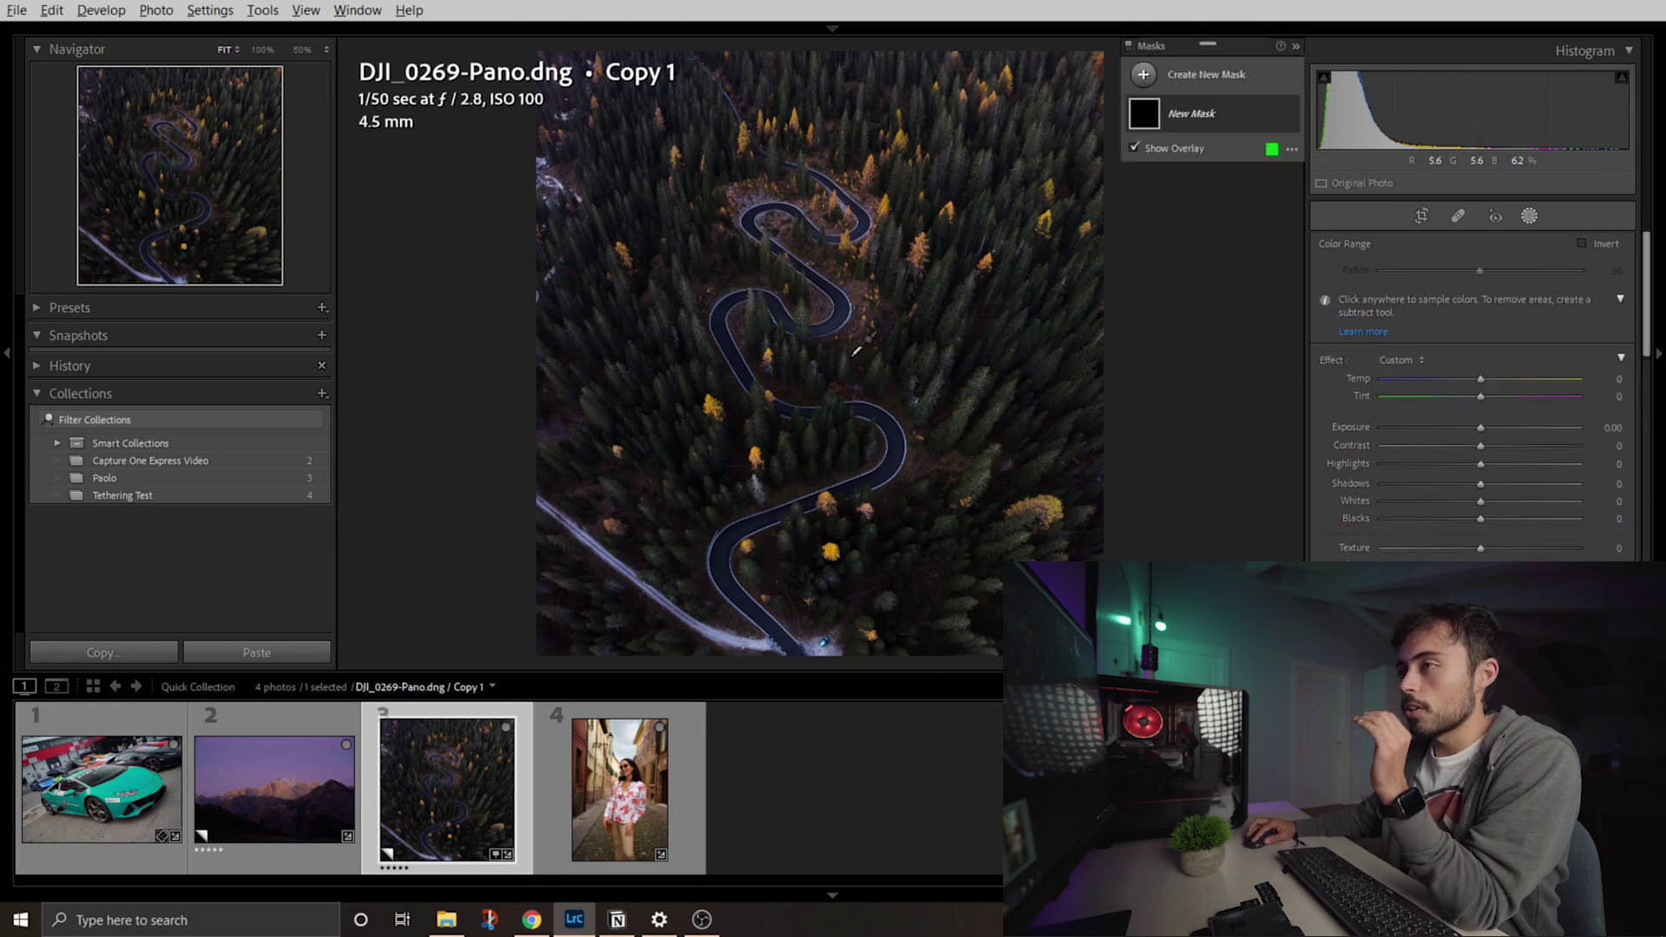
{"action": "left_click", "coordinate": [710, 405]}
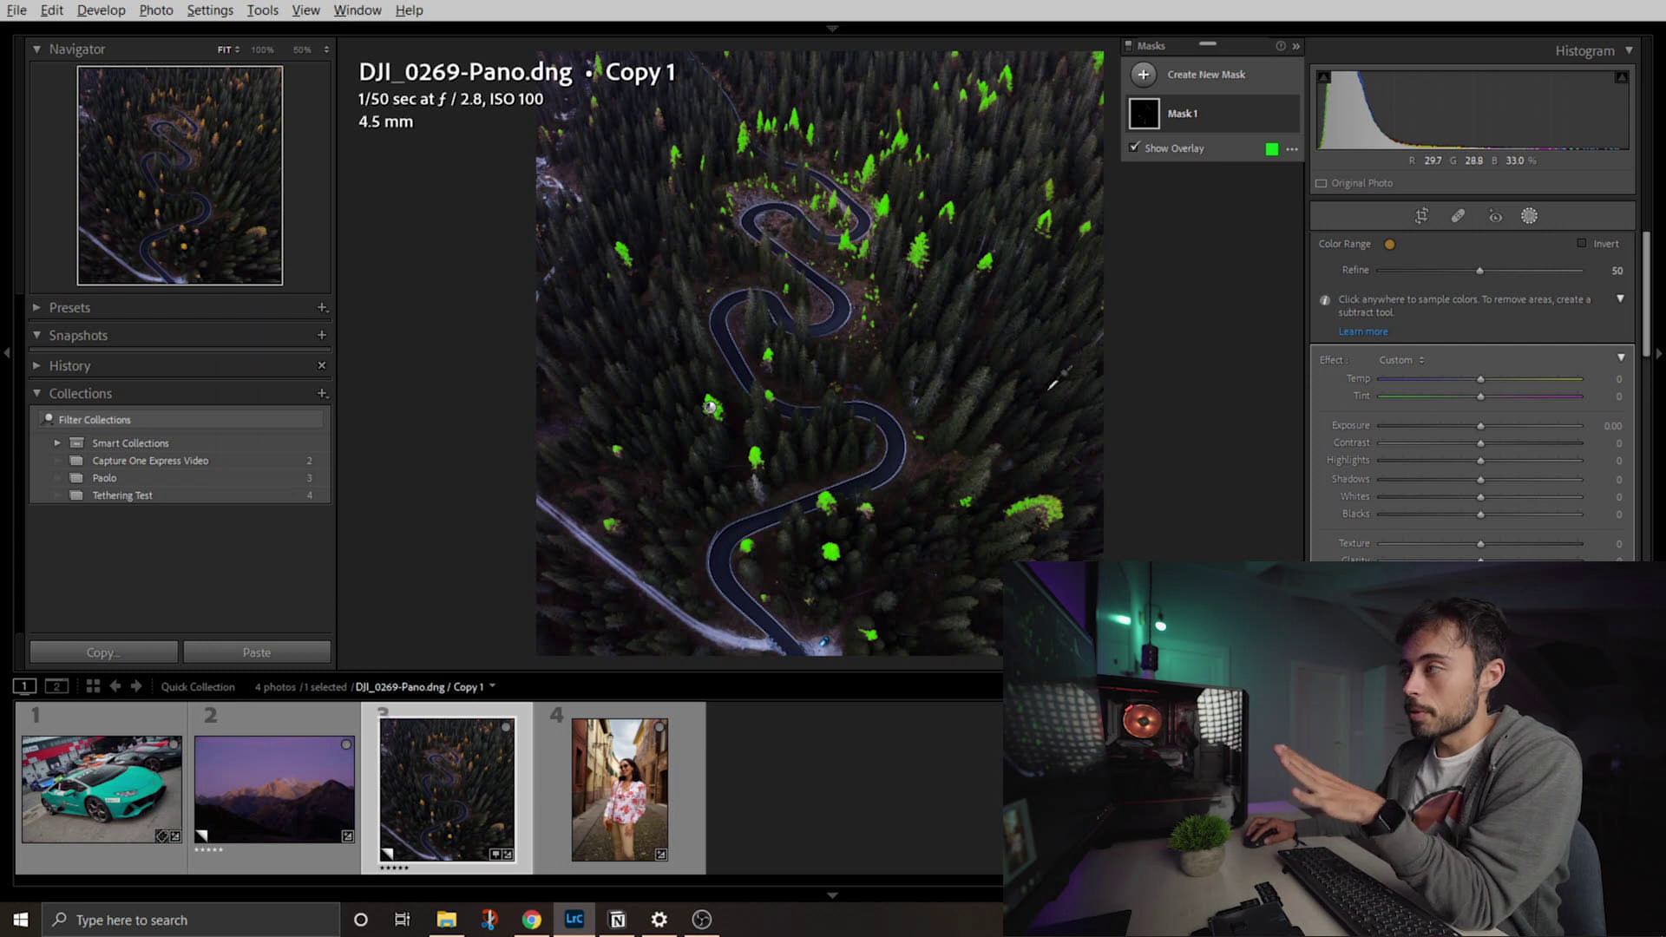
{"action": "left_click_drag", "start_coordinate": [1478, 433], "coordinate": [1498, 436]}
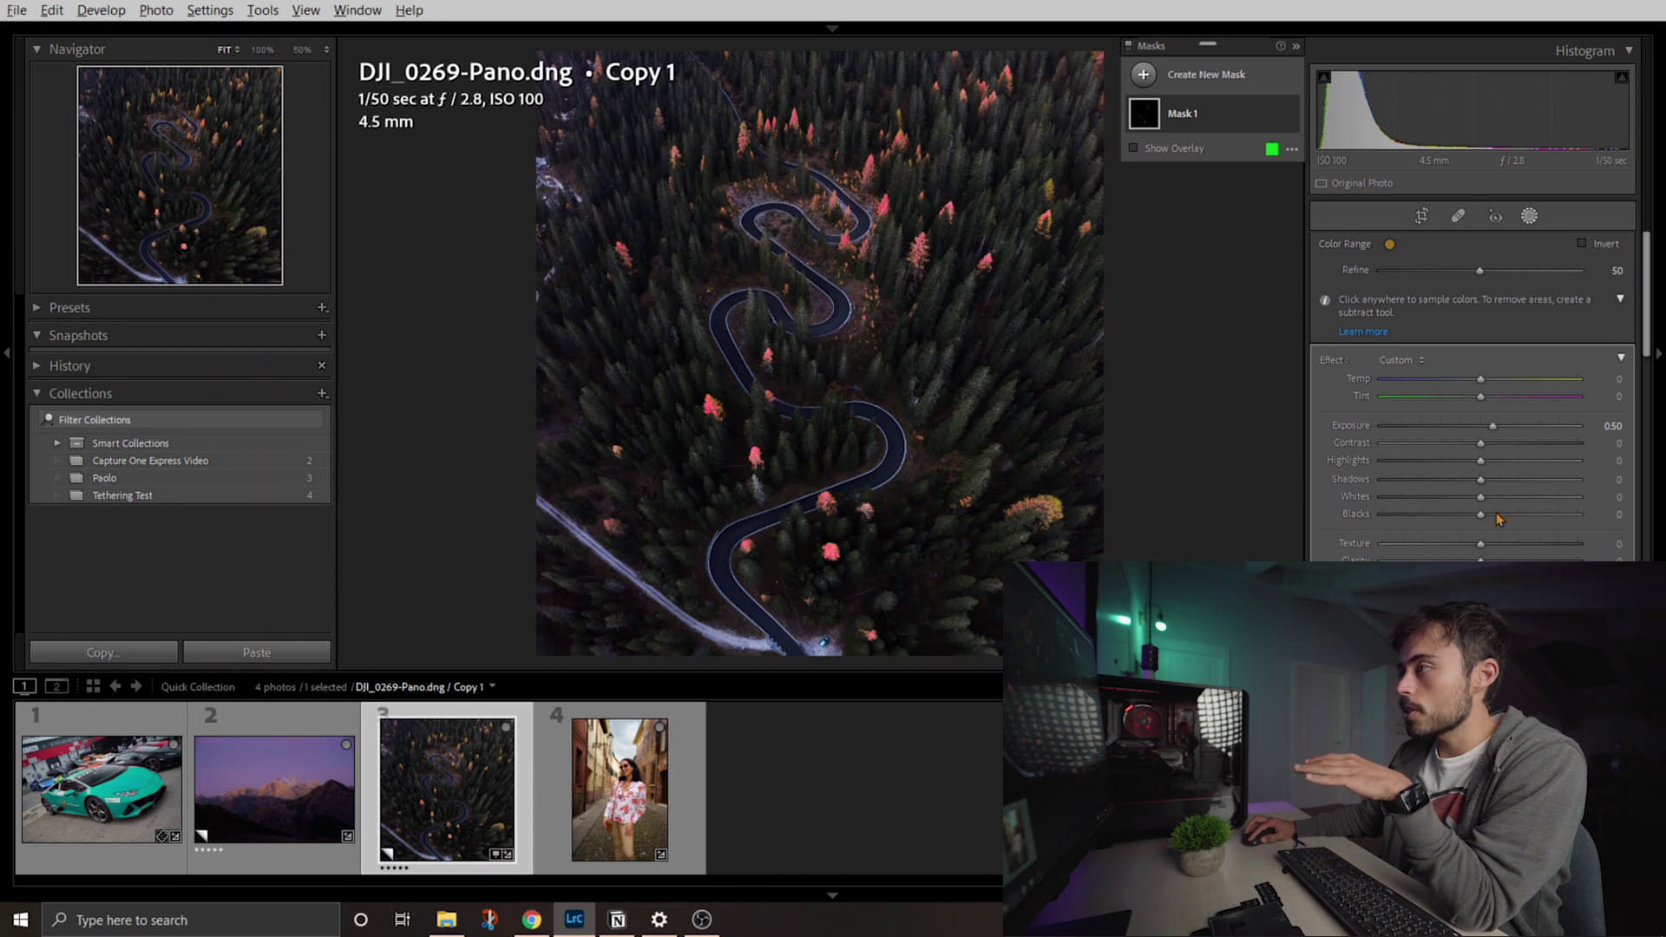
{"action": "scroll", "coordinate": [1467, 468], "scroll_direction": "down", "scroll_amount": 2}
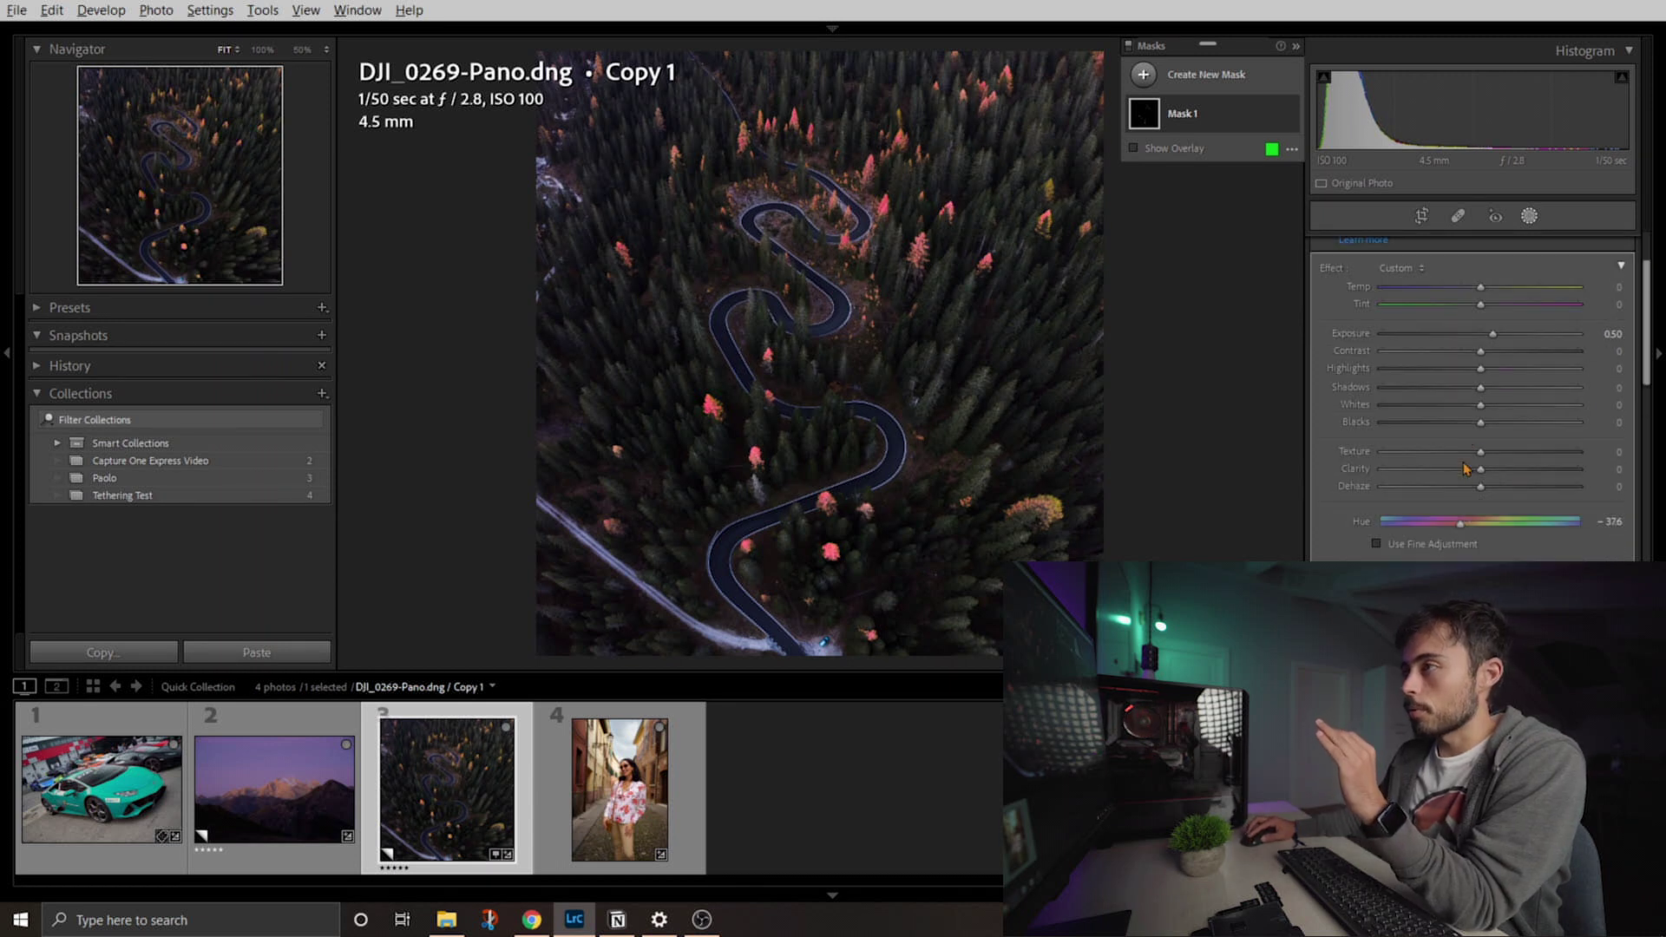
{"action": "scroll", "coordinate": [1466, 469], "scroll_direction": "up", "scroll_amount": 2}
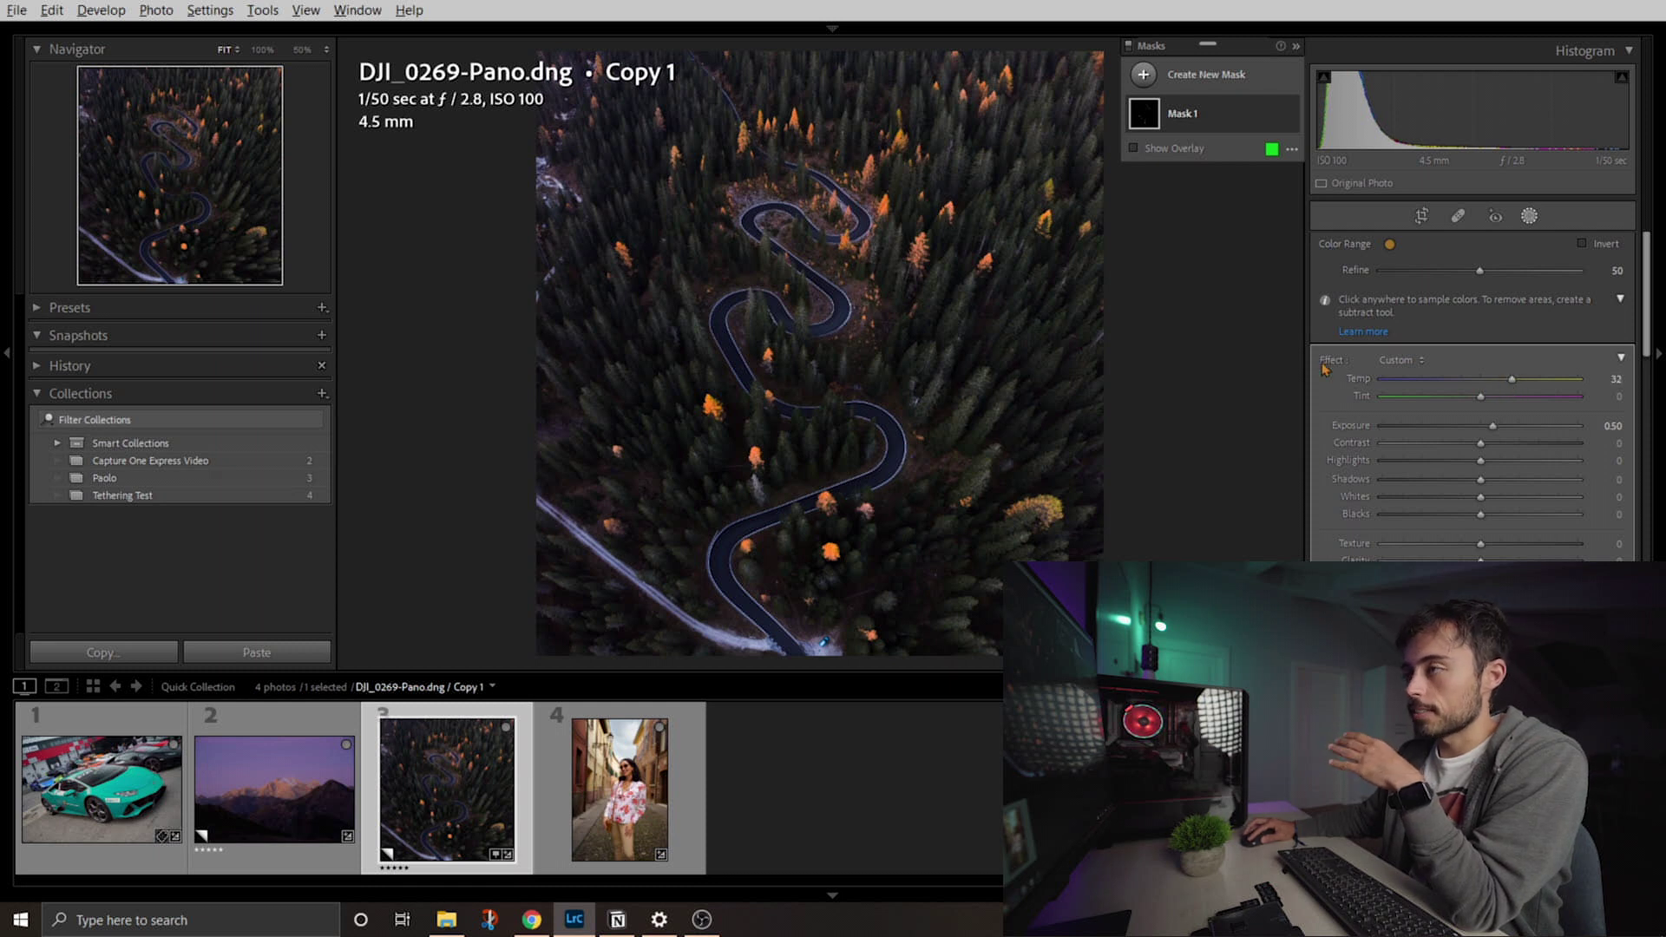
- Rename the tree mask as Yellow Trees
{"action": "right_click", "coordinate": [1180, 102]}
{"action": "left_click", "coordinate": [1197, 117]}
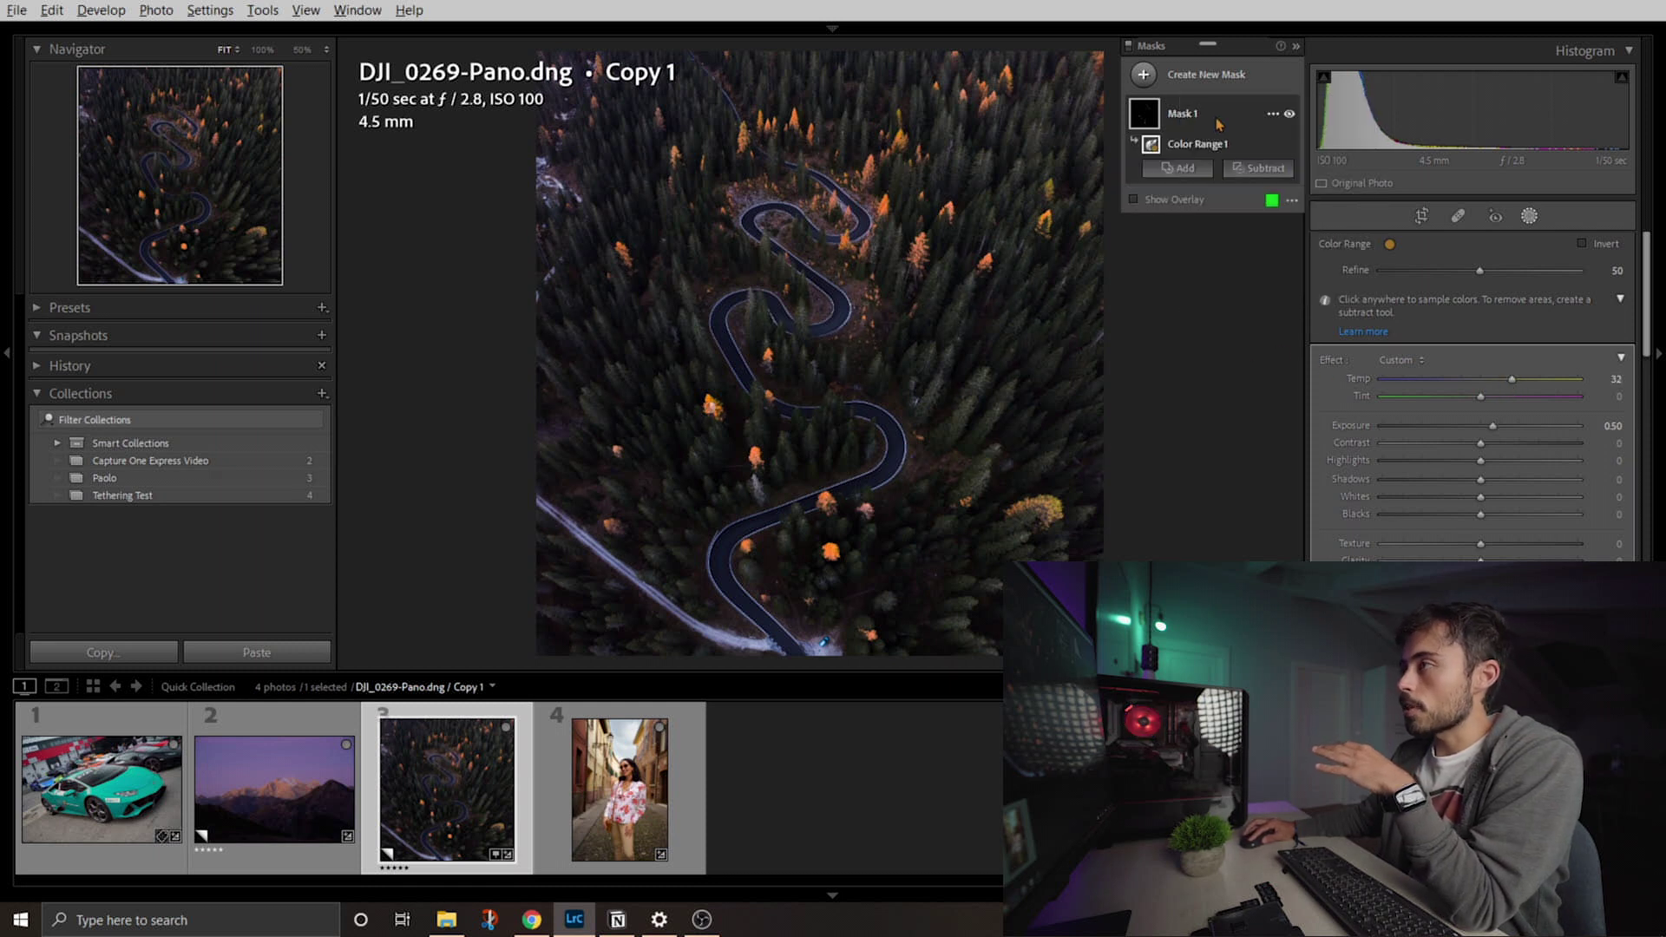
{"action": "right_click", "coordinate": [1271, 120]}
{"action": "left_click", "coordinate": [1310, 132]}
{"action": "type", "text": "Yellow "}
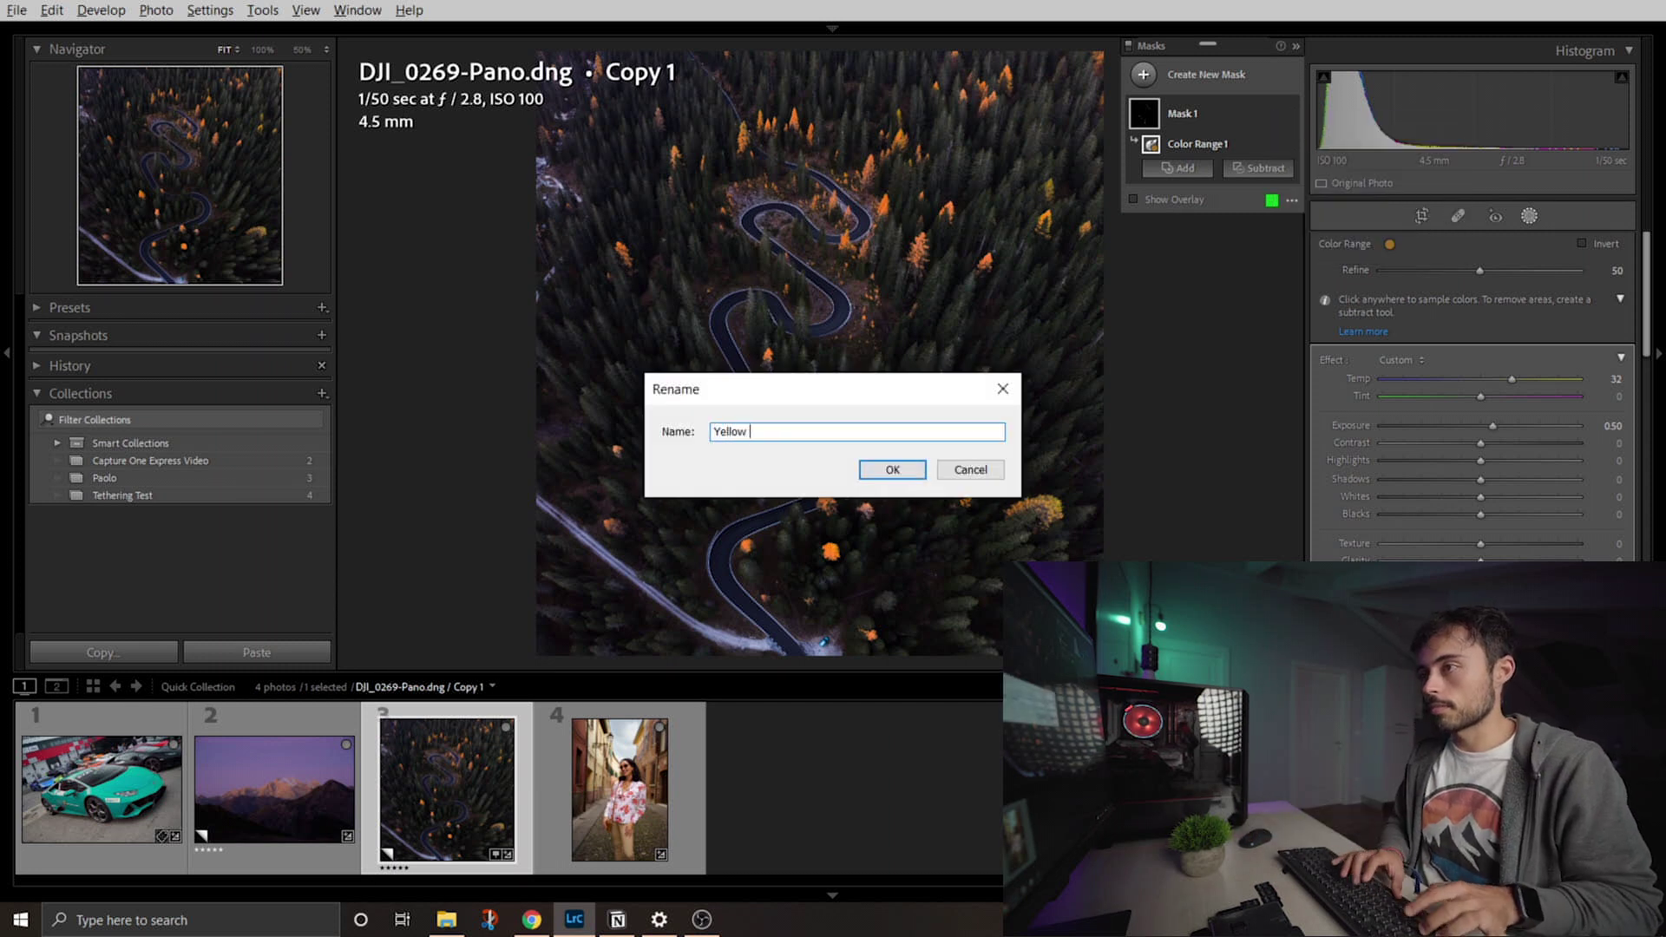
{"action": "type", "text": "Trees"}
{"action": "key", "text": "Return"}
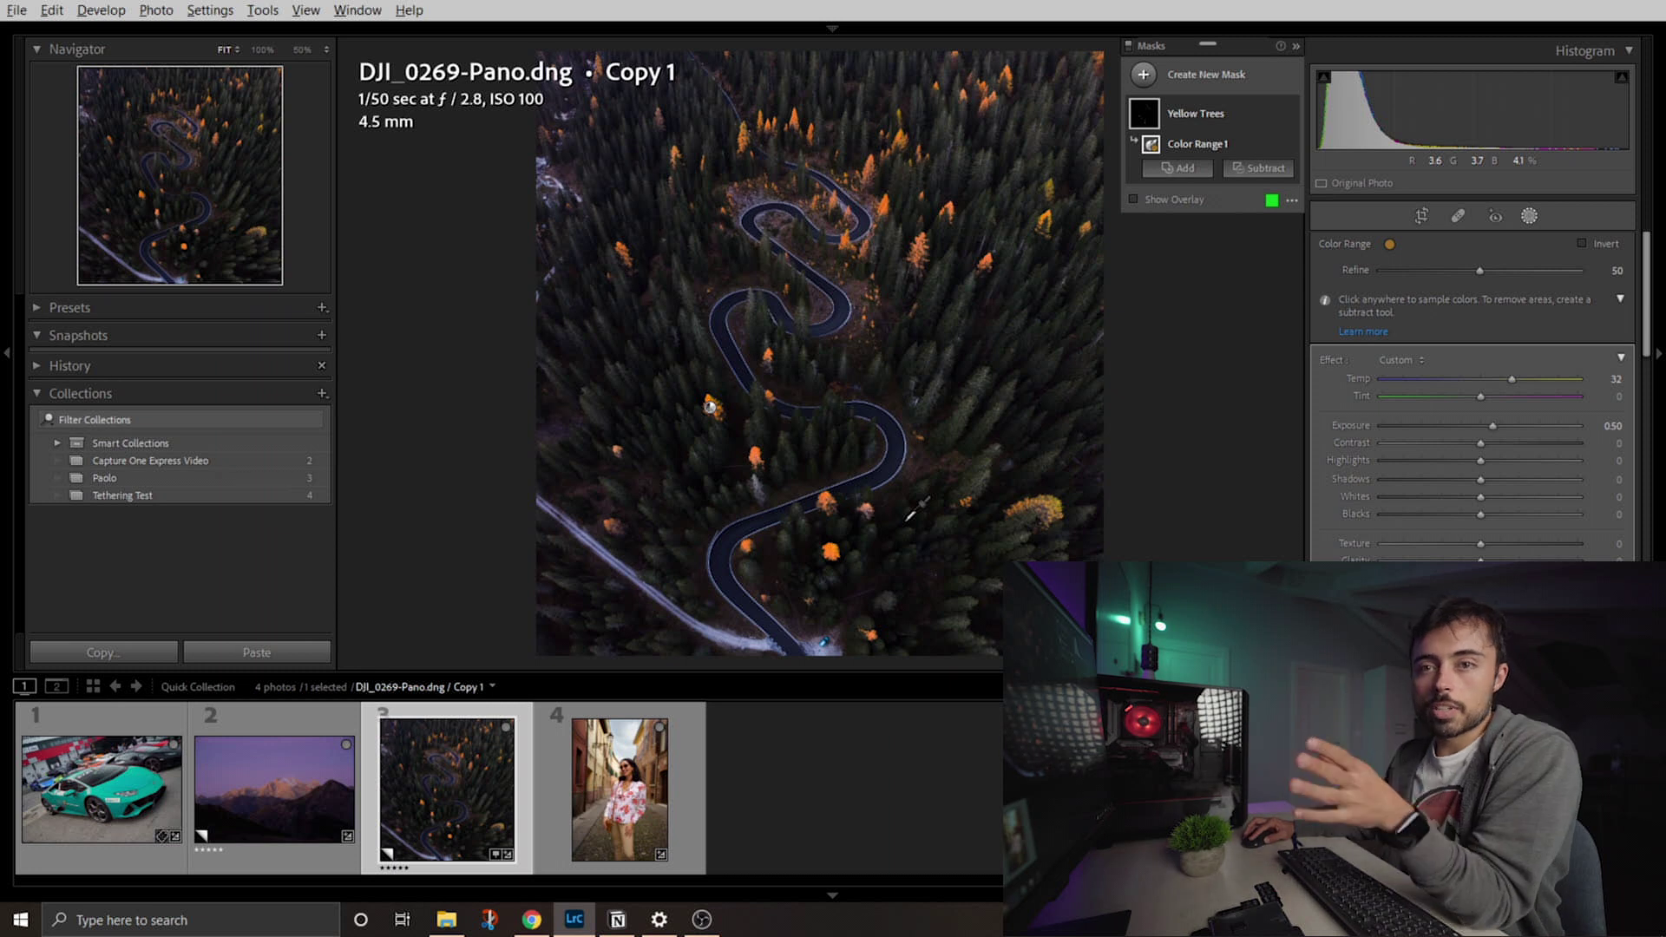
- Create another Color Range mask sampled from the winding road's asphalt and lower its Refine to 4
{"action": "key", "text": "shift+j"}
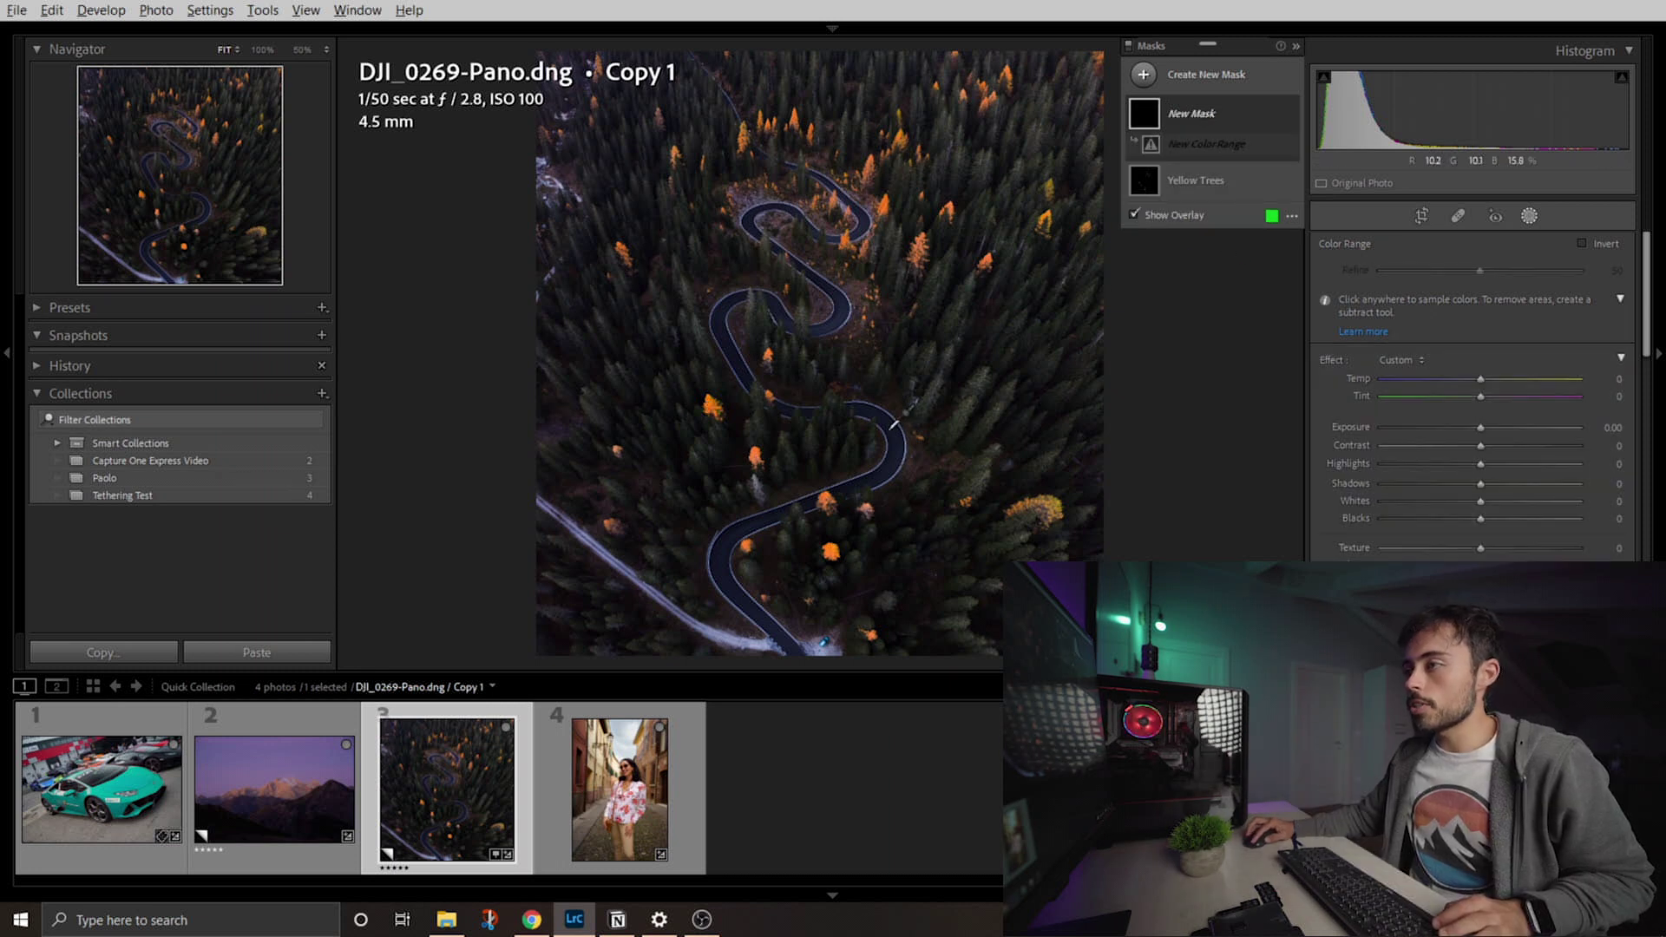
{"action": "mouse_move", "coordinate": [891, 436]}
{"action": "left_mouse_down"}
{"action": "mouse_move", "coordinate": [899, 466]}
{"action": "mouse_move", "coordinate": [902, 451]}
{"action": "left_mouse_up"}
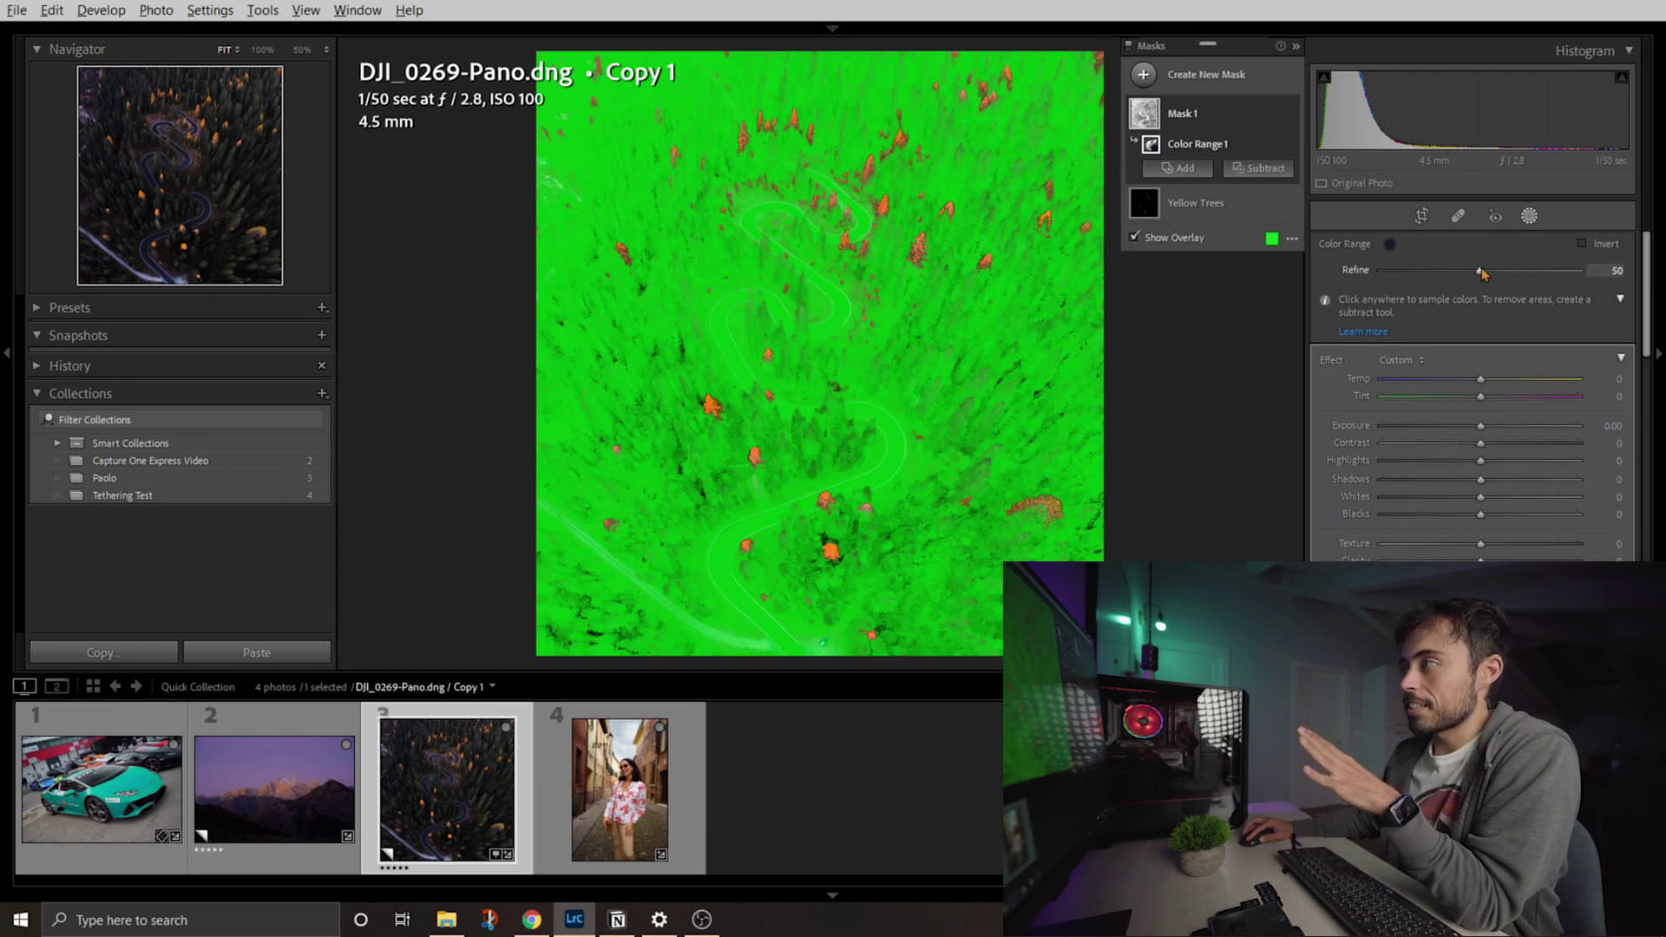
{"action": "left_click_drag", "start_coordinate": [1482, 274], "coordinate": [1383, 297]}
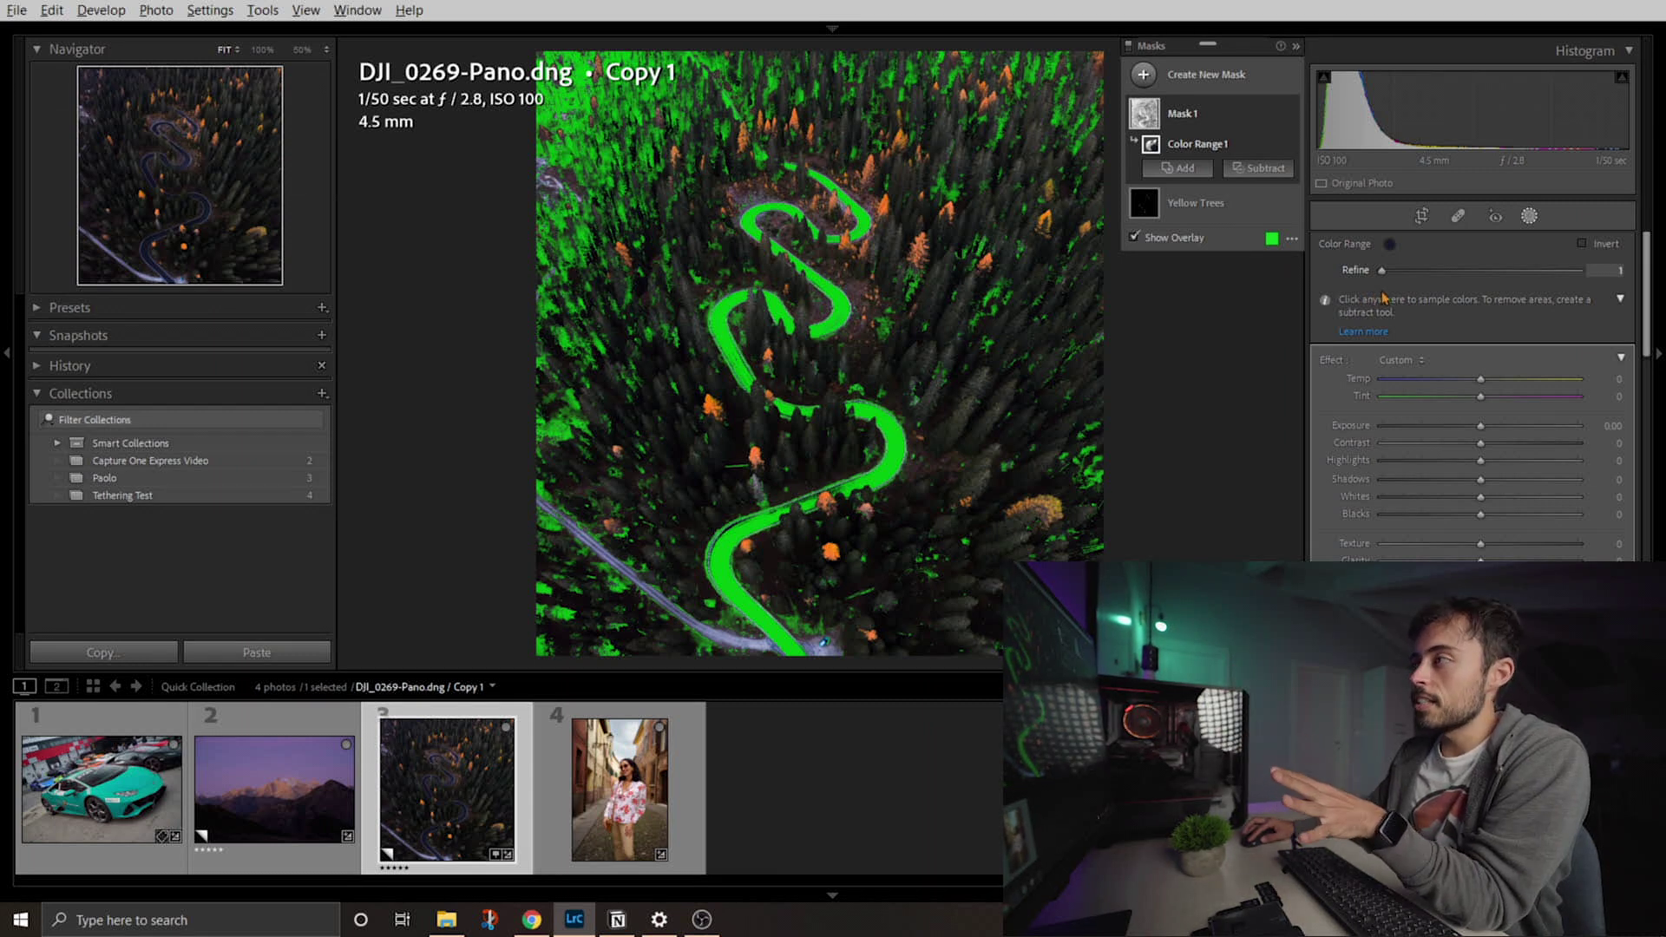
{"action": "left_click_drag", "start_coordinate": [1383, 297], "coordinate": [1394, 295]}
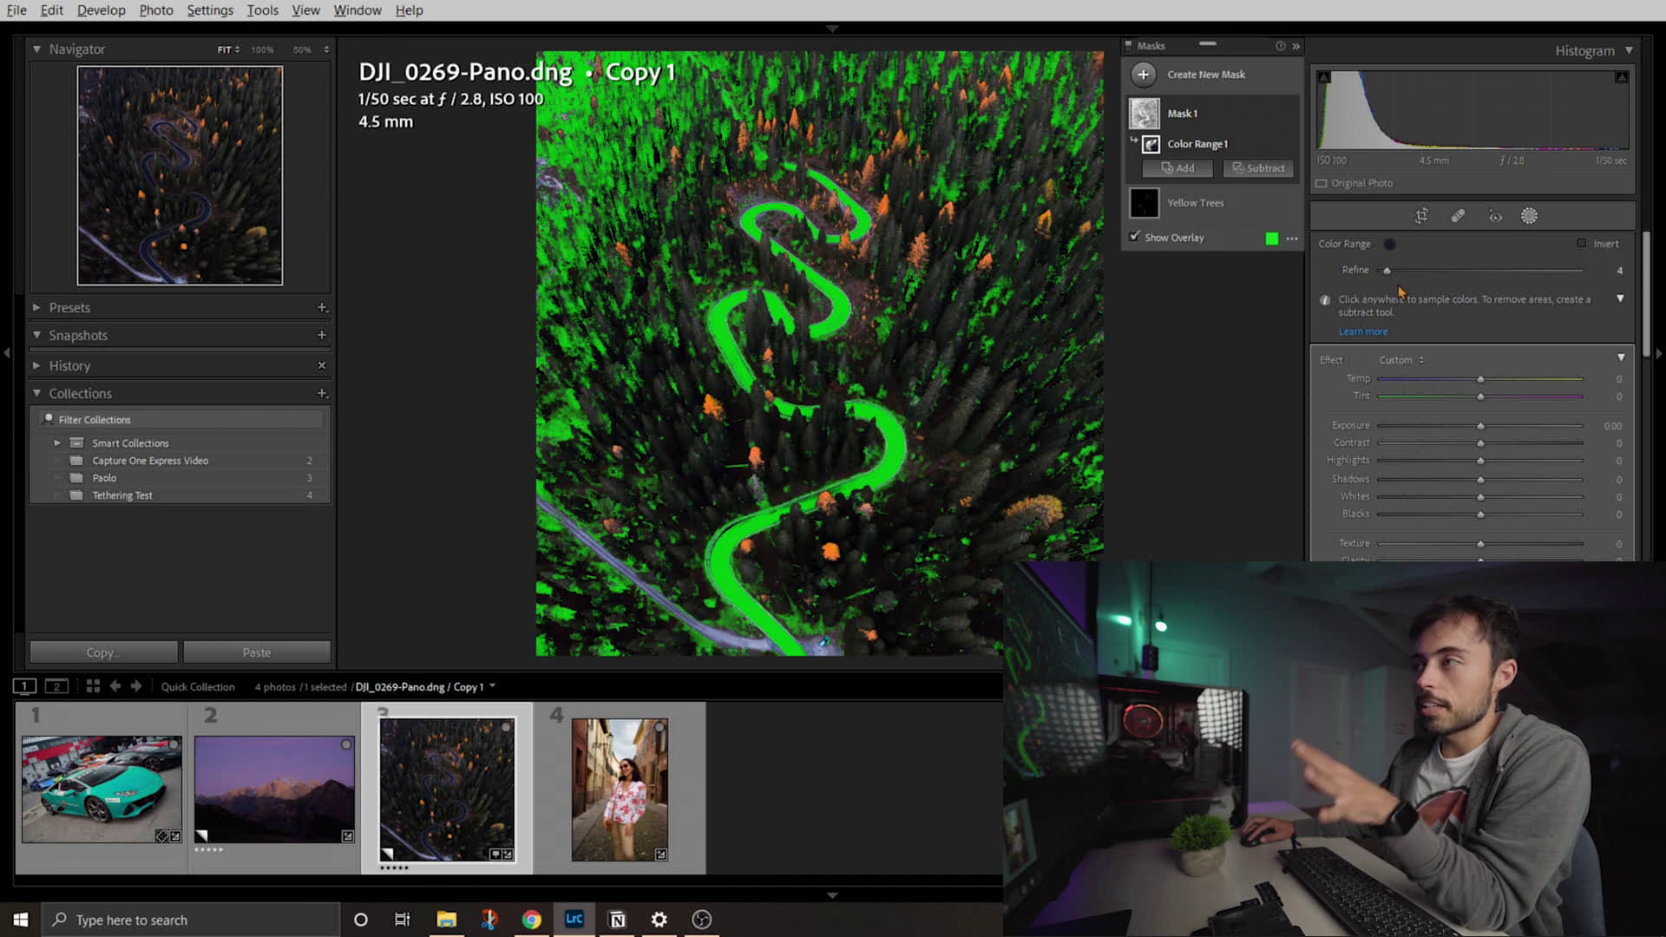
- Try the road mask's Exposure at 0.46, reset it, and turn the overlay back on
{"action": "left_click_drag", "start_coordinate": [1480, 426], "coordinate": [1493, 435]}
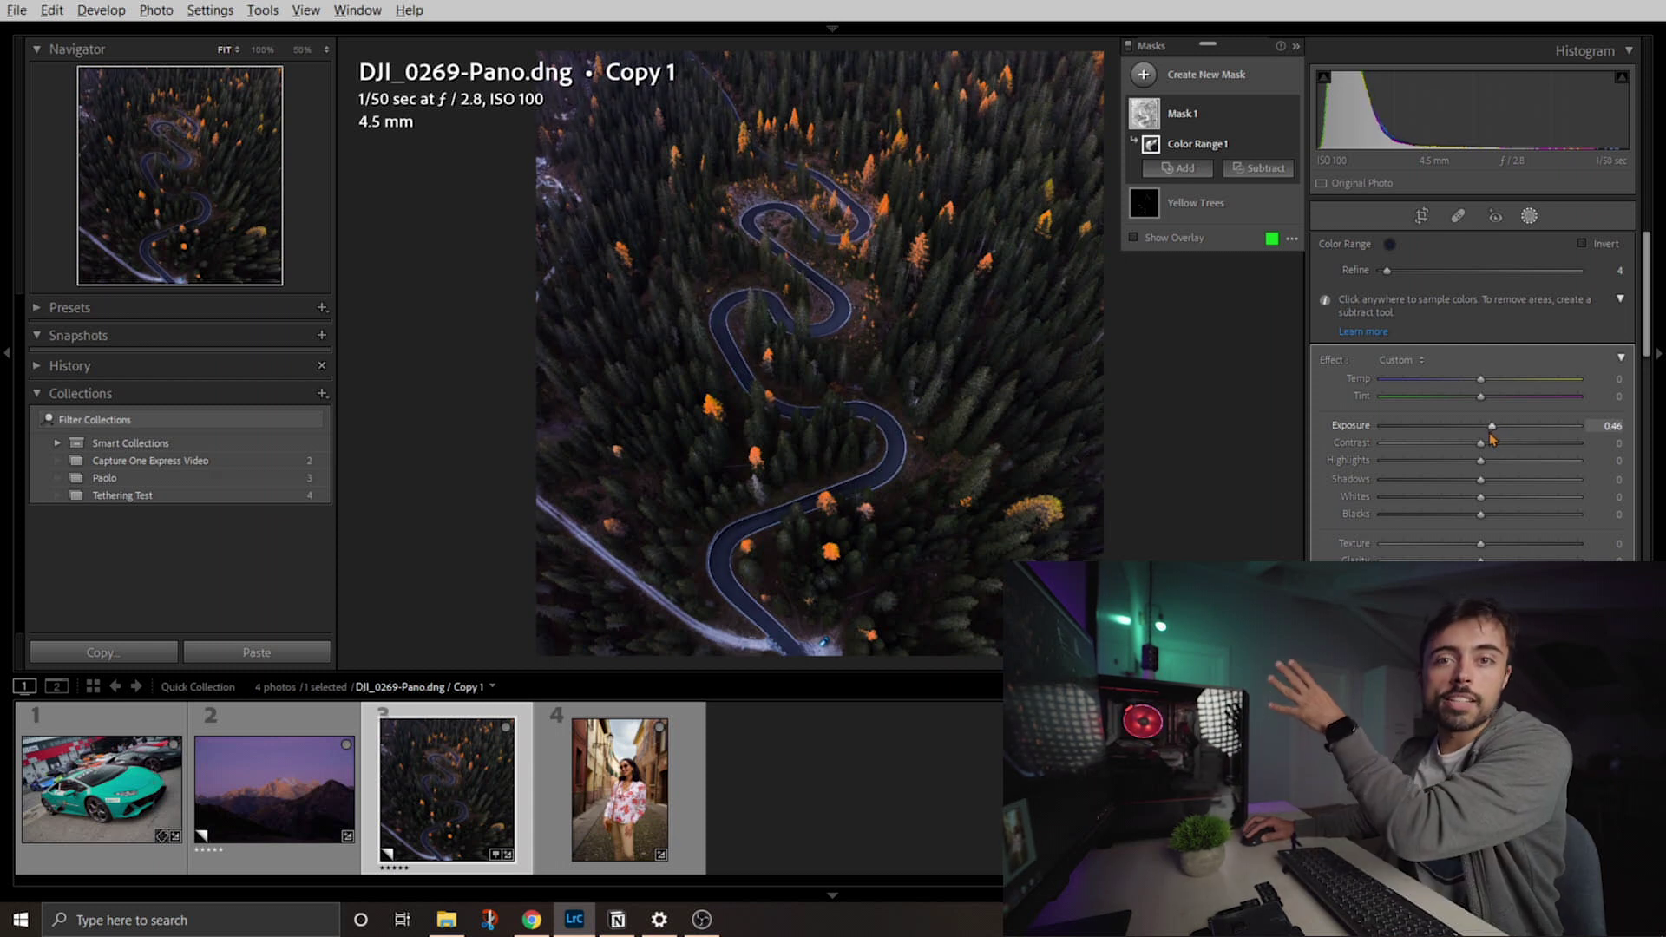
{"action": "double_click", "coordinate": [1492, 427]}
{"action": "key", "text": "o"}
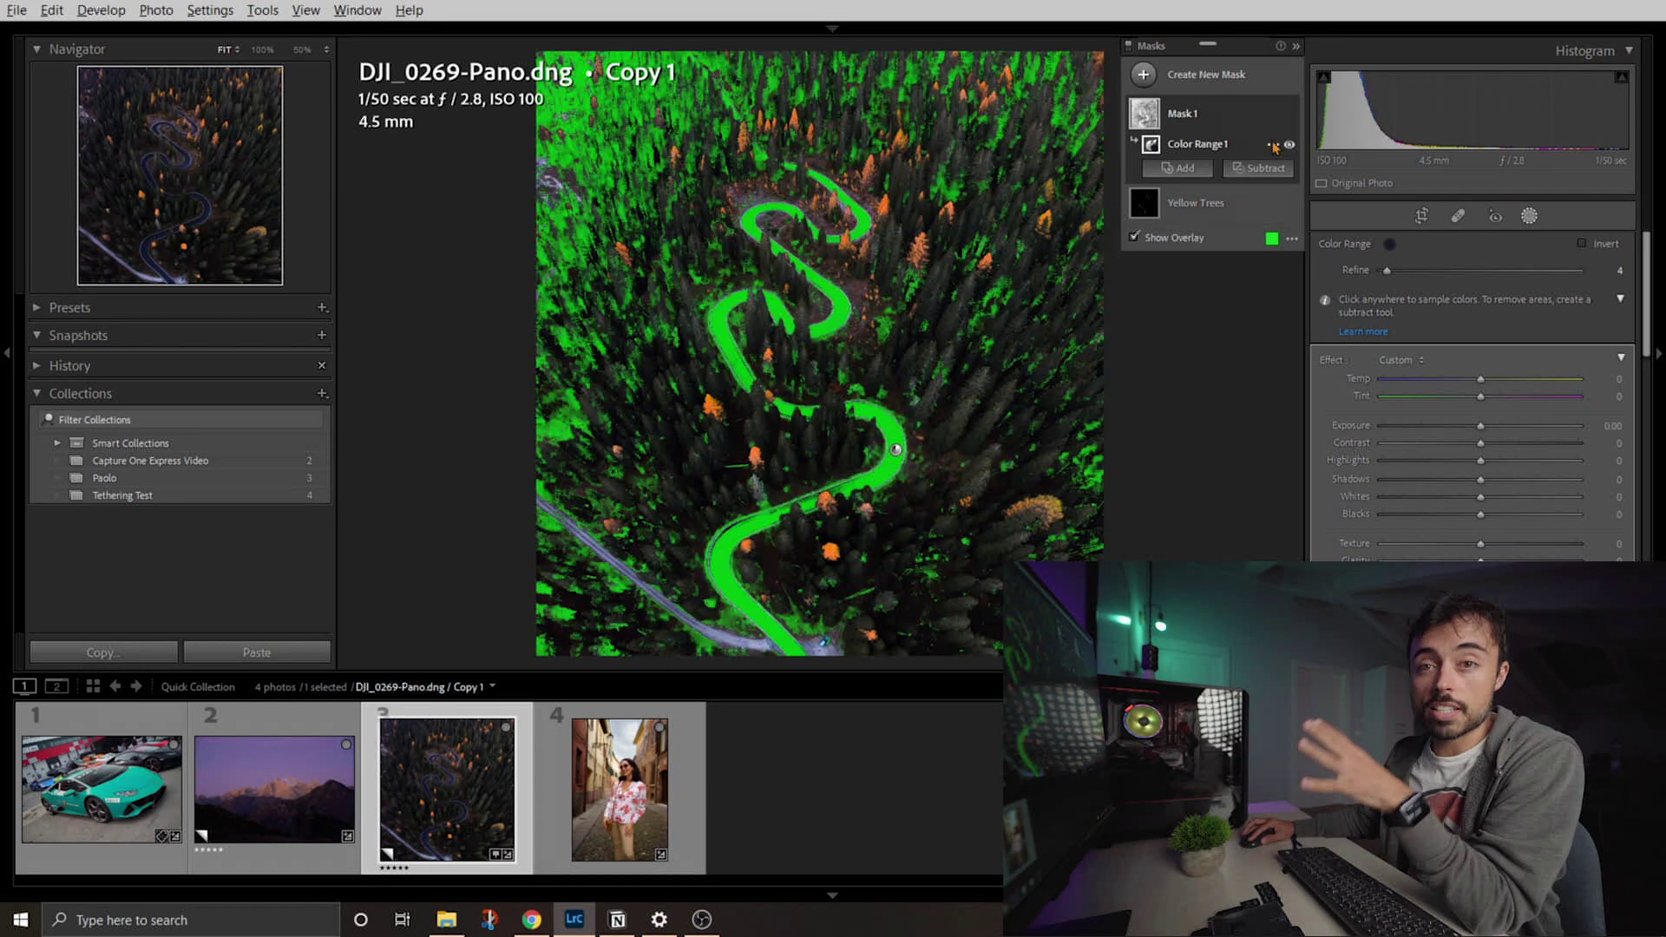
- Intersect the road mask with a Linear Gradient running from the photo's right edge across to its left side
{"action": "left_click", "coordinate": [1272, 146]}
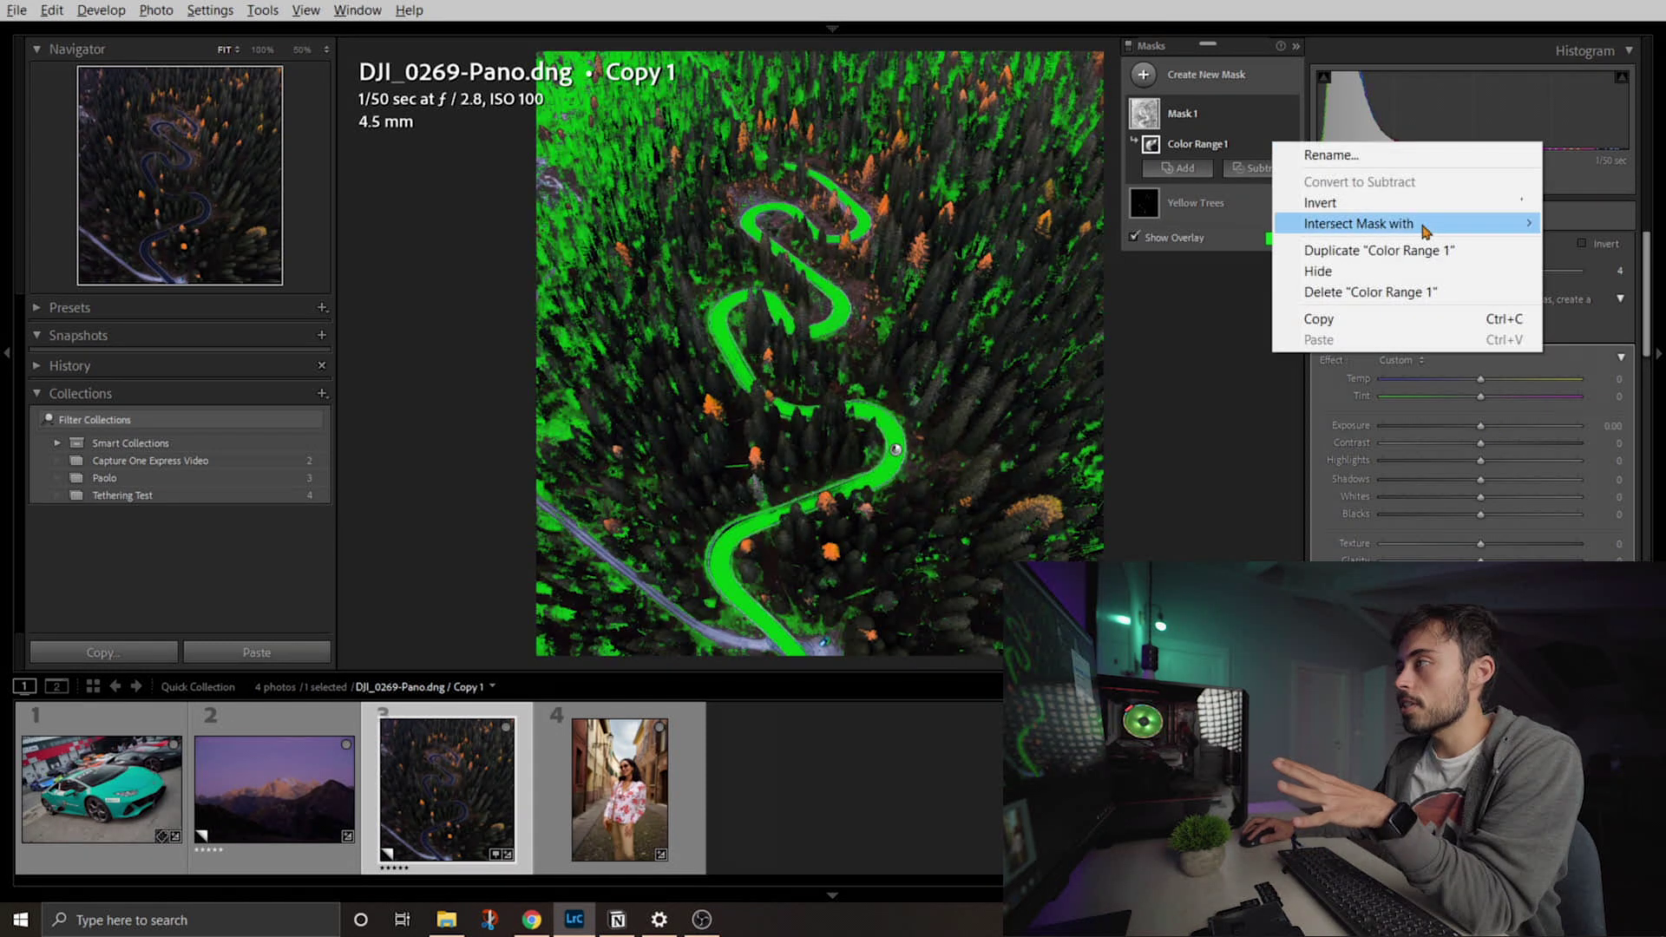
{"action": "mouse_move", "coordinate": [1427, 228]}
{"action": "left_click", "coordinate": [1166, 292]}
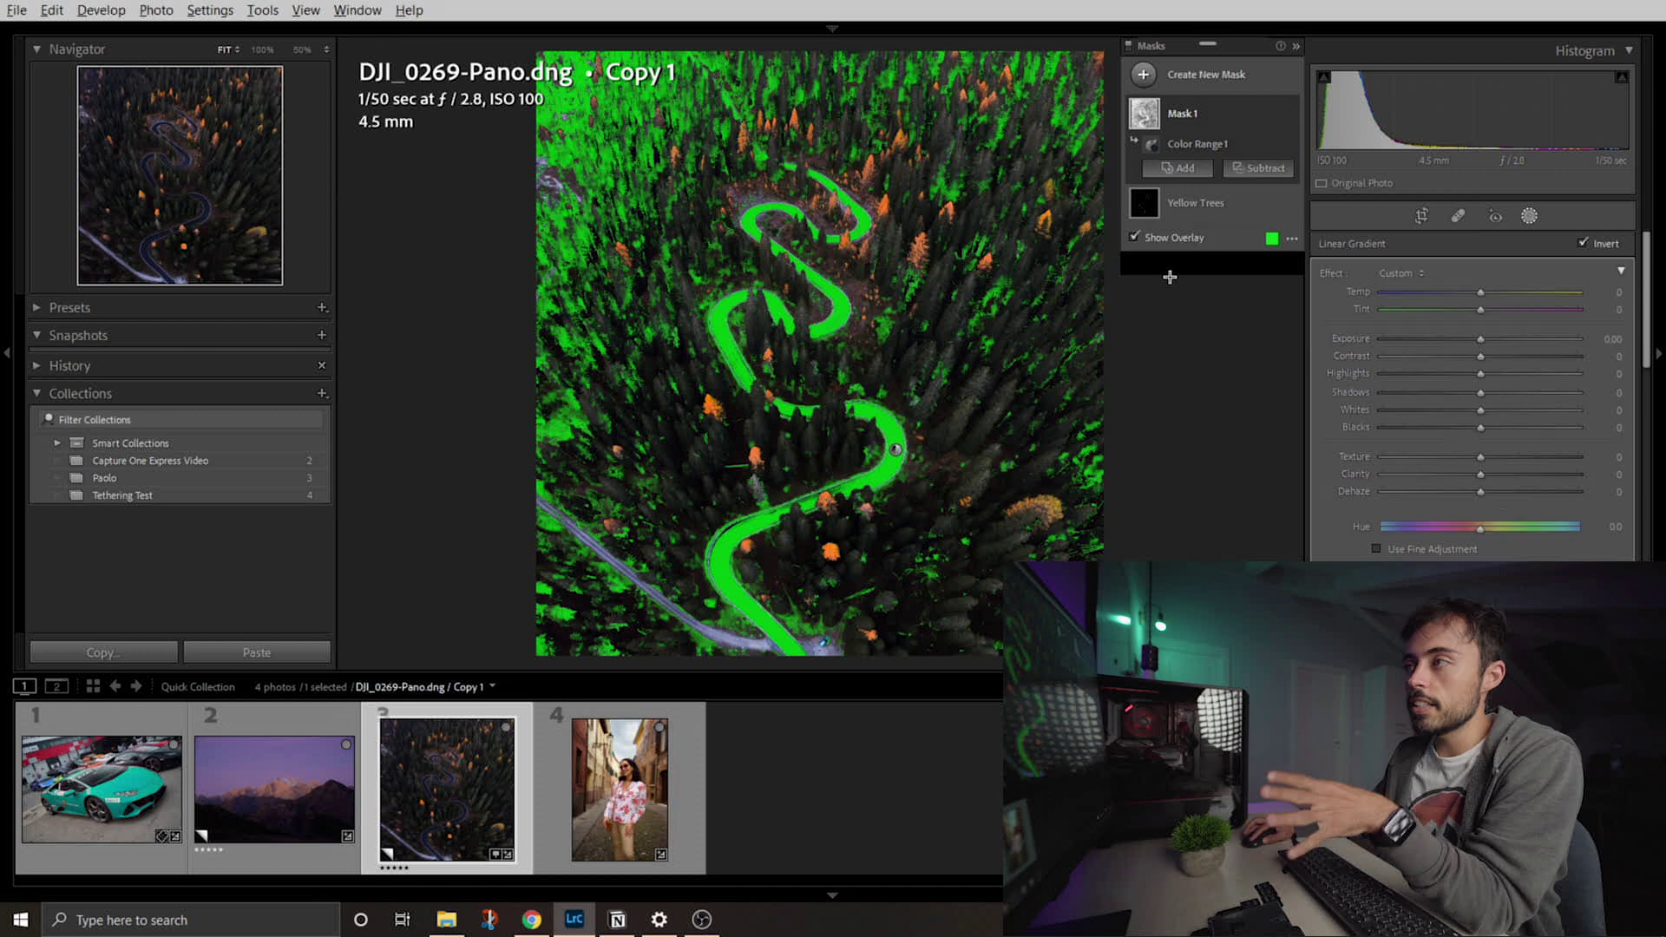
{"action": "left_click_drag", "start_coordinate": [1083, 244], "coordinate": [598, 324]}
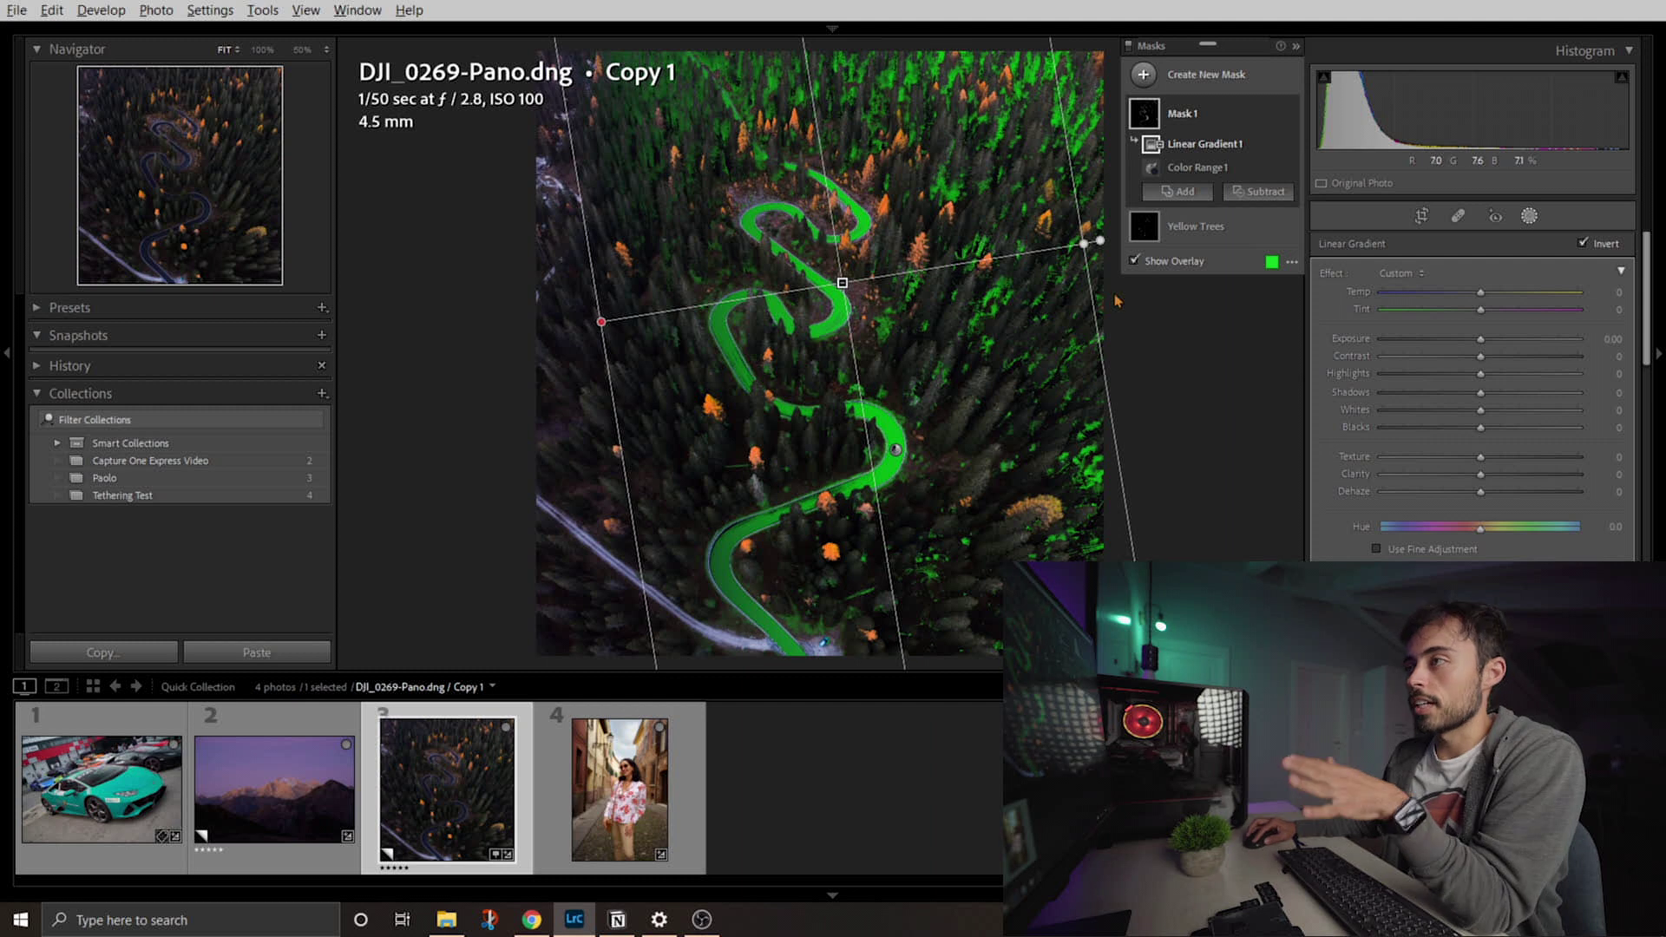
- Hide the overlay and set the intersected road mask's Temp to 53 and Exposure to 1.24
{"action": "left_click", "coordinate": [1174, 264]}
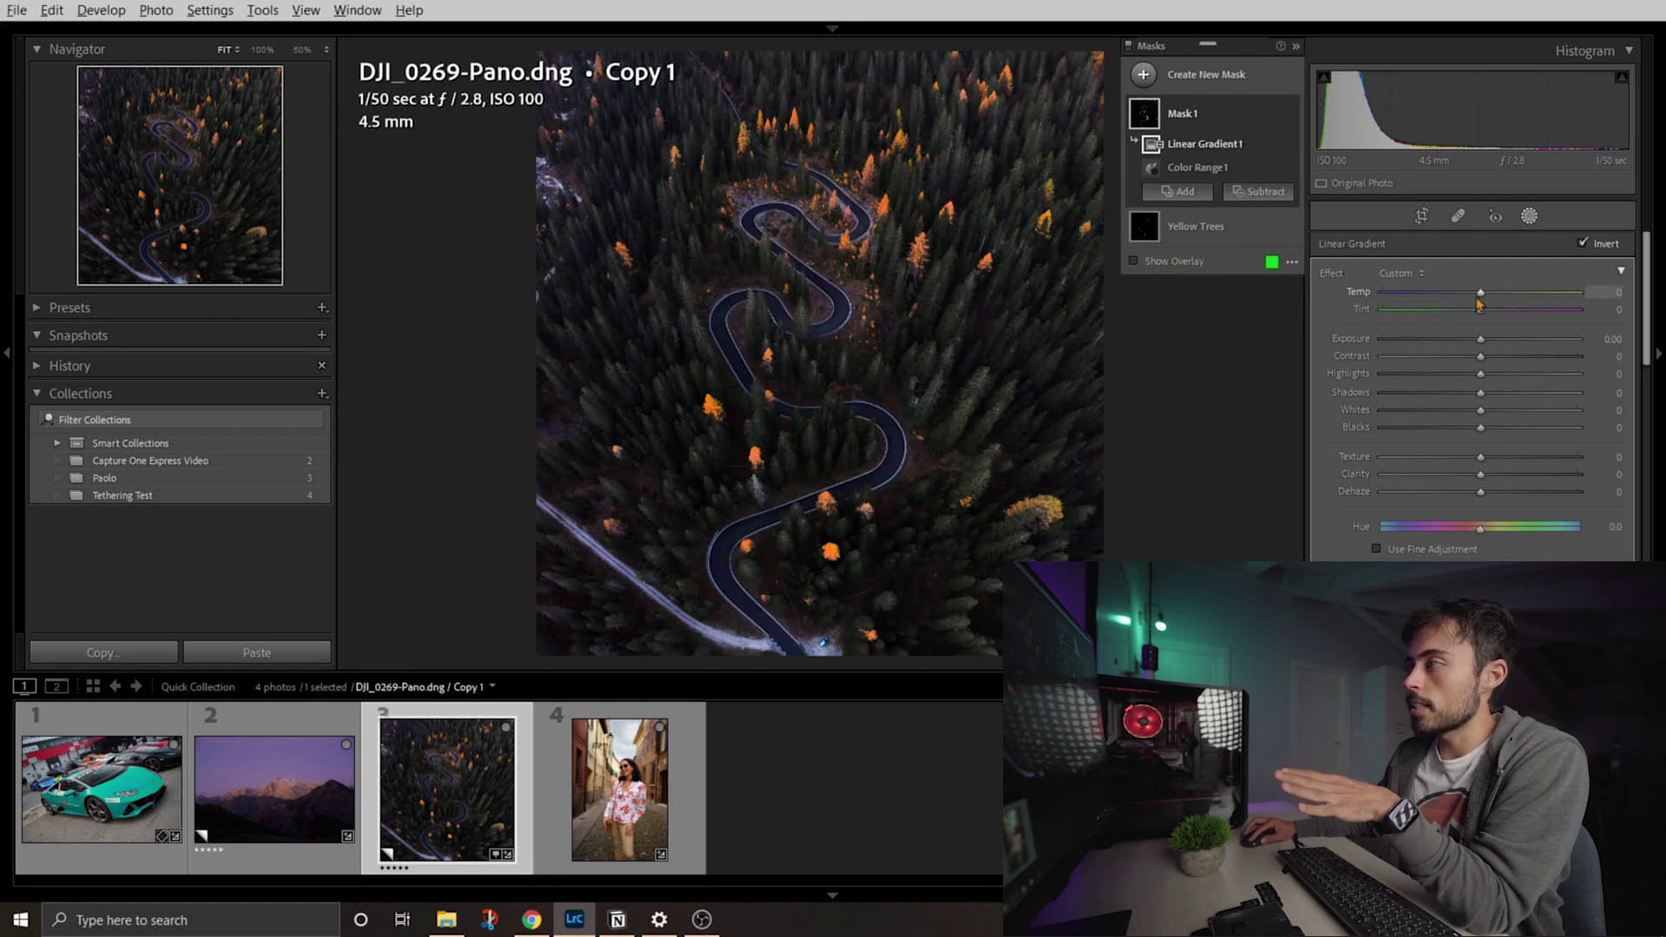
{"action": "mouse_move", "coordinate": [1485, 348]}
{"action": "left_mouse_down"}
{"action": "mouse_move", "coordinate": [1532, 347]}
{"action": "mouse_move", "coordinate": [1517, 350]}
{"action": "mouse_move", "coordinate": [1537, 304]}
{"action": "mouse_move", "coordinate": [1514, 346]}
{"action": "left_mouse_up"}
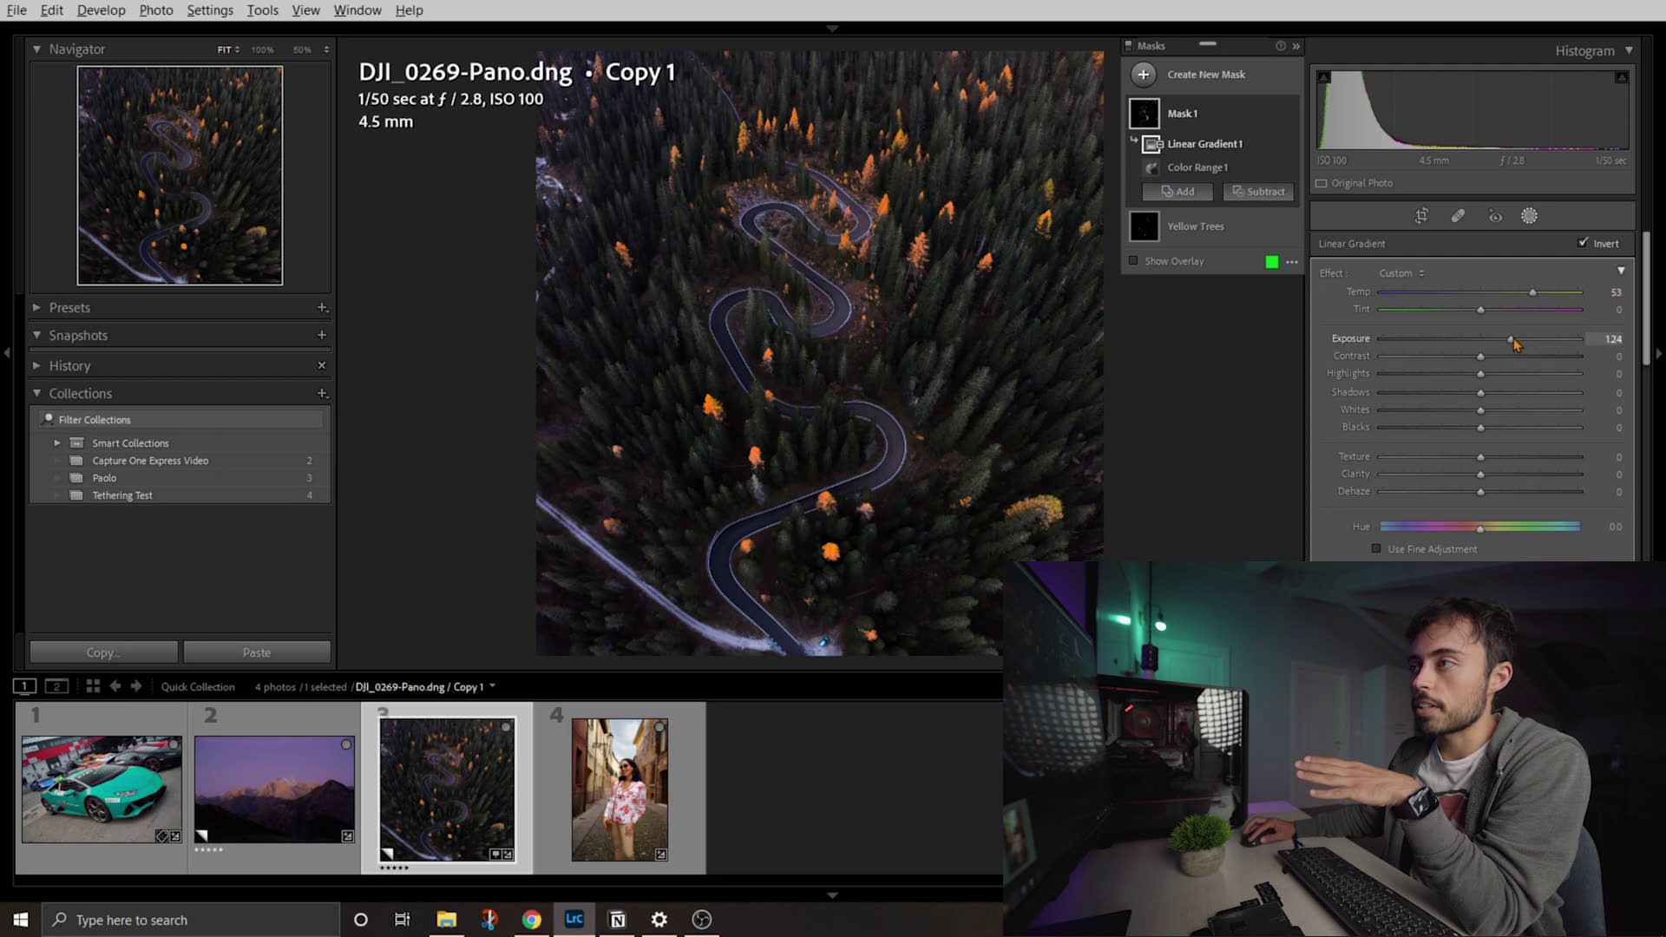